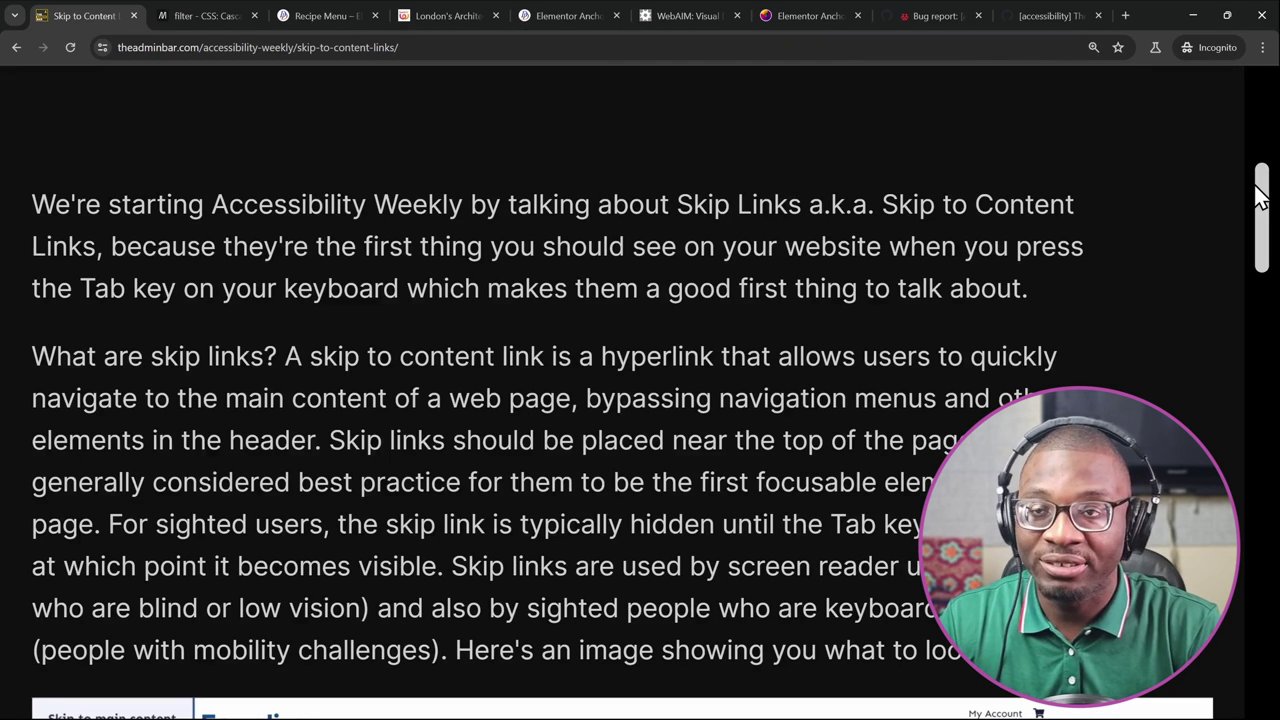
Step: Switch to the MDN CSS filter page and bring keyboard focus to its "Skip to main content" link
key(ctrl+Tab)
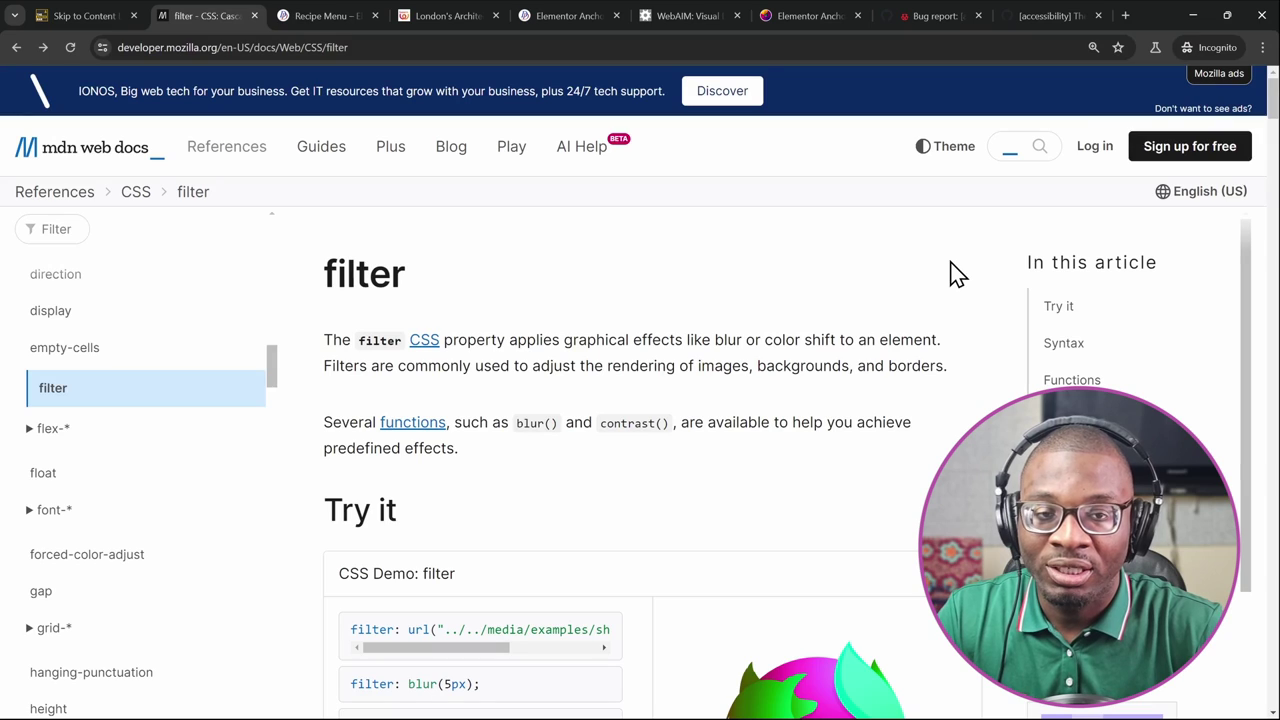
mouse_move(388, 155)
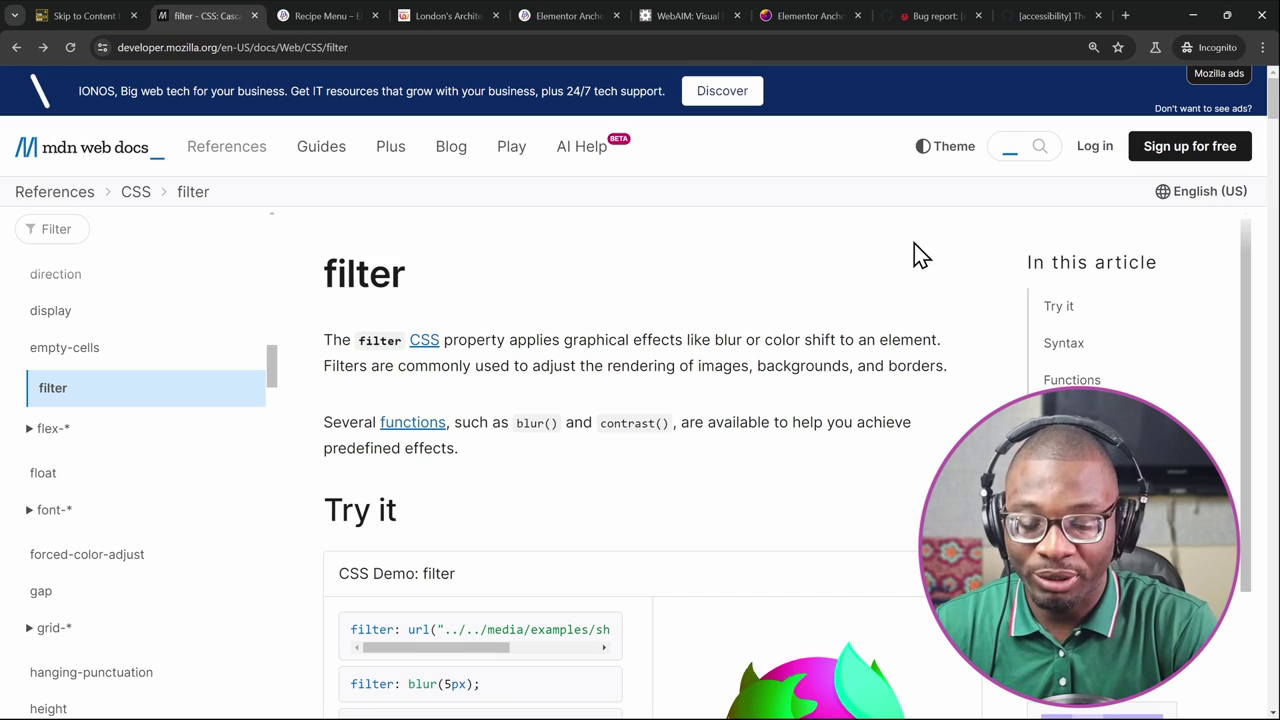
key(ctrl+l)
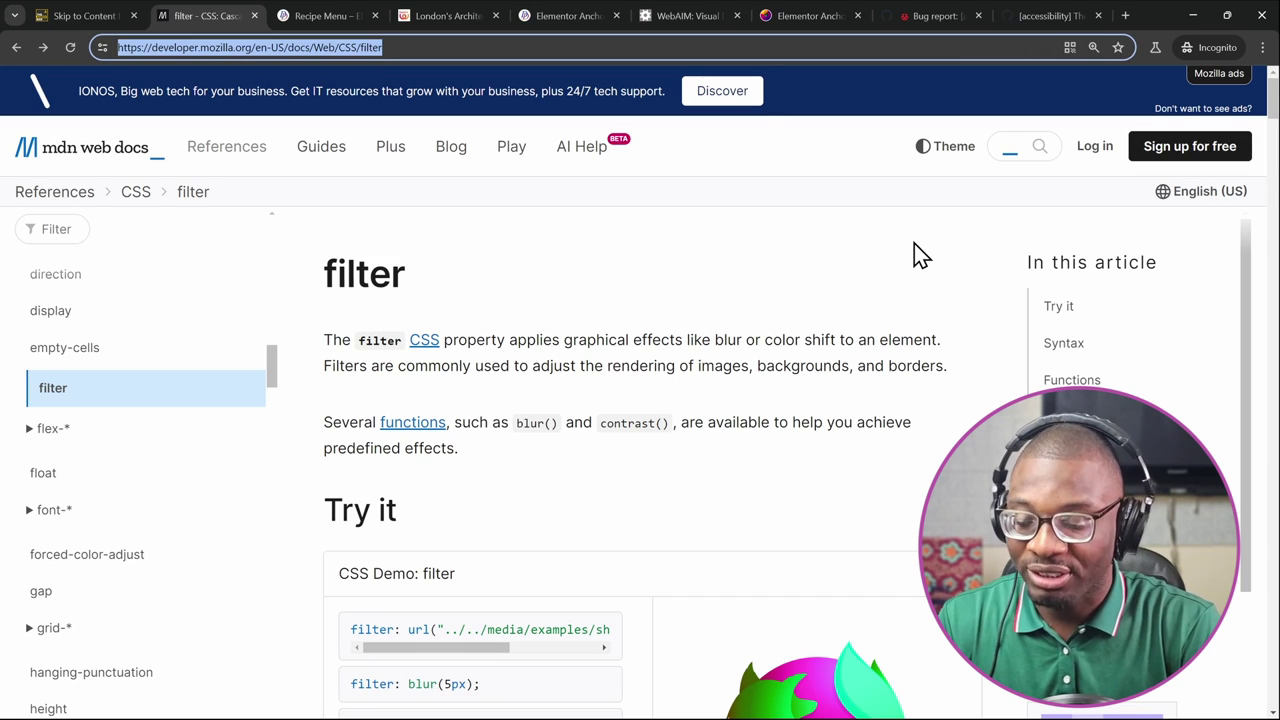
key(Tab)
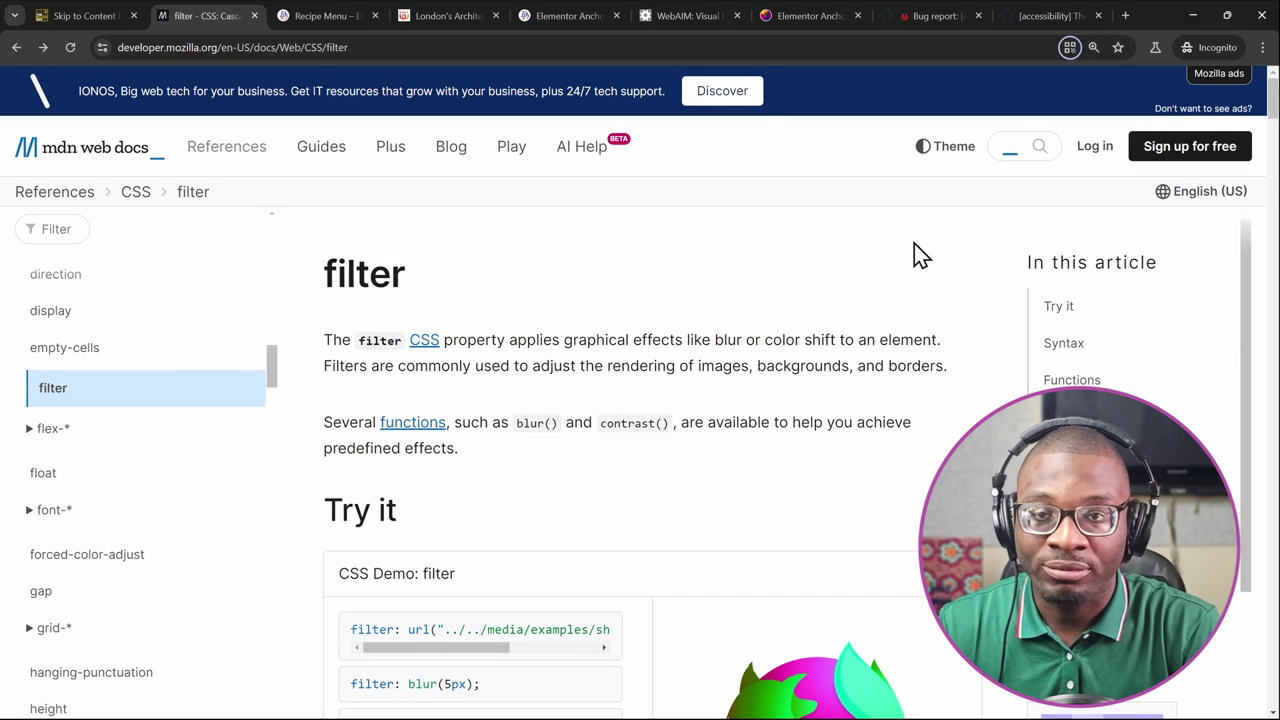
key(Tab)
key(Tab)
key(Tab)
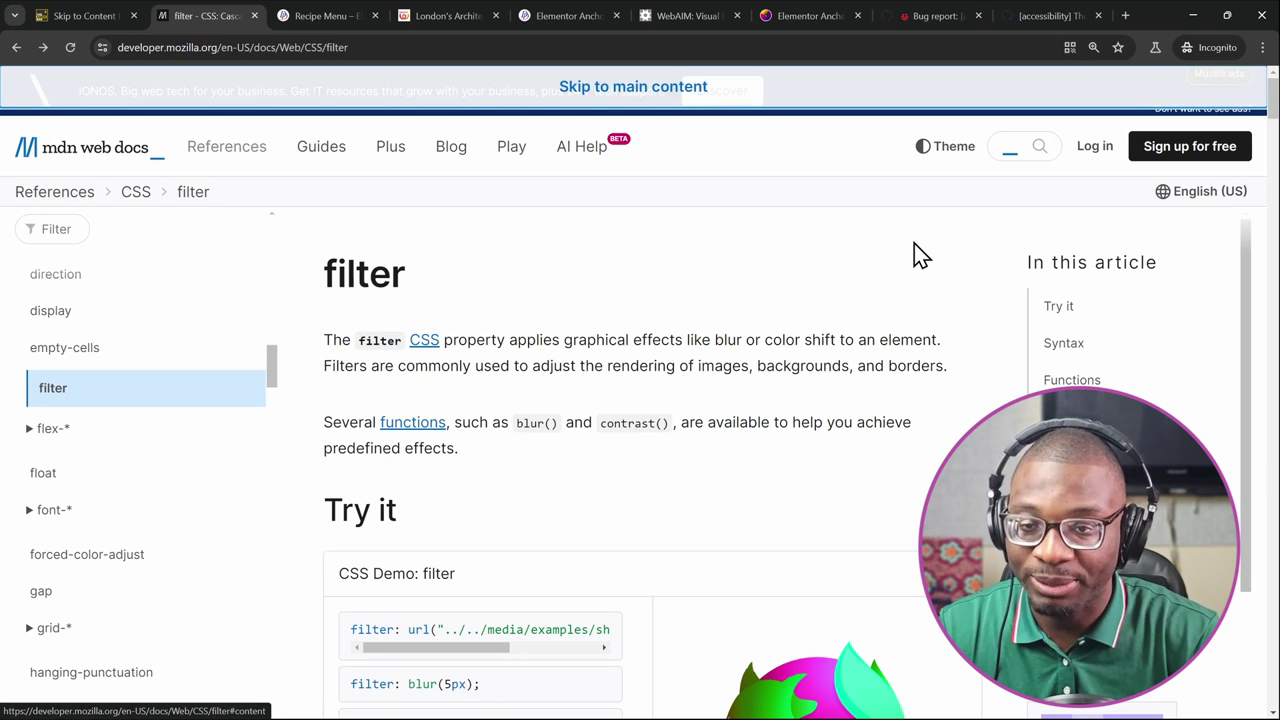
Step: Follow the "Skip to main content" link, advance focus to the first link in the article text, and clear the focus
key(Return)
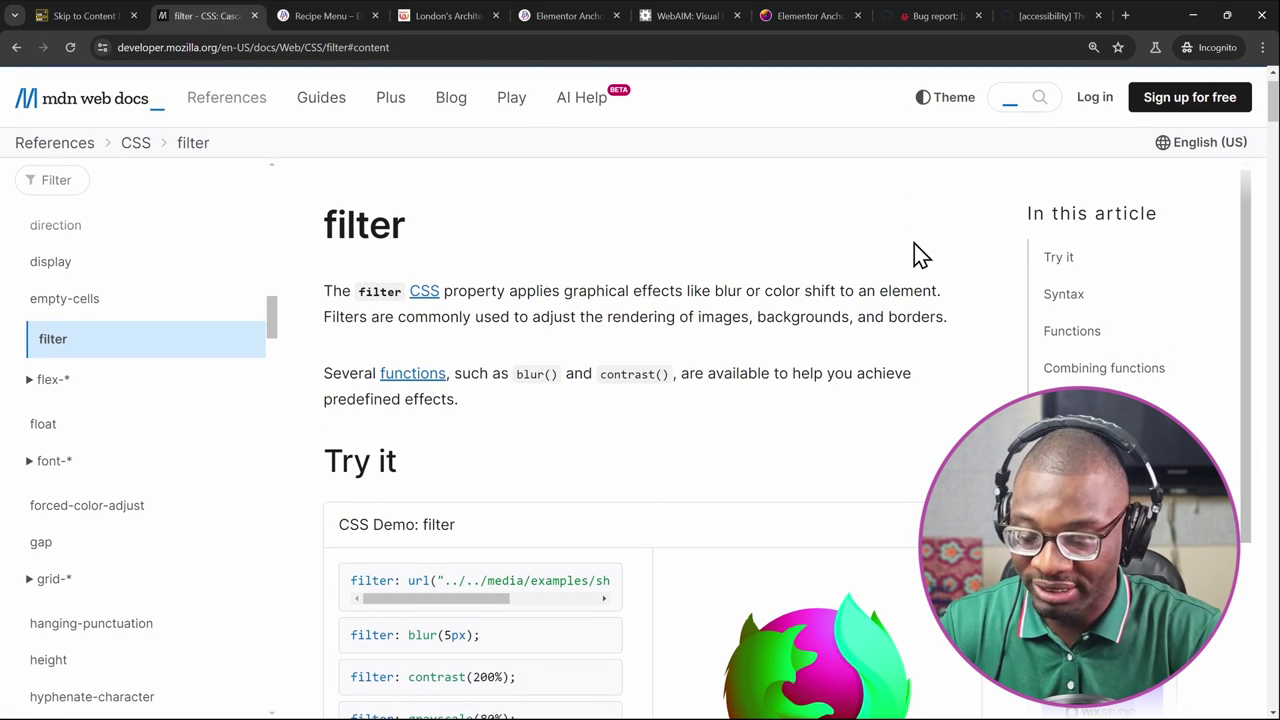
key(Tab)
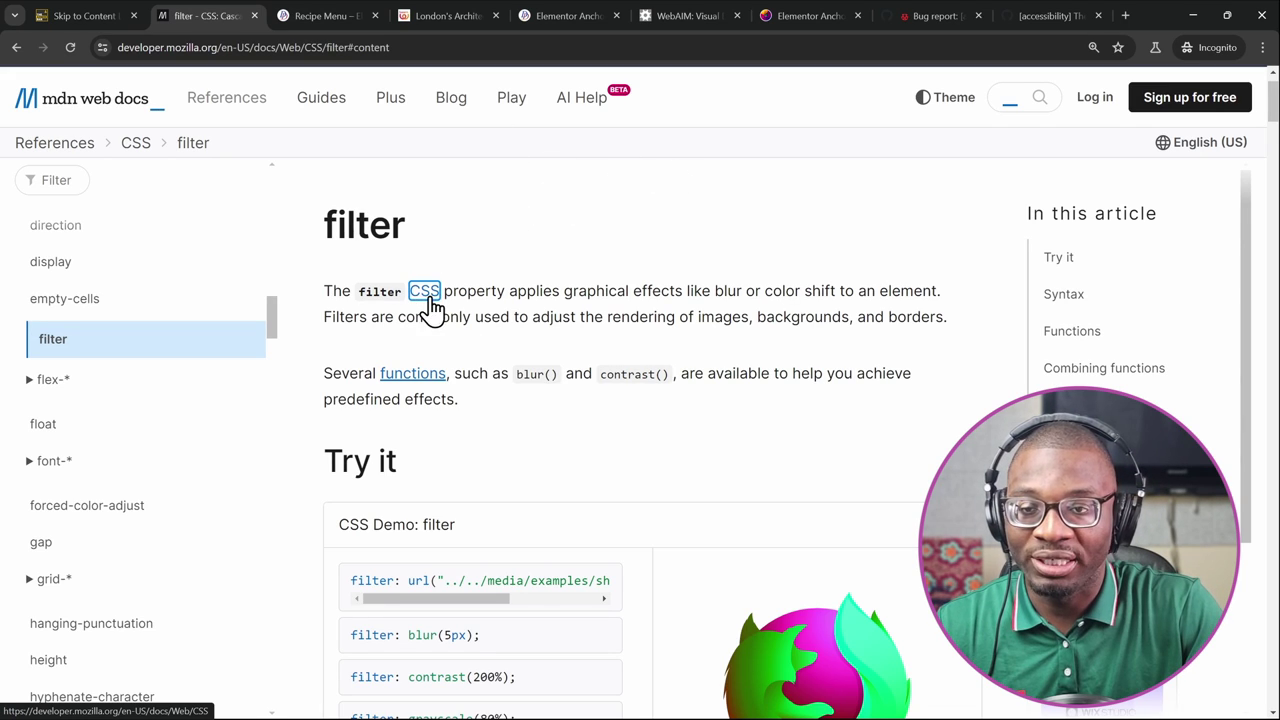
click(782, 300)
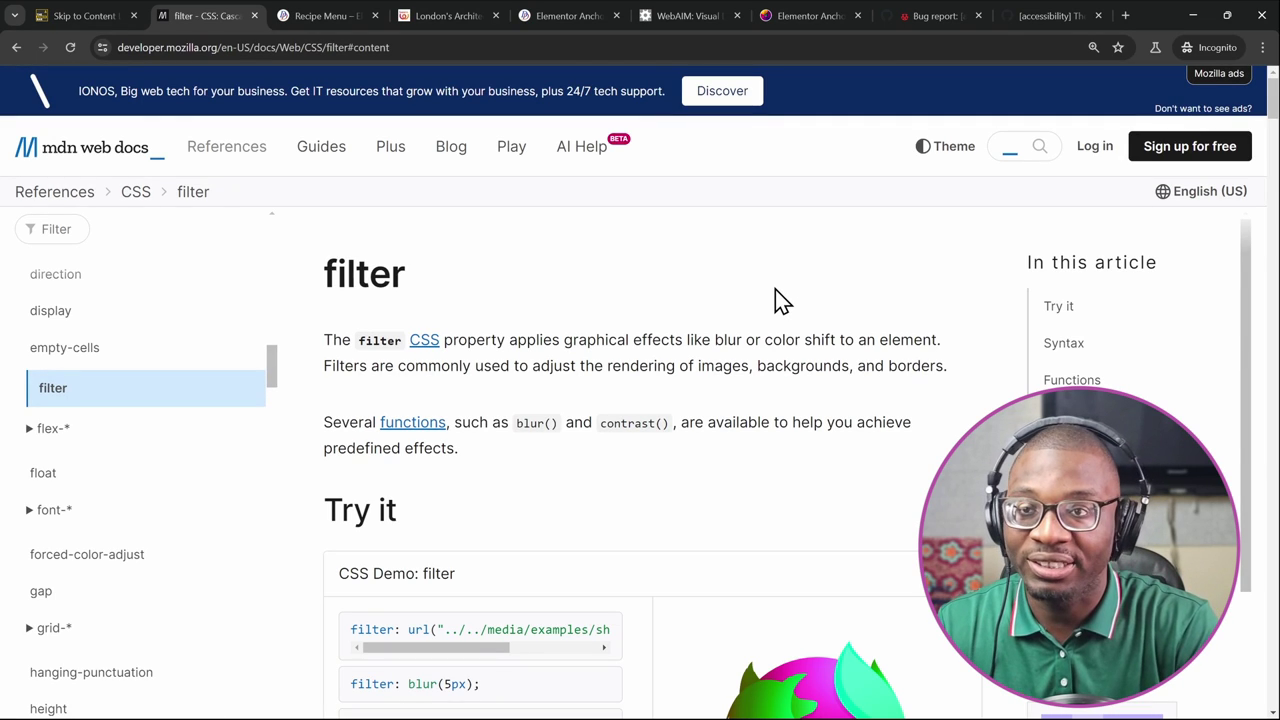
Step: Move keyboard focus from the address bar past the skip link, ad banner and MDN logo to the References header item
key(ctrl+l)
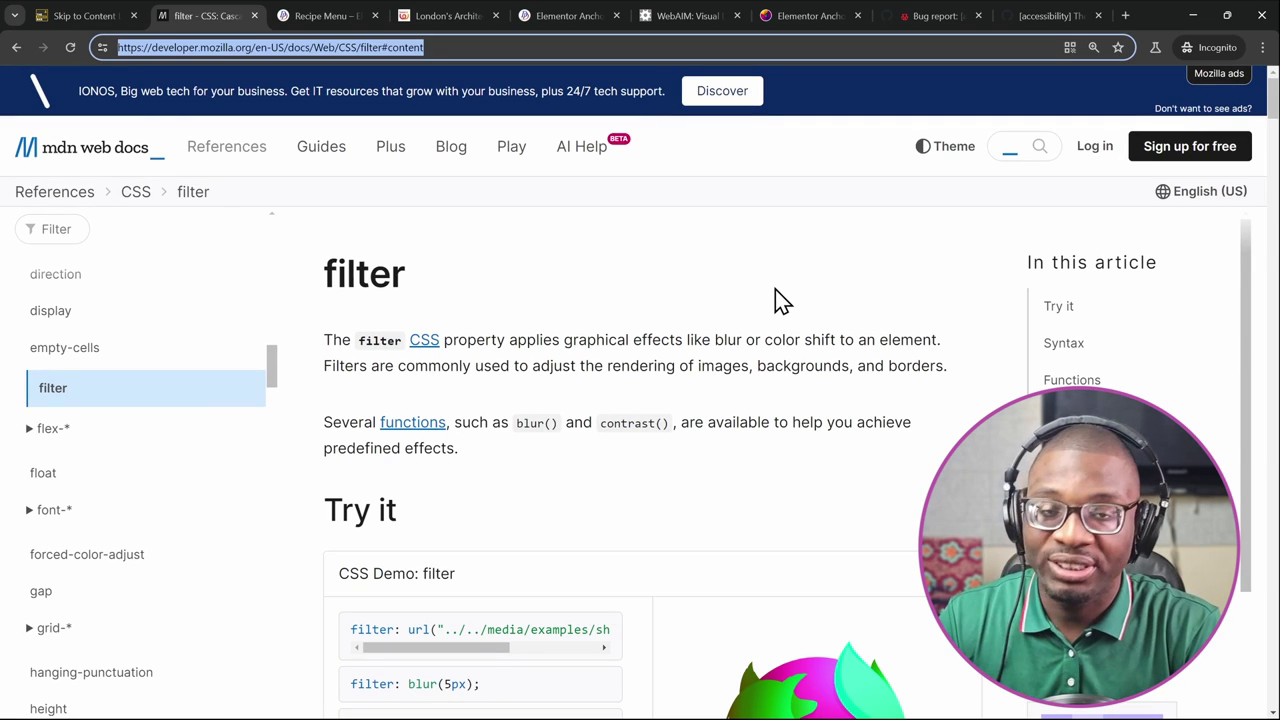
key(Tab)
key(Tab)
key(Tab)
key(Tab)
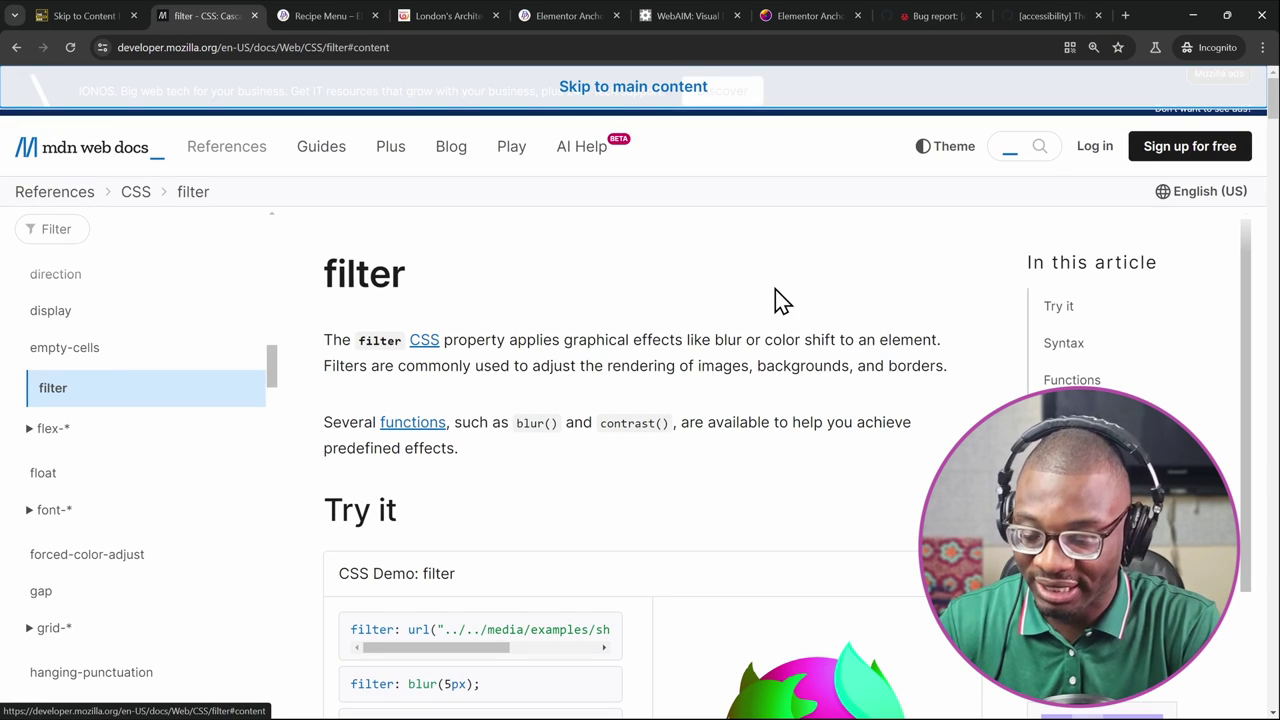
key(Tab)
key(Tab)
key(Tab)
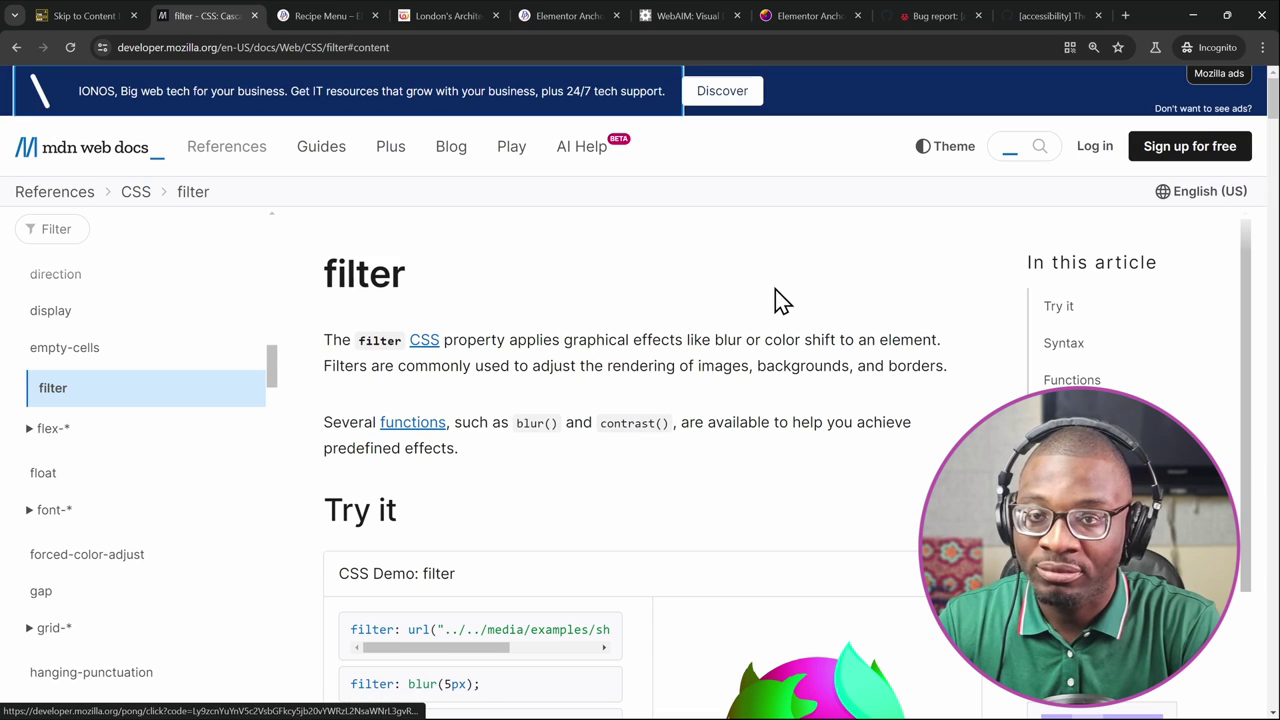
key(Tab)
key(Tab)
key(Tab)
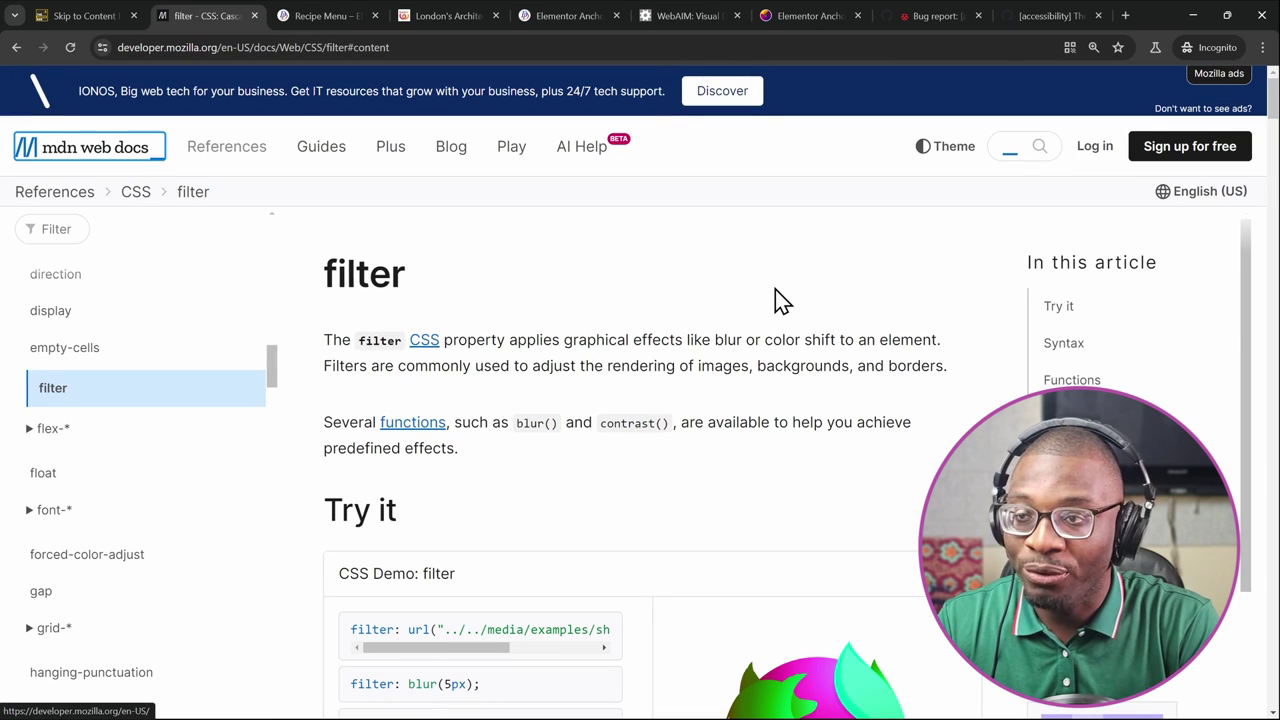
key(Tab)
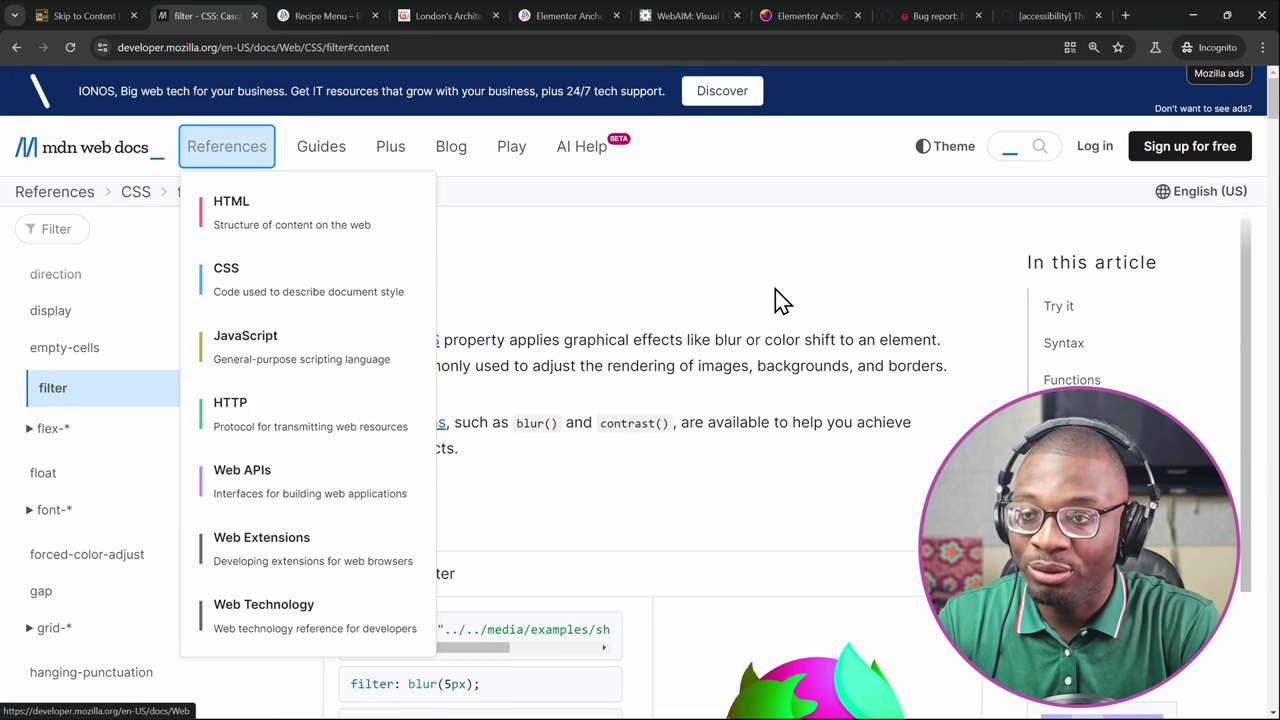
Step: Advance keyboard focus through the References submenu and the following header items to "AI Help (beta)" under Plus
key(Tab)
key(Tab)
key(Tab)
key(Tab)
key(Tab)
key(Tab)
key(Tab)
key(Tab)
key(Tab)
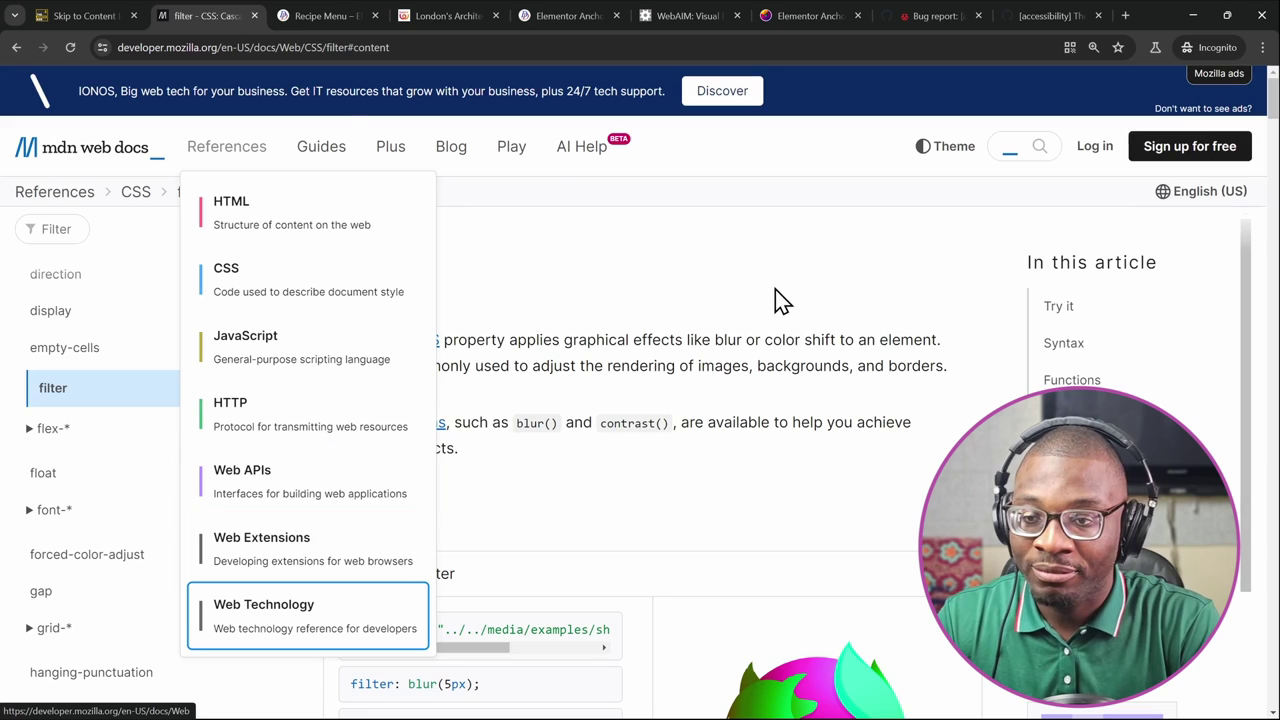
key(Tab)
key(Tab)
key(Tab)
key(Tab)
key(Tab)
key(Tab)
key(Tab)
key(Tab)
key(Tab)
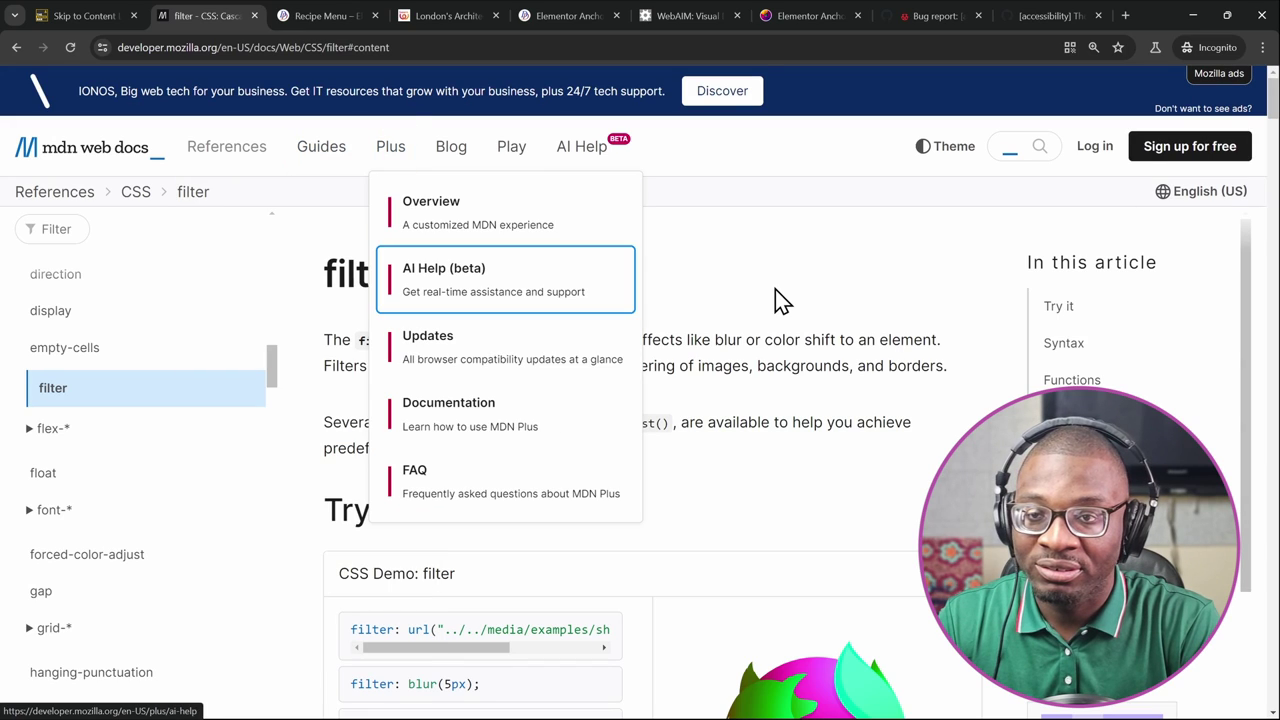
Step: Advance keyboard focus through the remaining header items and search box to the CSS breadcrumb
key(Tab)
key(Tab)
key(Tab)
key(Tab)
key(Tab)
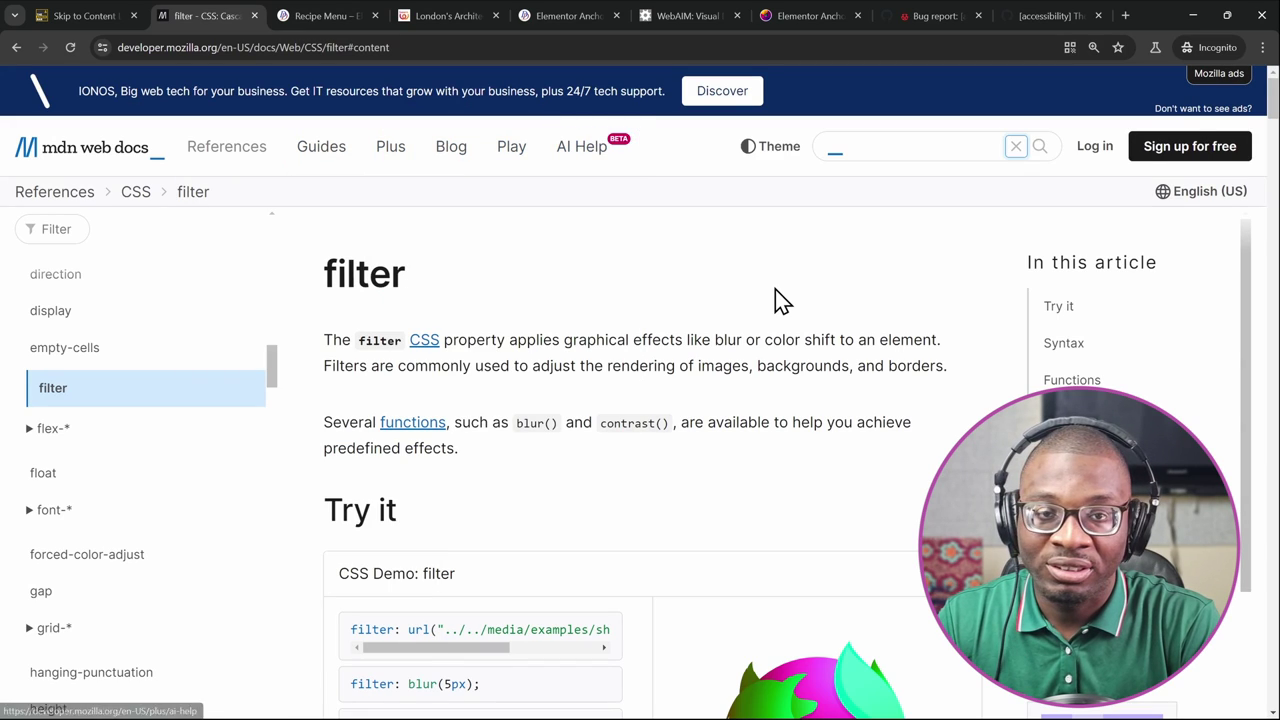
key(Tab)
key(Tab)
key(Tab)
key(Tab)
key(Tab)
key(Tab)
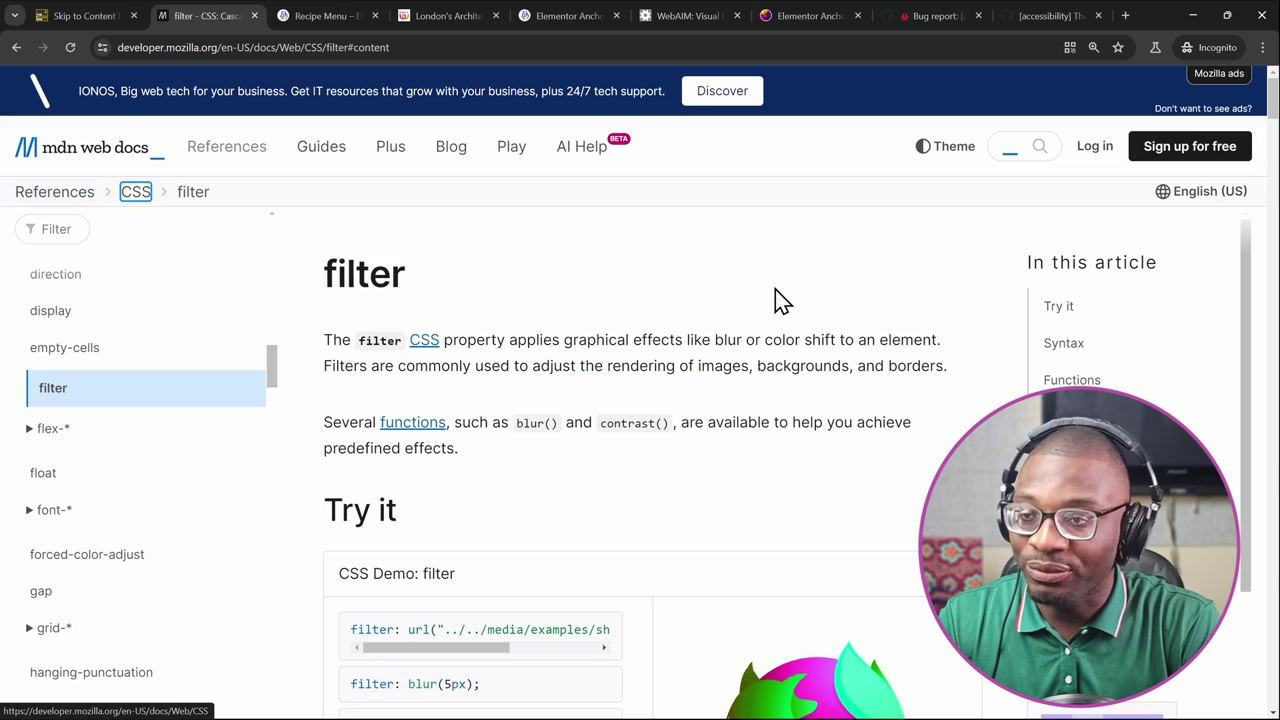
Step: Advance keyboard focus from the breadcrumbs into the sidebar, through the tutorials, to the Modules entry under Reference
key(Tab)
key(Tab)
key(Tab)
key(Tab)
key(Tab)
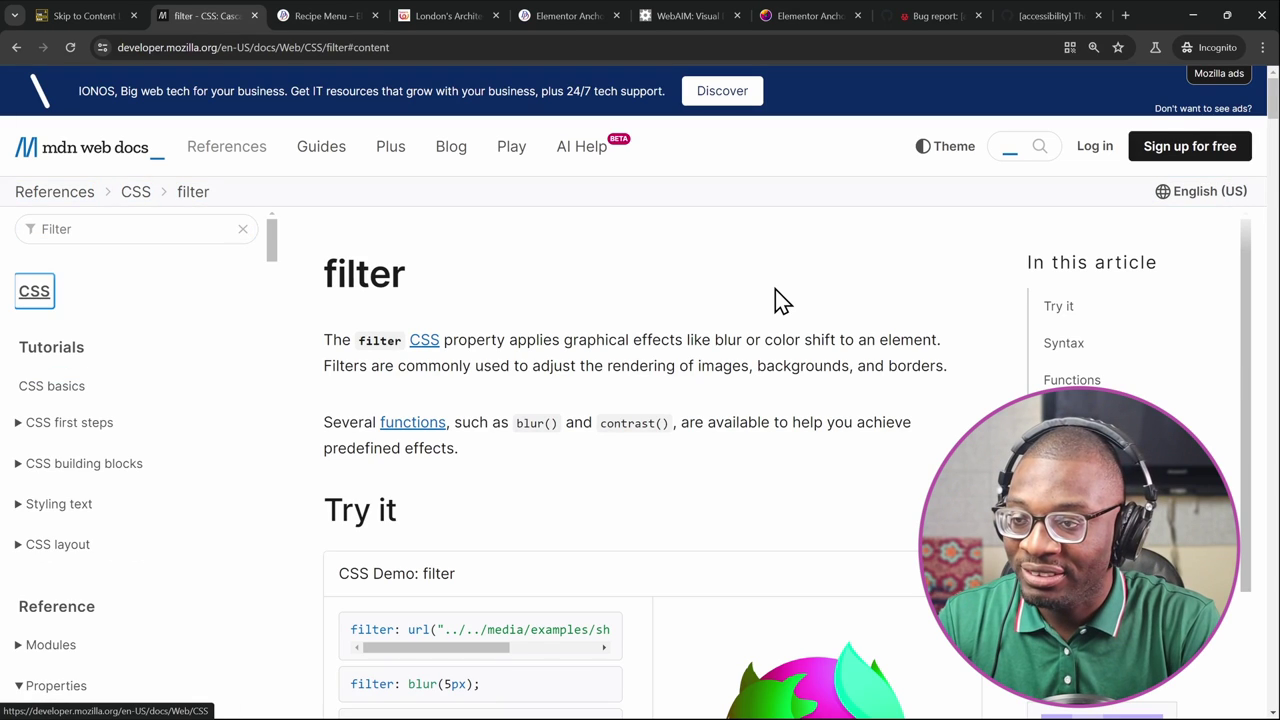
key(Tab)
key(Tab)
key(Tab)
key(Tab)
key(Tab)
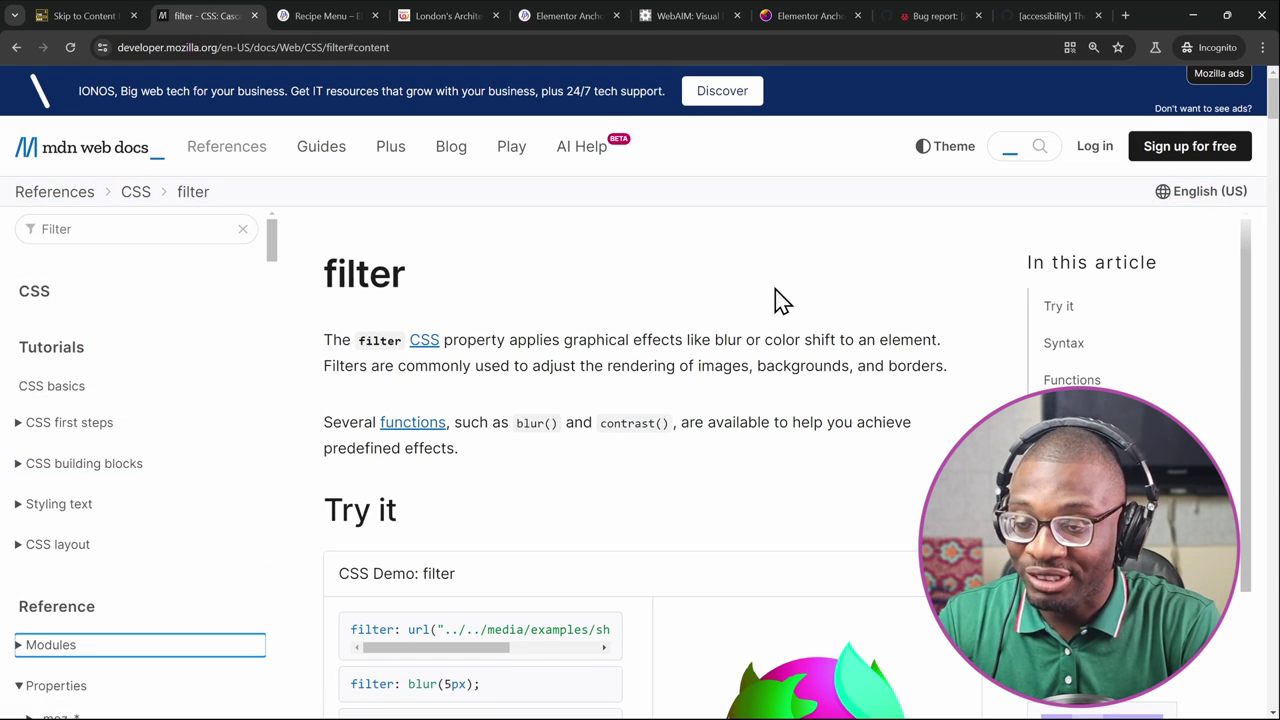
Step: Advance keyboard focus through the sidebar's Properties, Reference and Guides entries to "Media objects" in the Layout cookbook
key(Tab)
key(Tab)
key(Tab)
key(Tab)
key(Tab)
key(Tab)
key(Tab)
key(Tab)
key(Tab)
key(Tab)
key(Tab)
key(Tab)
key(Tab)
key(Tab)
key(Tab)
key(Tab)
key(Tab)
key(Tab)
key(Tab)
key(Tab)
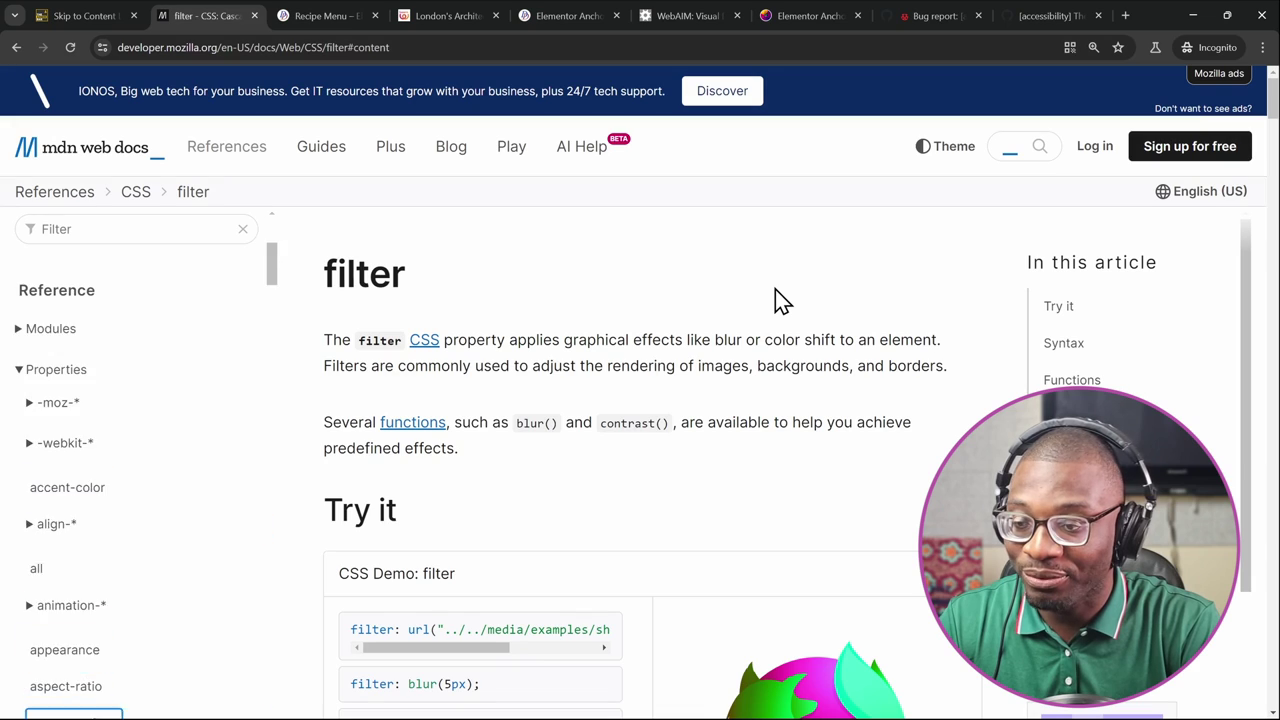
key(Tab)
key(Tab)
key(Tab)
key(Tab)
key(Tab)
key(Tab)
key(Tab)
key(Tab)
key(Tab)
key(Tab)
key(Tab)
key(Tab)
key(Tab)
key(Tab)
key(Tab)
key(Tab)
key(Tab)
key(Tab)
key(Tab)
key(Tab)
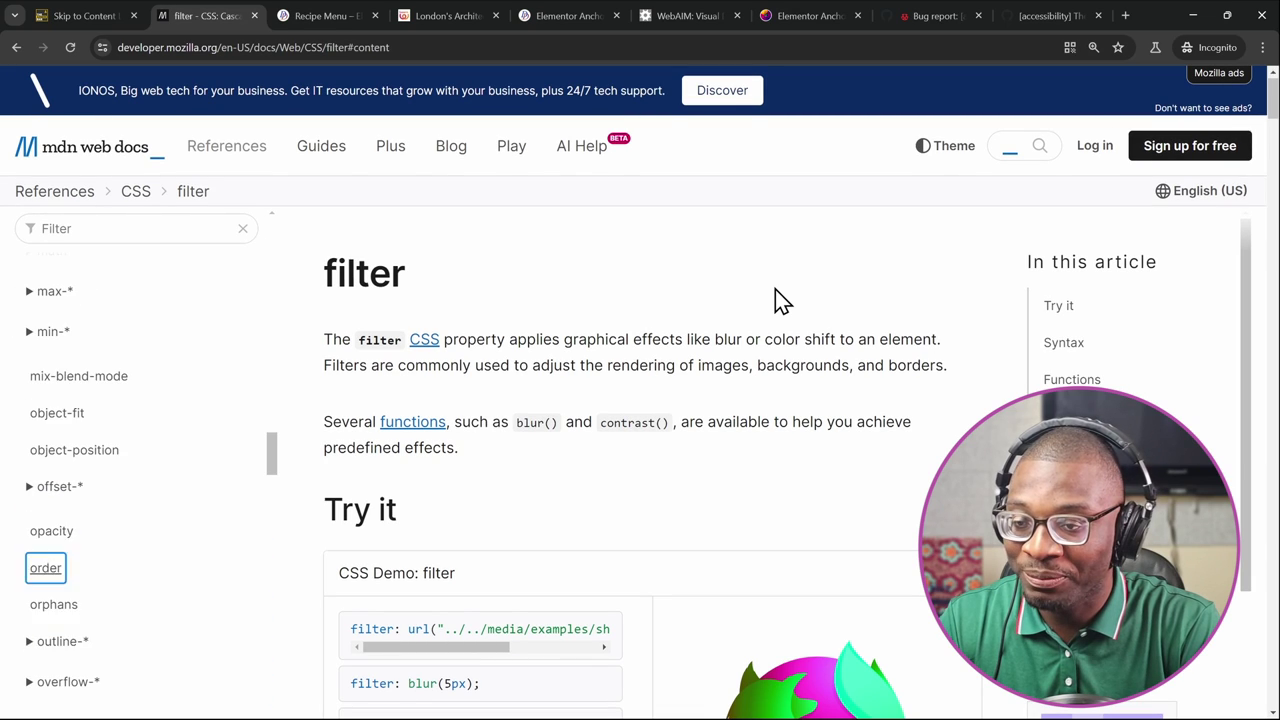
key(Tab)
key(Tab)
key(Tab)
key(Tab)
key(Tab)
key(Tab)
key(Tab)
key(Tab)
key(Tab)
key(Tab)
key(Tab)
key(Tab)
key(Tab)
key(Tab)
key(Tab)
key(Tab)
key(Tab)
key(Tab)
key(Tab)
key(Tab)
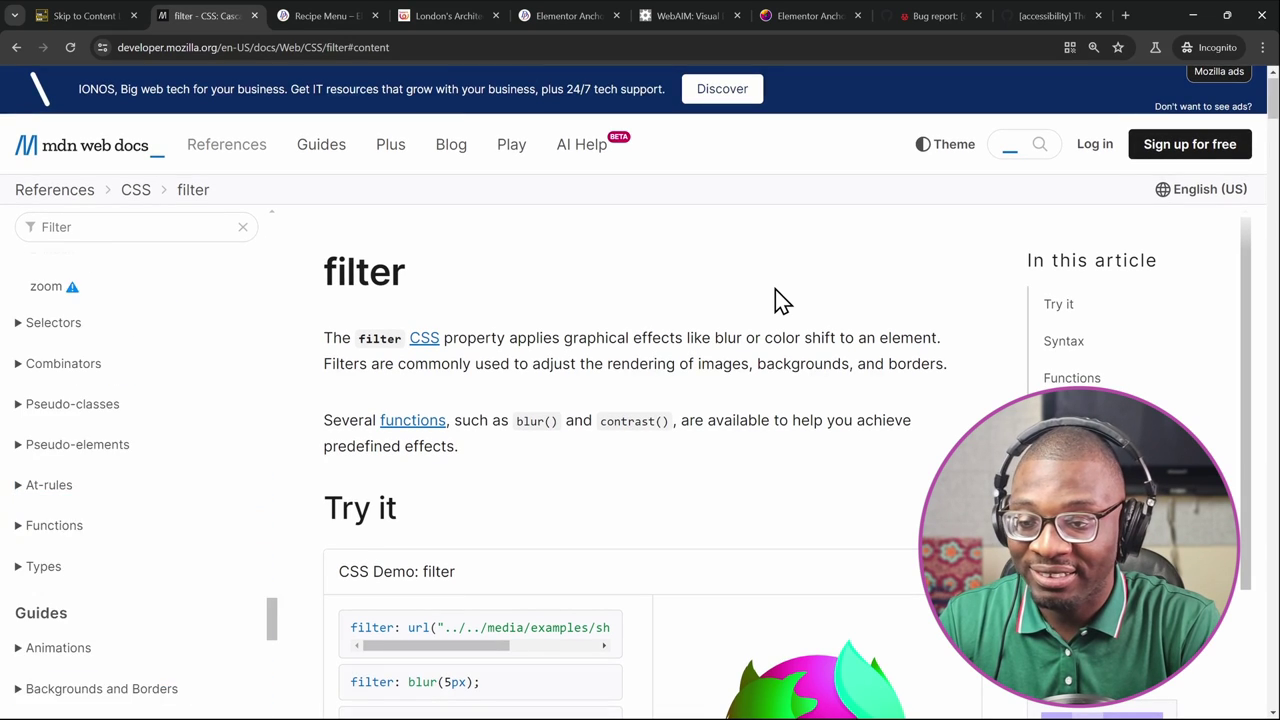
key(Tab)
key(Tab)
key(Tab)
key(Tab)
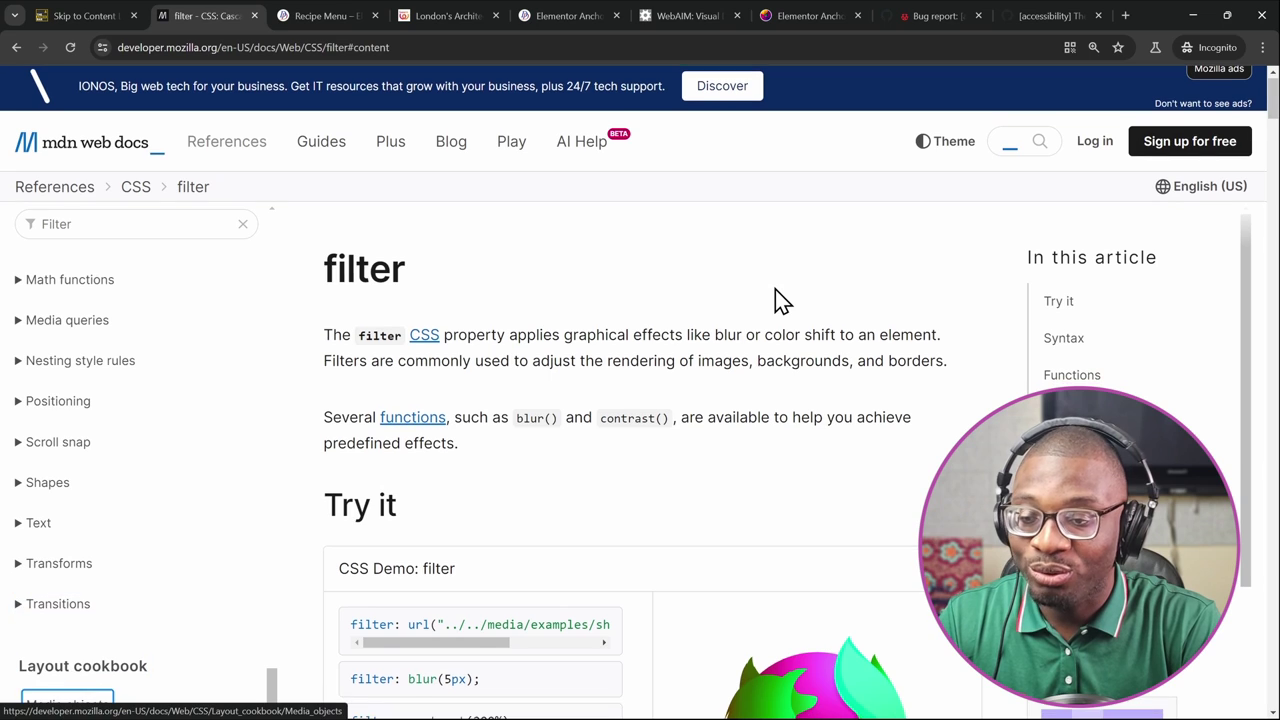
Step: Advance keyboard focus through the rest of the sidebar and the article outline to the CSS link in the article's introduction
key(shift+Tab)
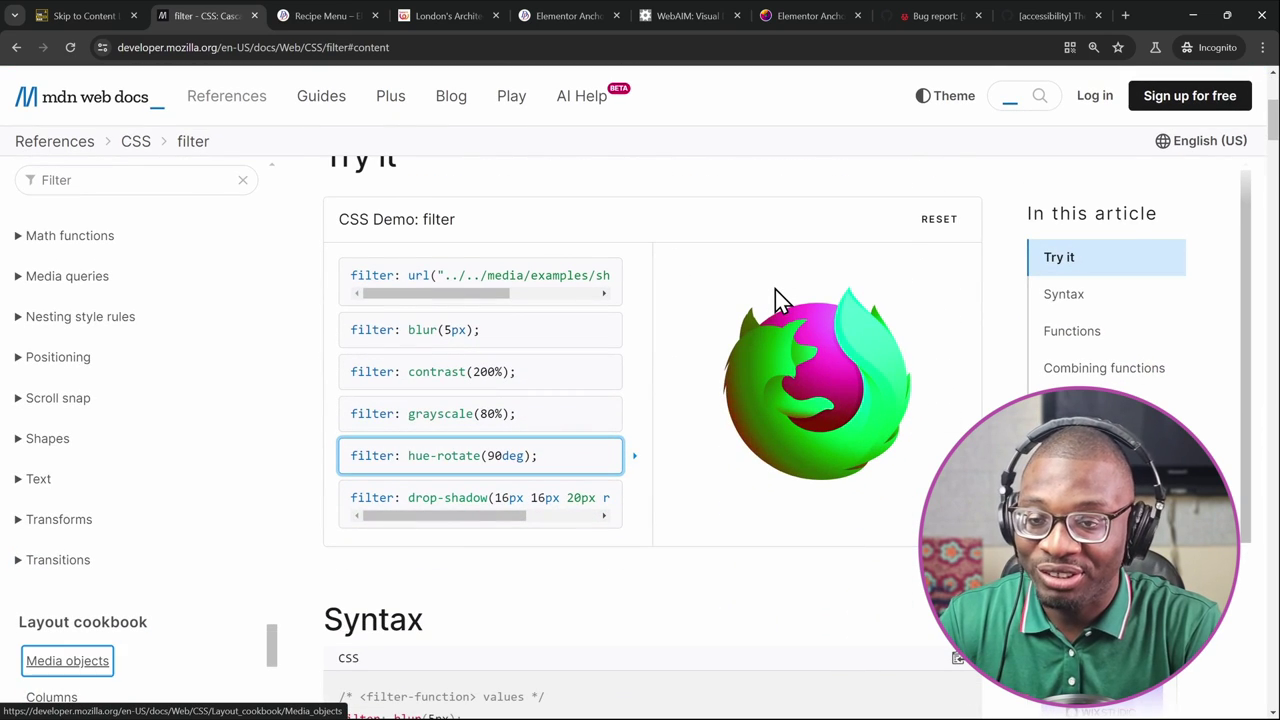
key(shift+Tab)
key(shift+Tab)
key(Tab)
key(Tab)
key(Tab)
key(Tab)
key(Tab)
key(Tab)
key(Tab)
key(Tab)
key(Tab)
key(Tab)
key(Tab)
key(Tab)
key(Tab)
key(Tab)
key(Tab)
key(Tab)
key(Tab)
key(Tab)
key(Tab)
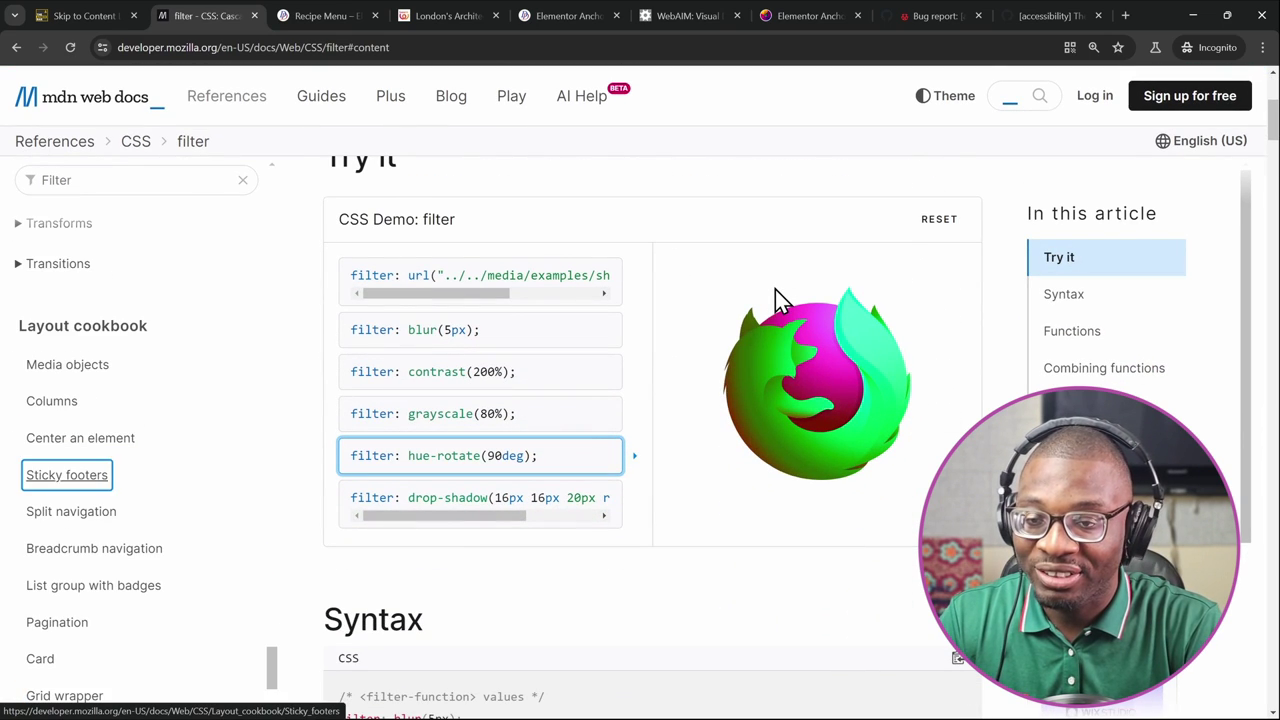
key(Tab)
key(Tab)
key(Tab)
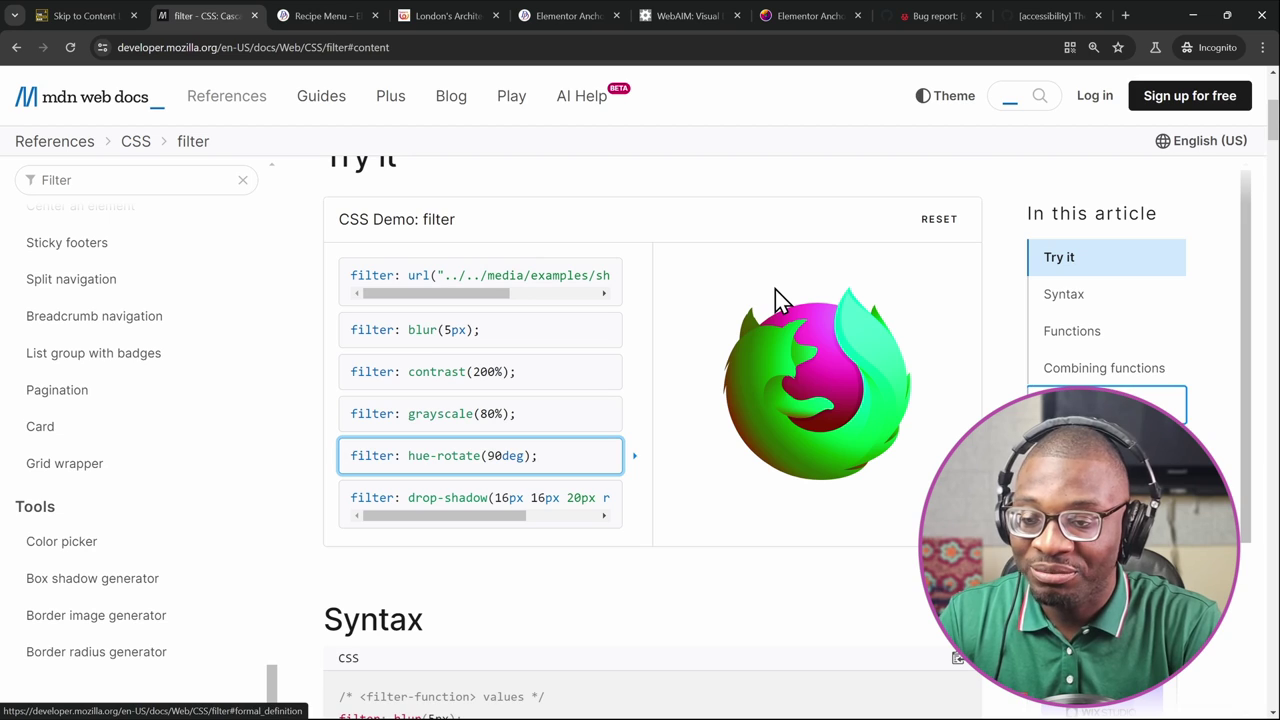
key(Tab)
key(Tab)
key(Tab)
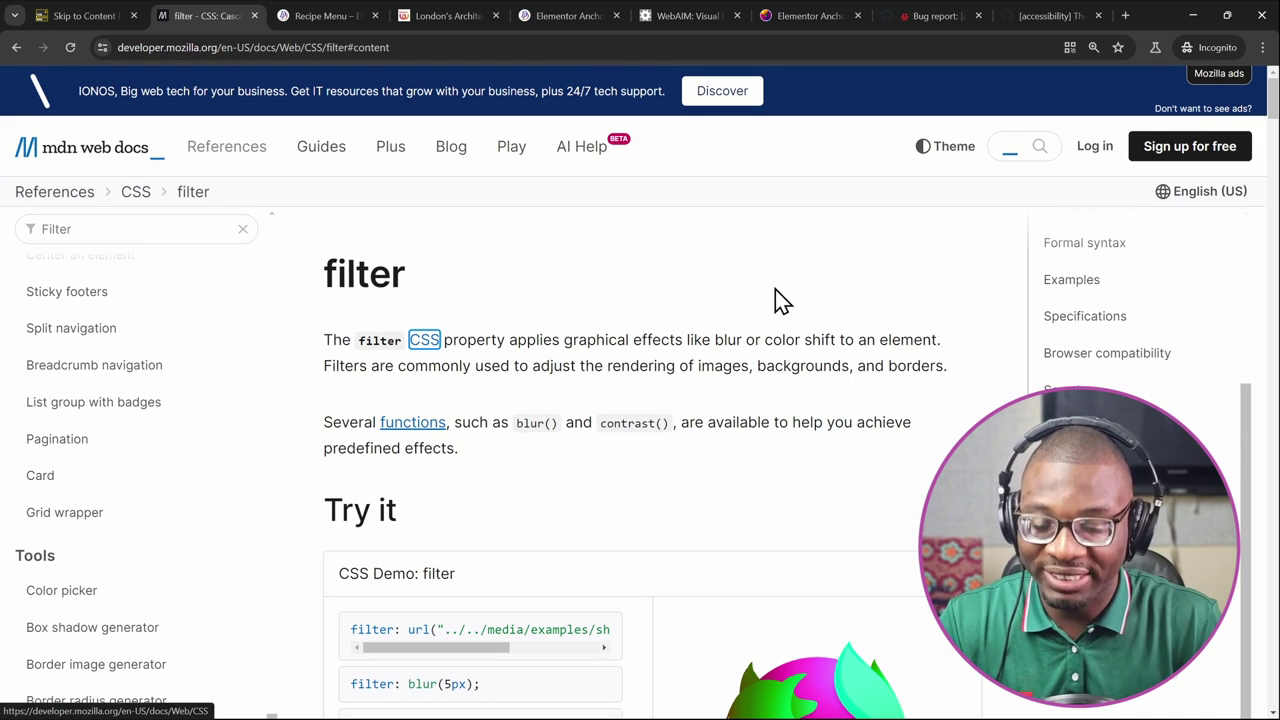
Step: Return keyboard focus to the page's "Skip to main content" link, follow it, and advance focus once within the article
key(F6)
key(Tab)
key(Tab)
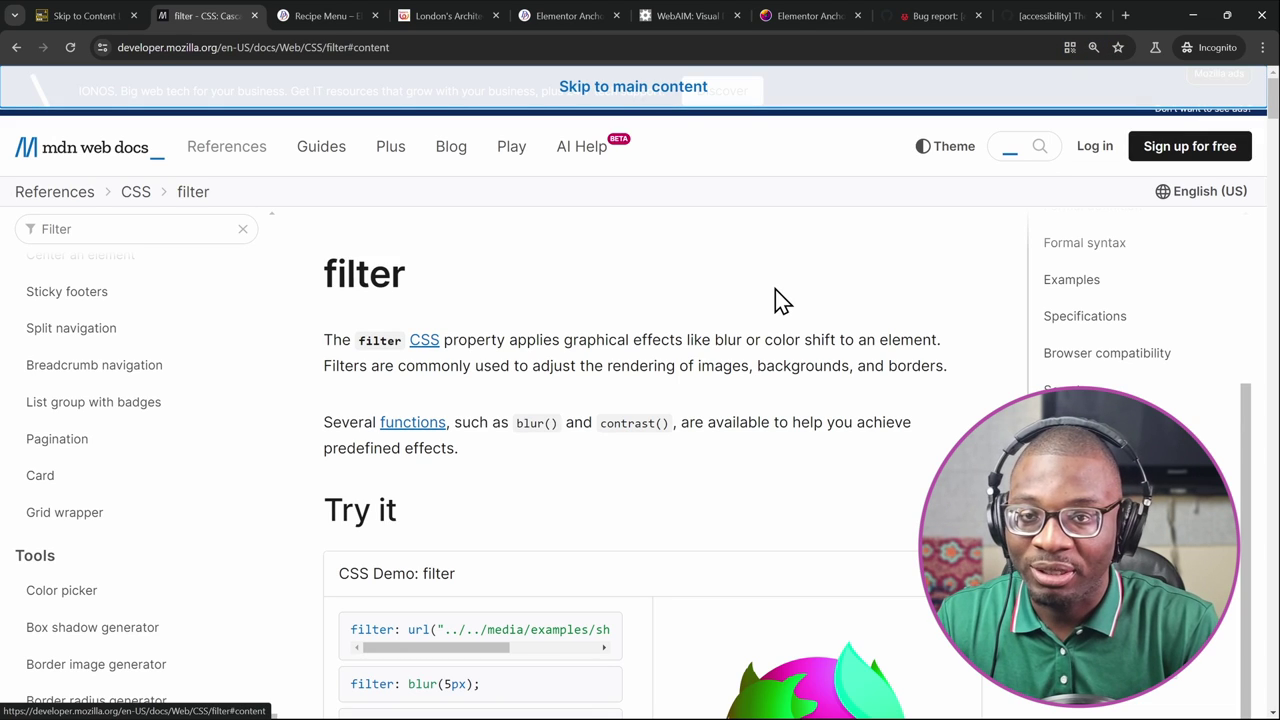
key(Return)
key(Tab)
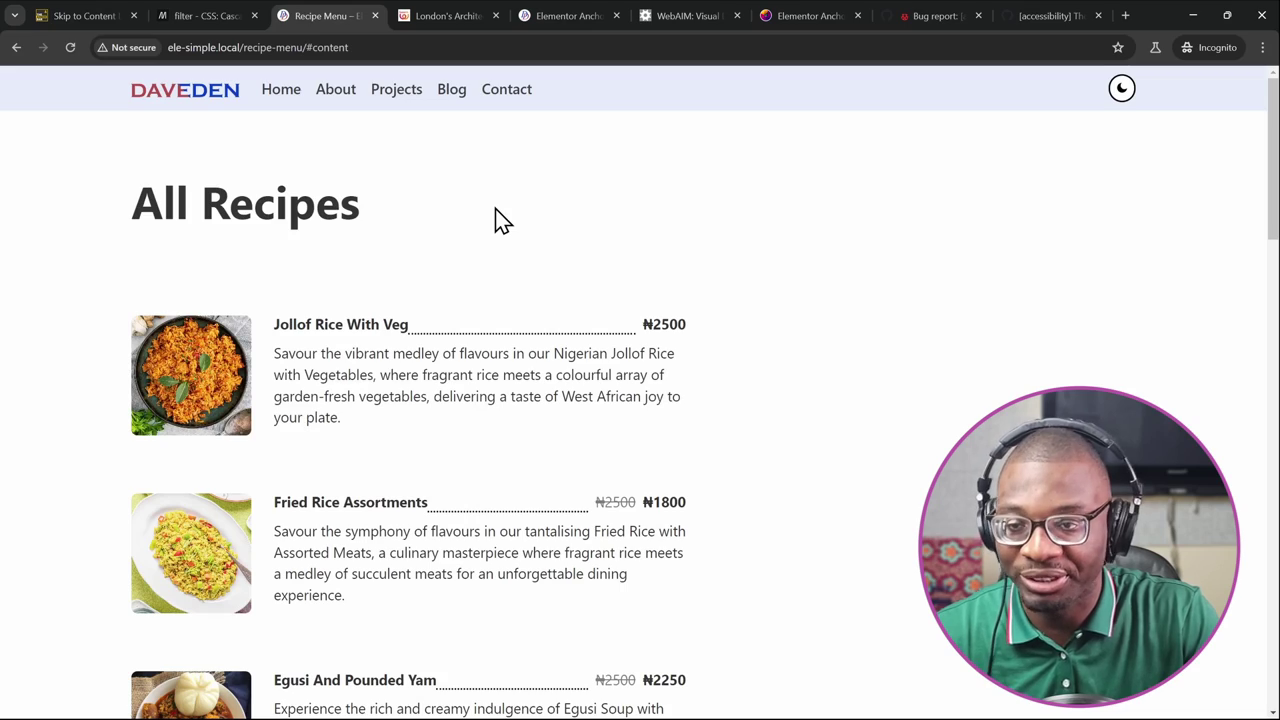
Step: Look over the recipe menu page from All Recipes to Latest Recipes, ending back at the top
scroll(543, 251, down, 3)
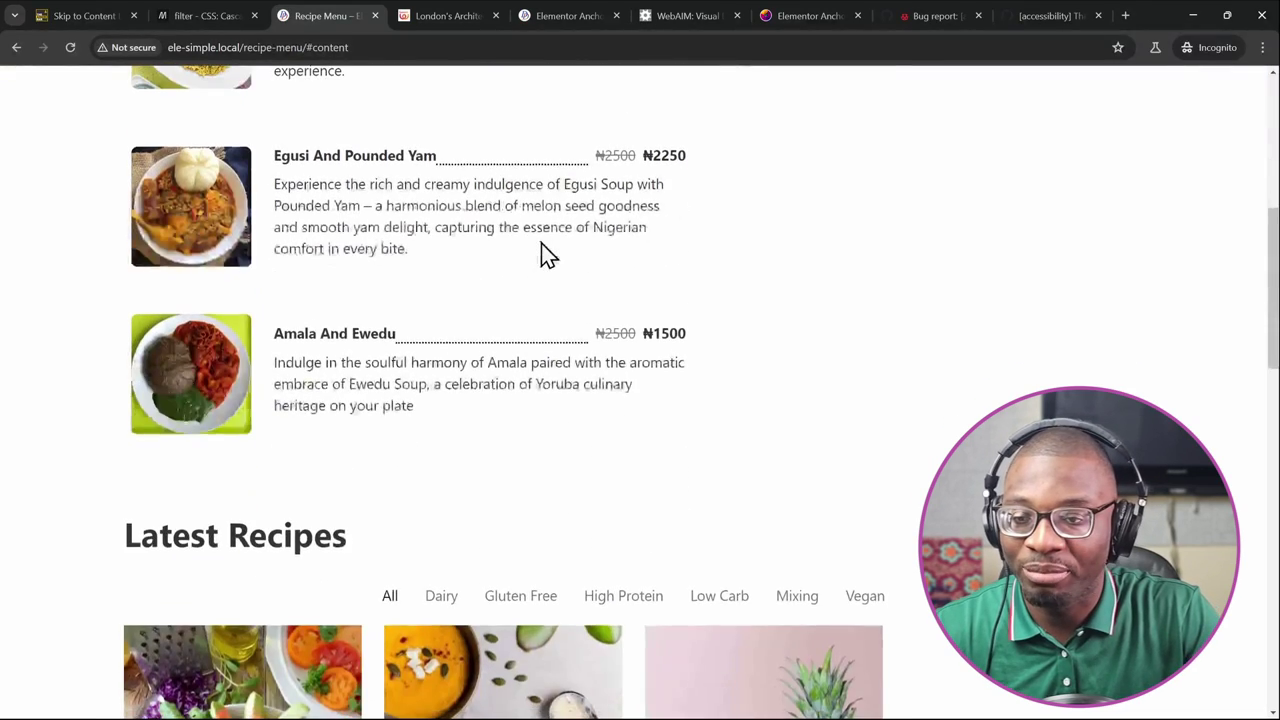
scroll(543, 251, up, 6)
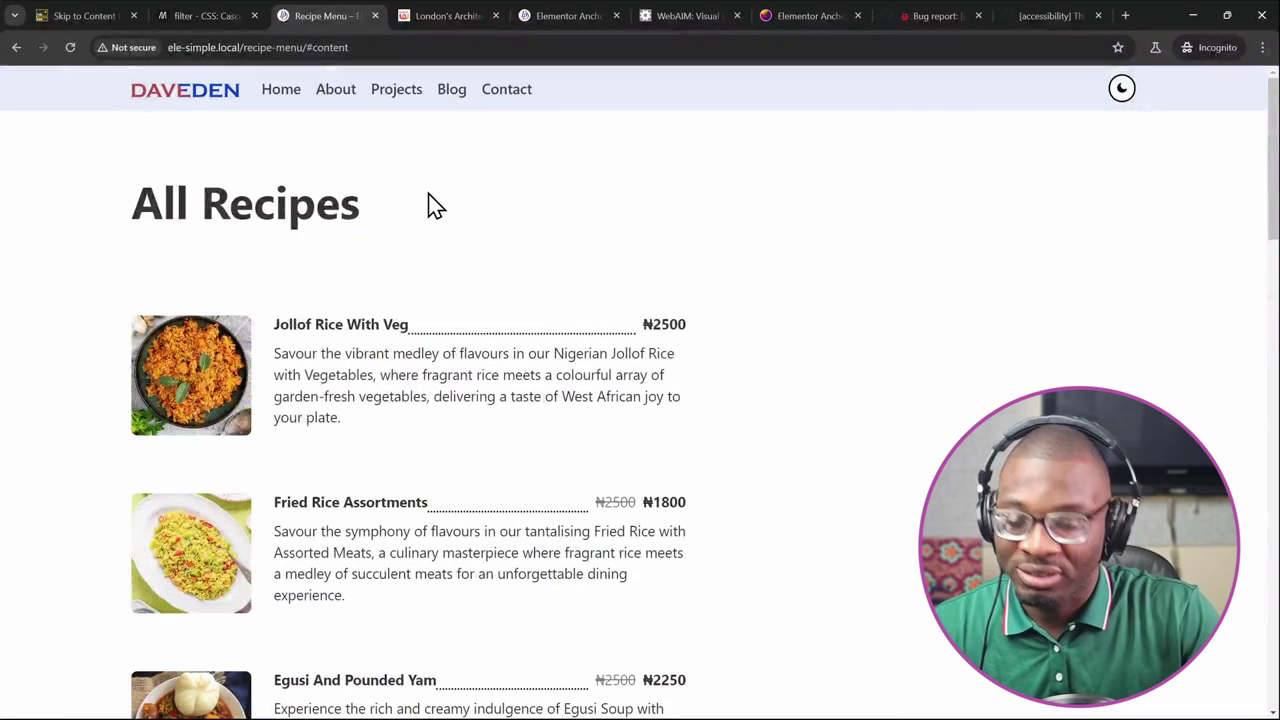
Step: Move keyboard focus to the recipe page's "Skip to content" link, follow it, and advance focus to the Jollof Rice With Veg link
key(ctrl+l)
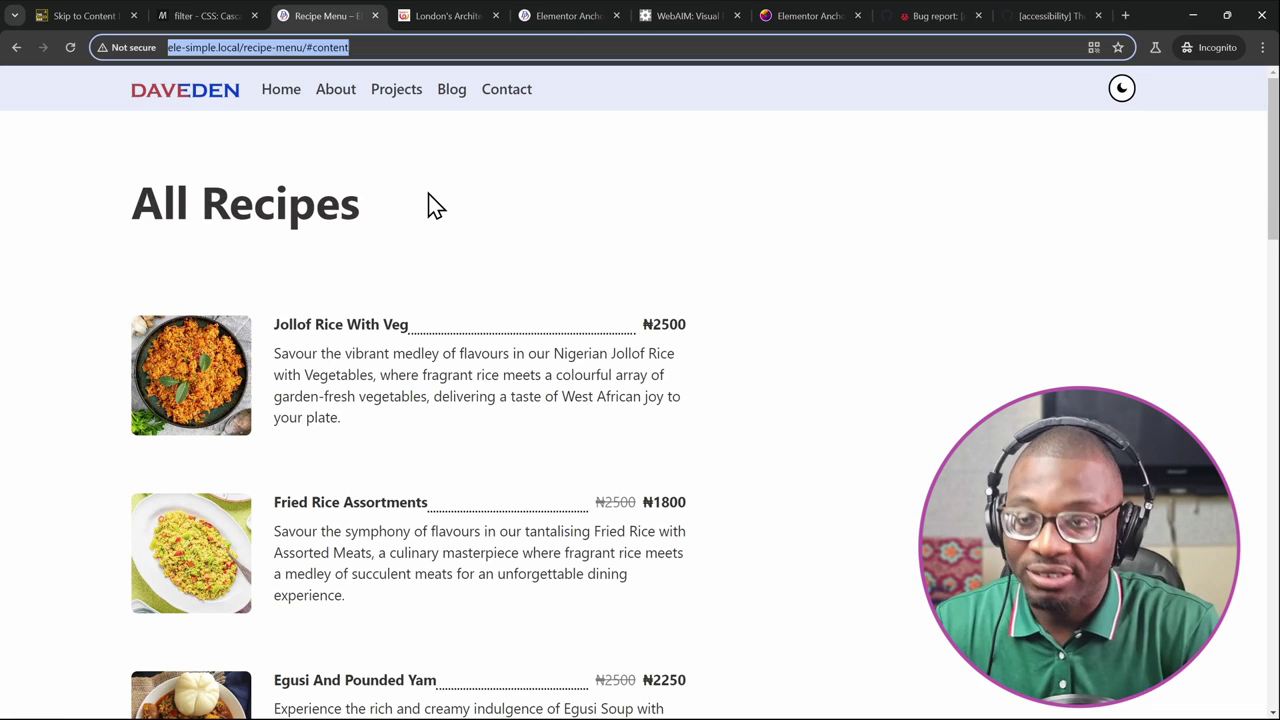
key(Tab)
key(Tab)
key(Tab)
key(Tab)
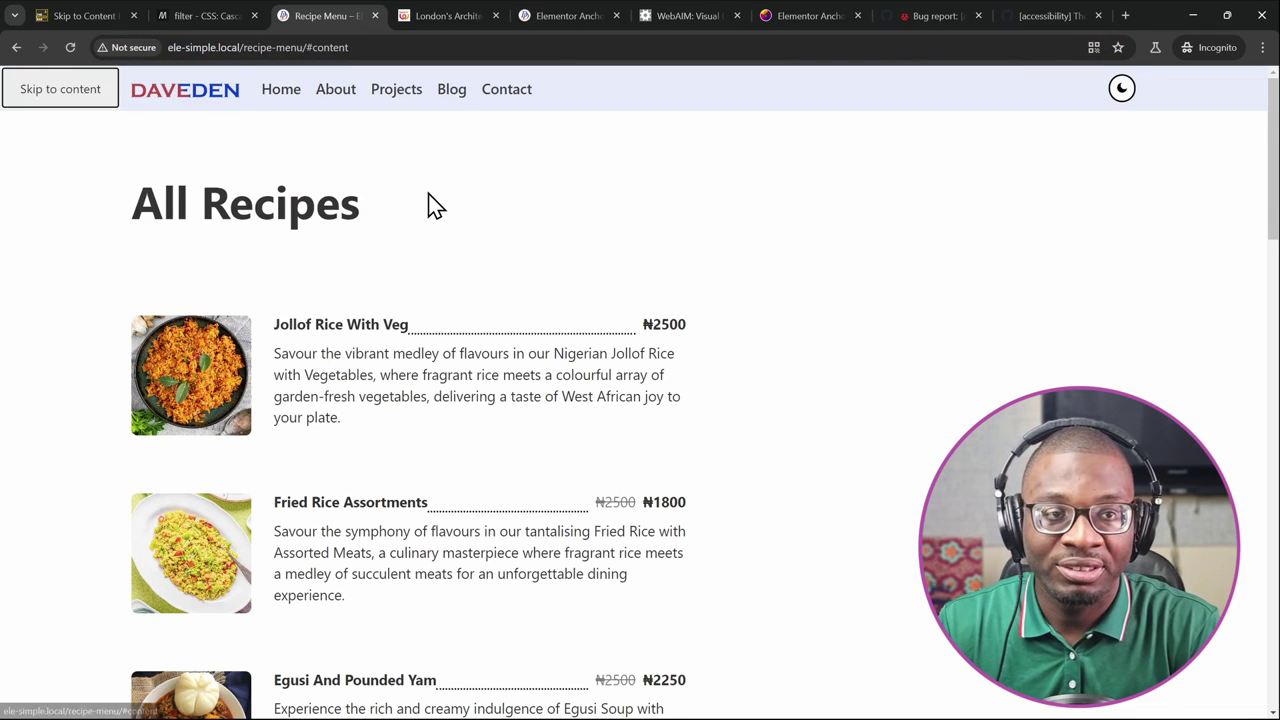
key(shift+Tab)
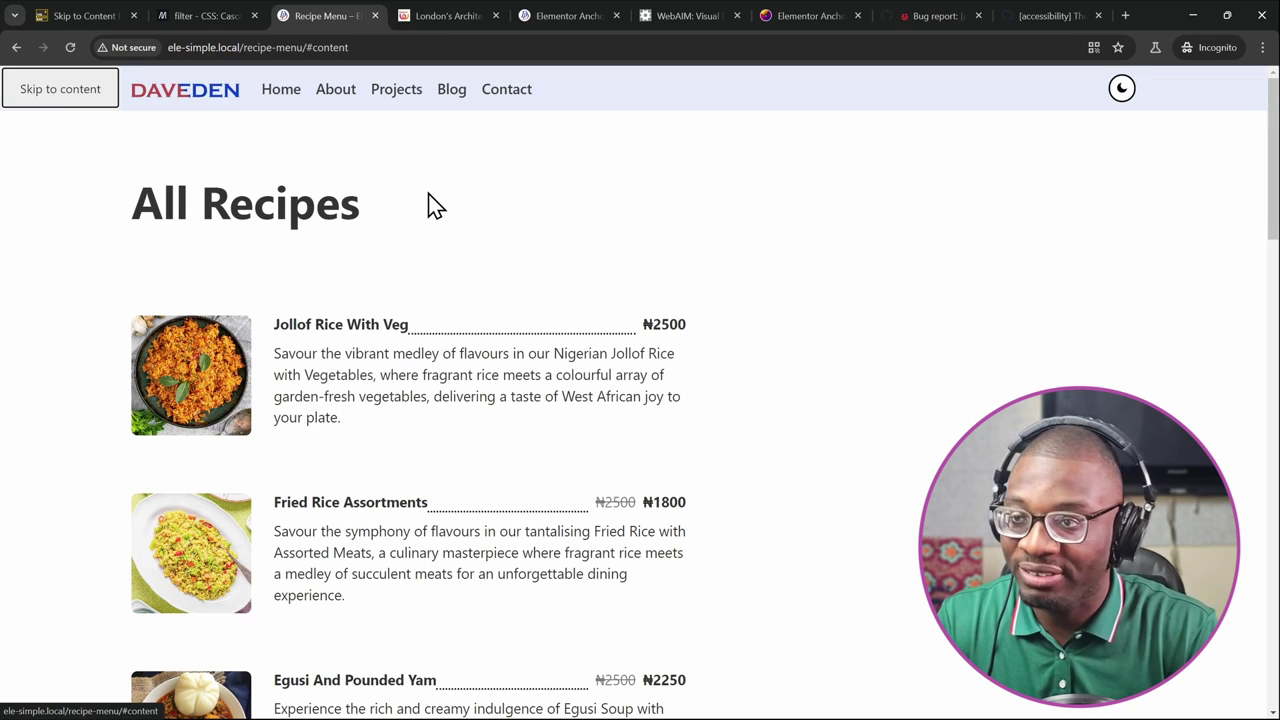
key(Return)
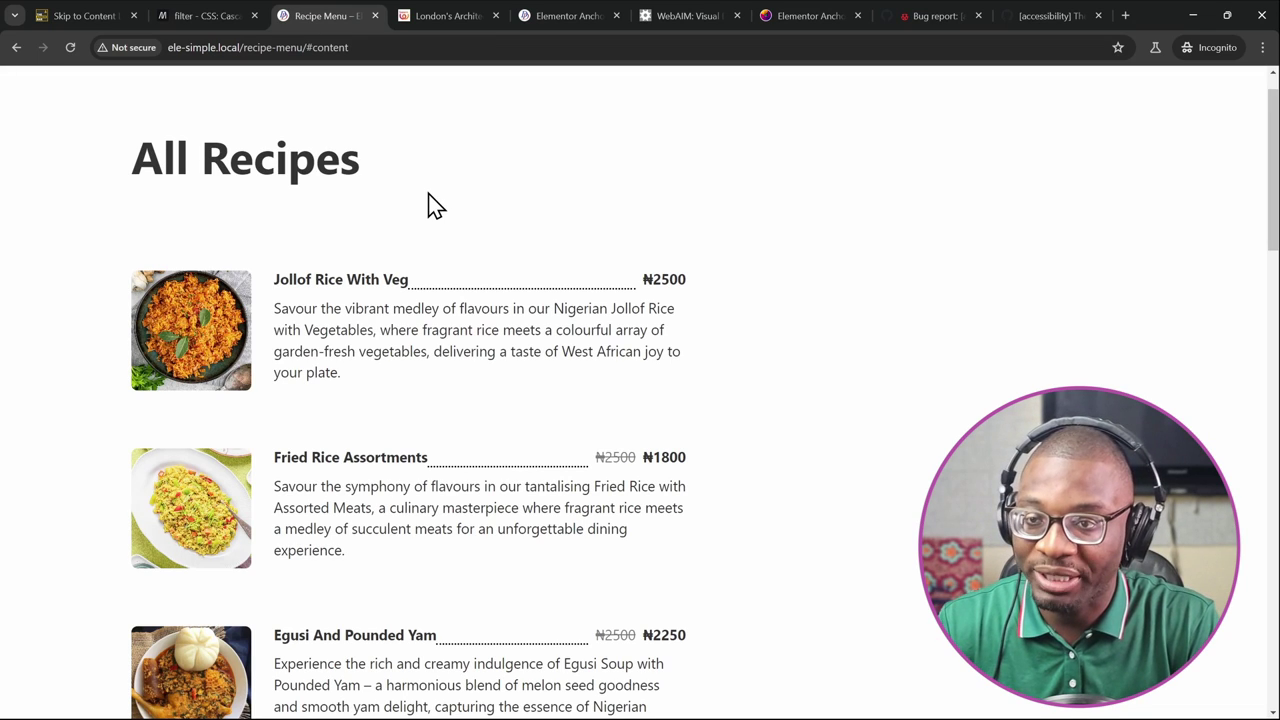
key(Tab)
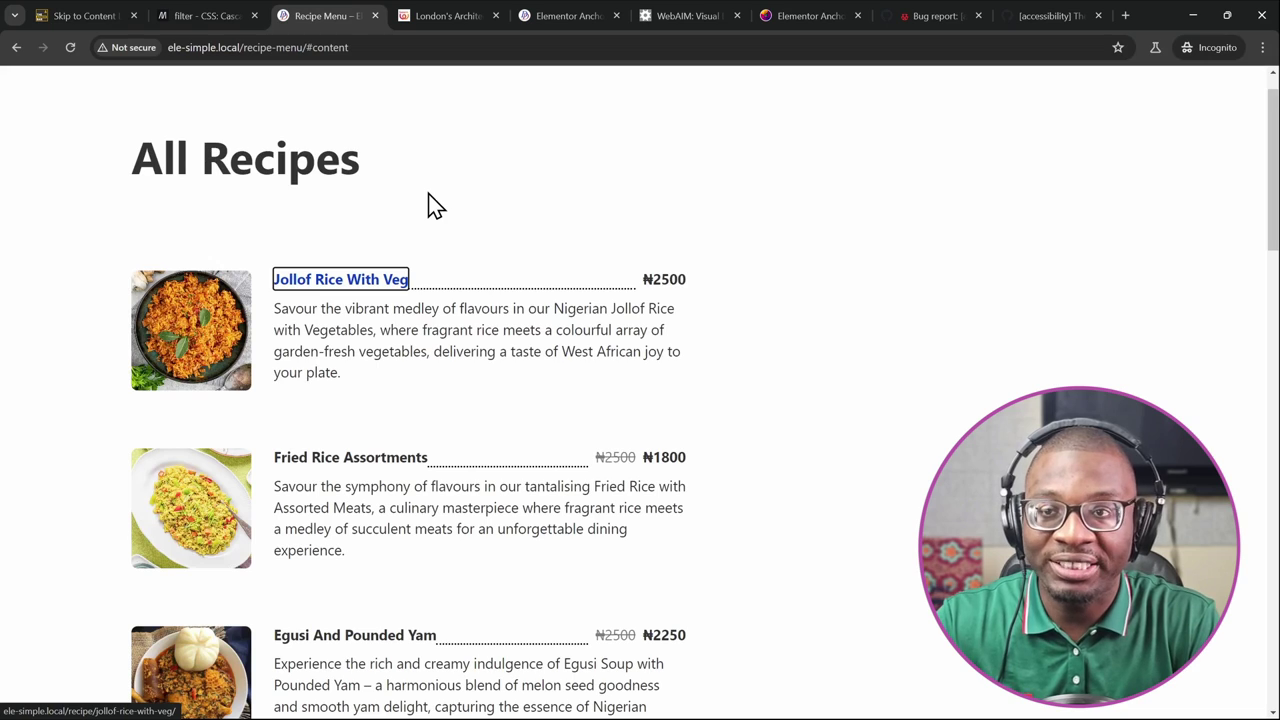
scroll(436, 205, up, 1)
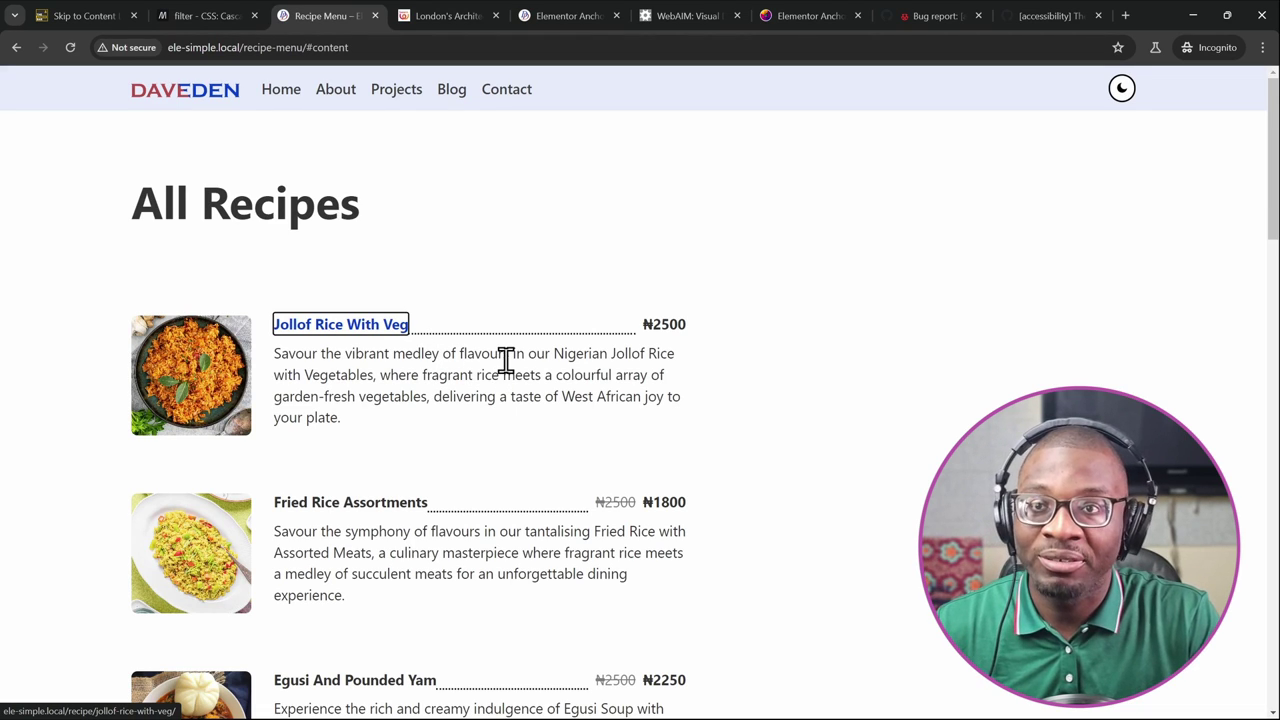
Step: Switch to the London's Architectural Transformation page and move keyboard focus to its "Skip to content" link
click(432, 16)
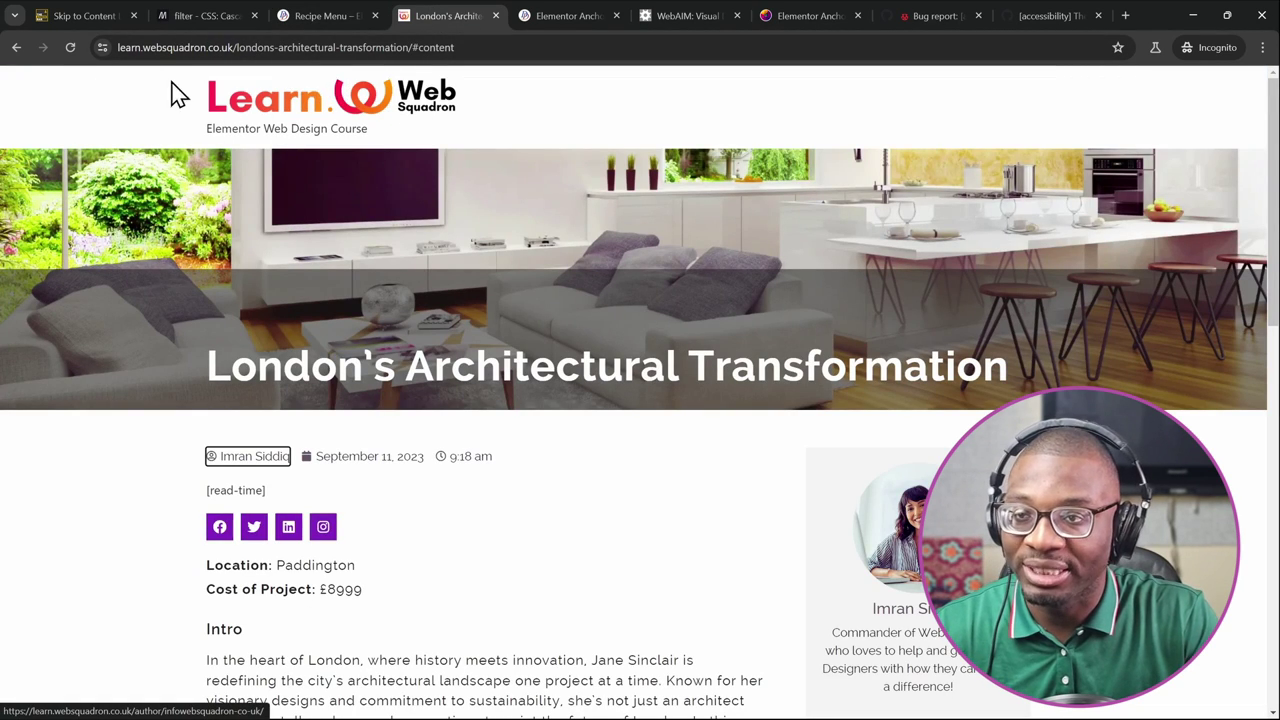
click(67, 97)
key(shift+Tab)
key(Tab)
key(Tab)
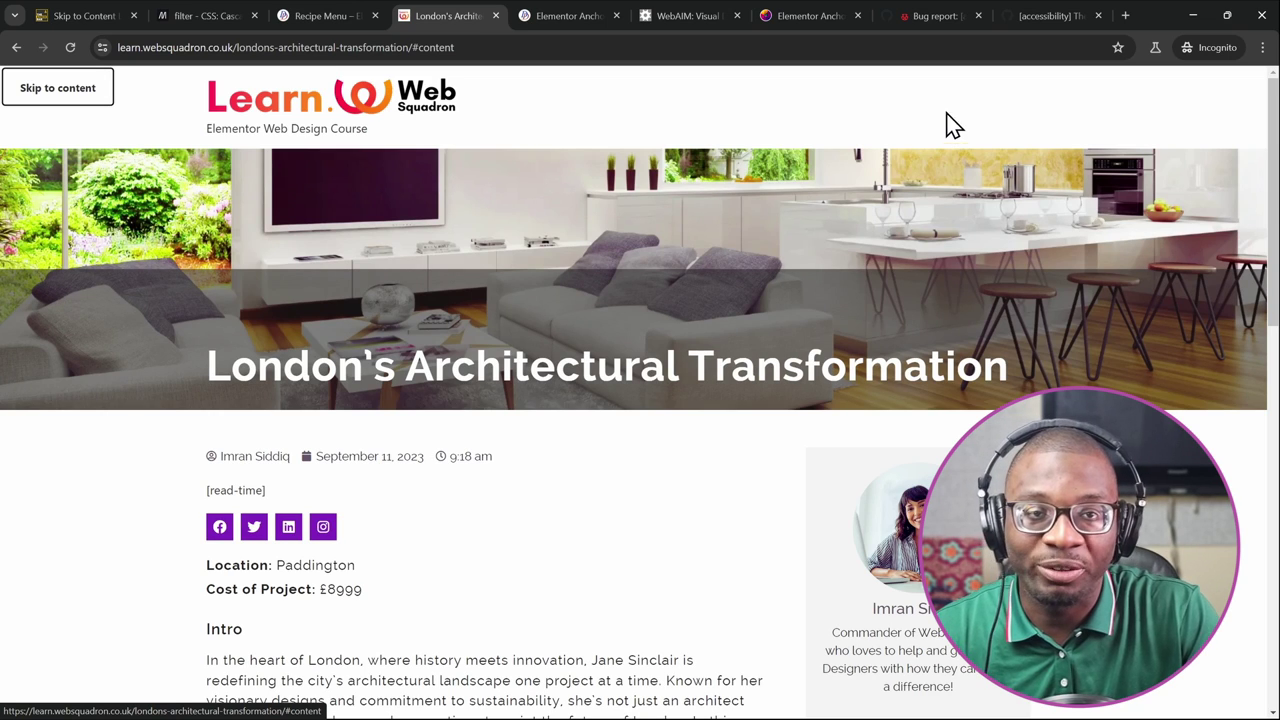
Step: Review the GitHub bug report on the missing main content tag, and return to the London's Architectural Transformation page's article
click(931, 12)
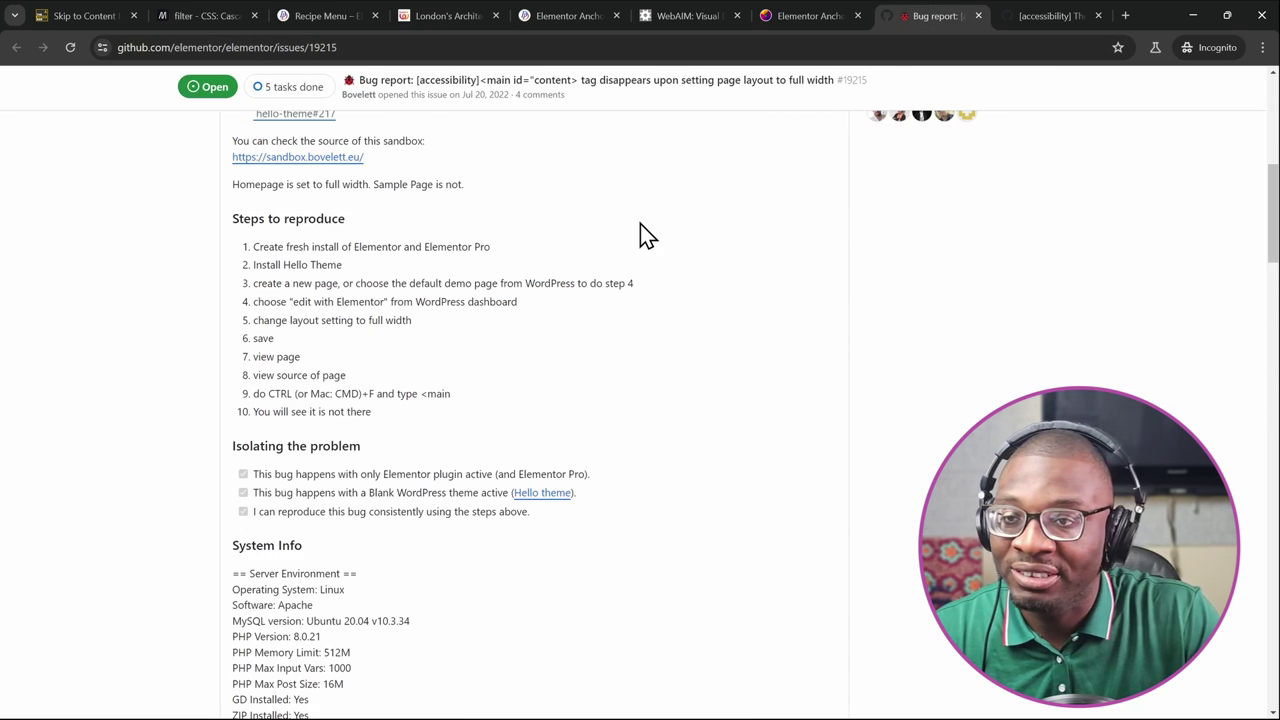
scroll(646, 234, up, 5)
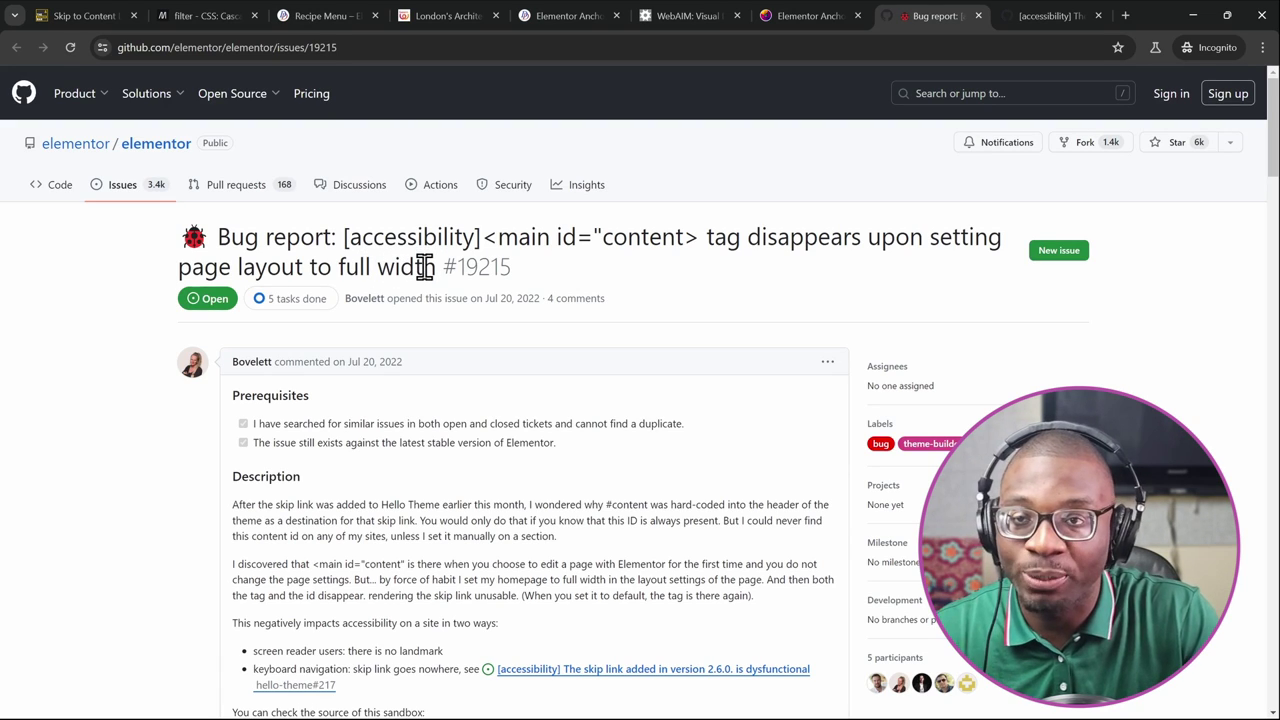
mouse_move(398, 22)
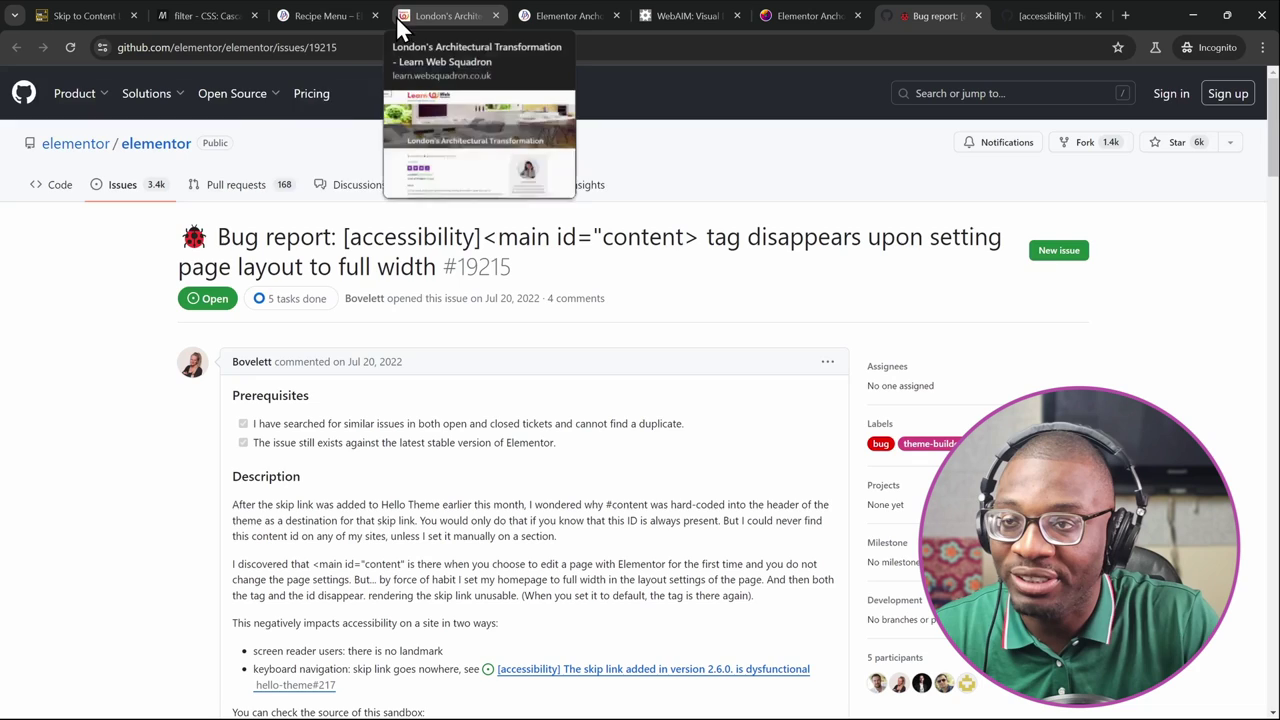
click(447, 18)
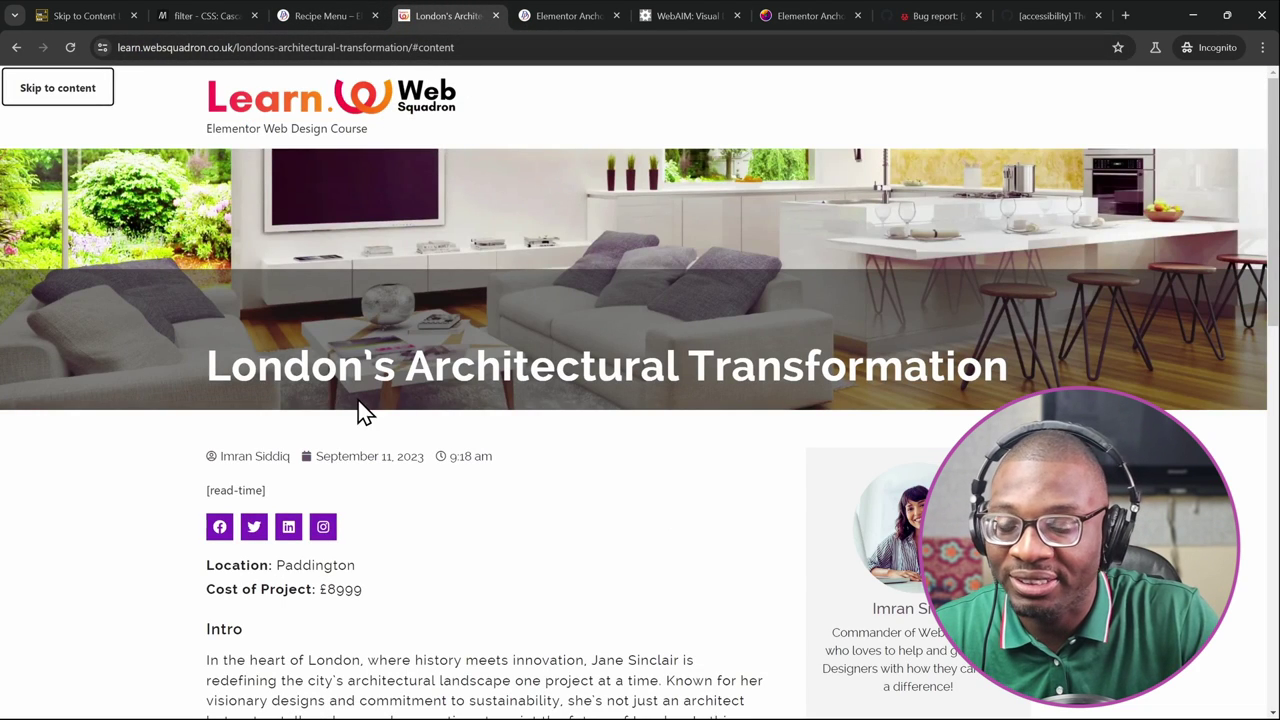
scroll(362, 408, down, 2)
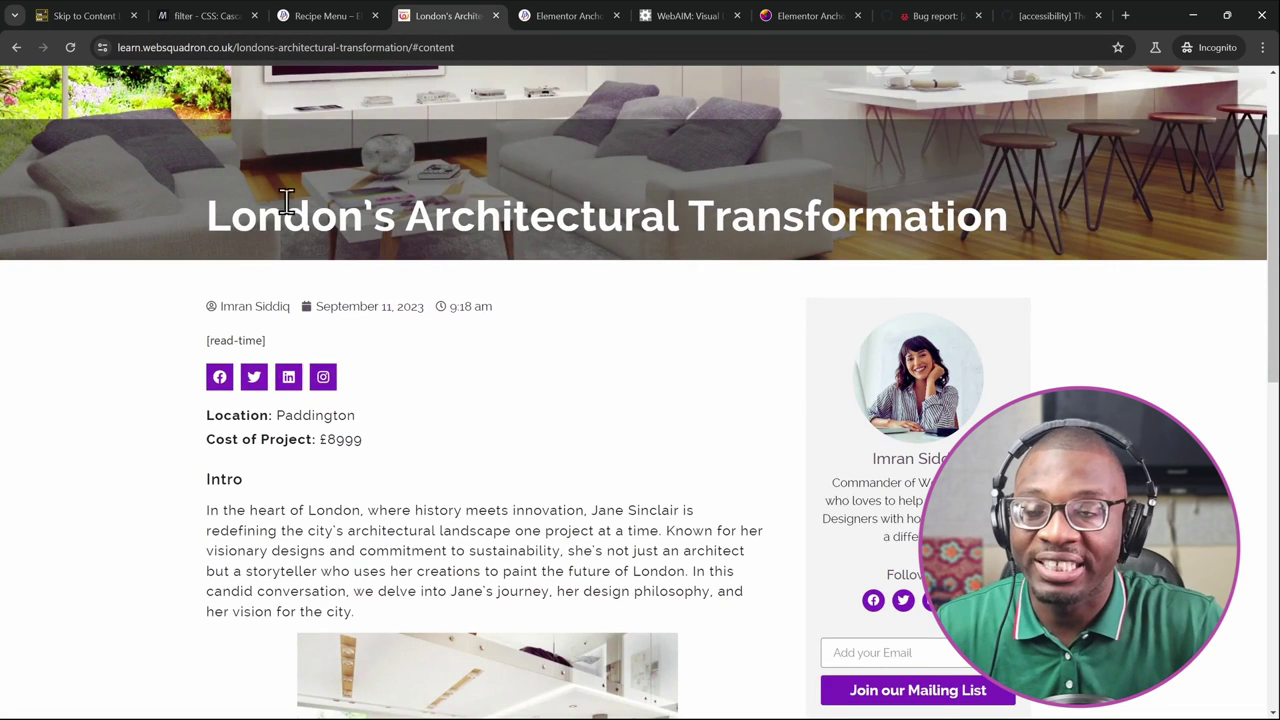
Step: Inspect the recipe menu page's HTML and examine the skip link and the main element with the content id
click(304, 12)
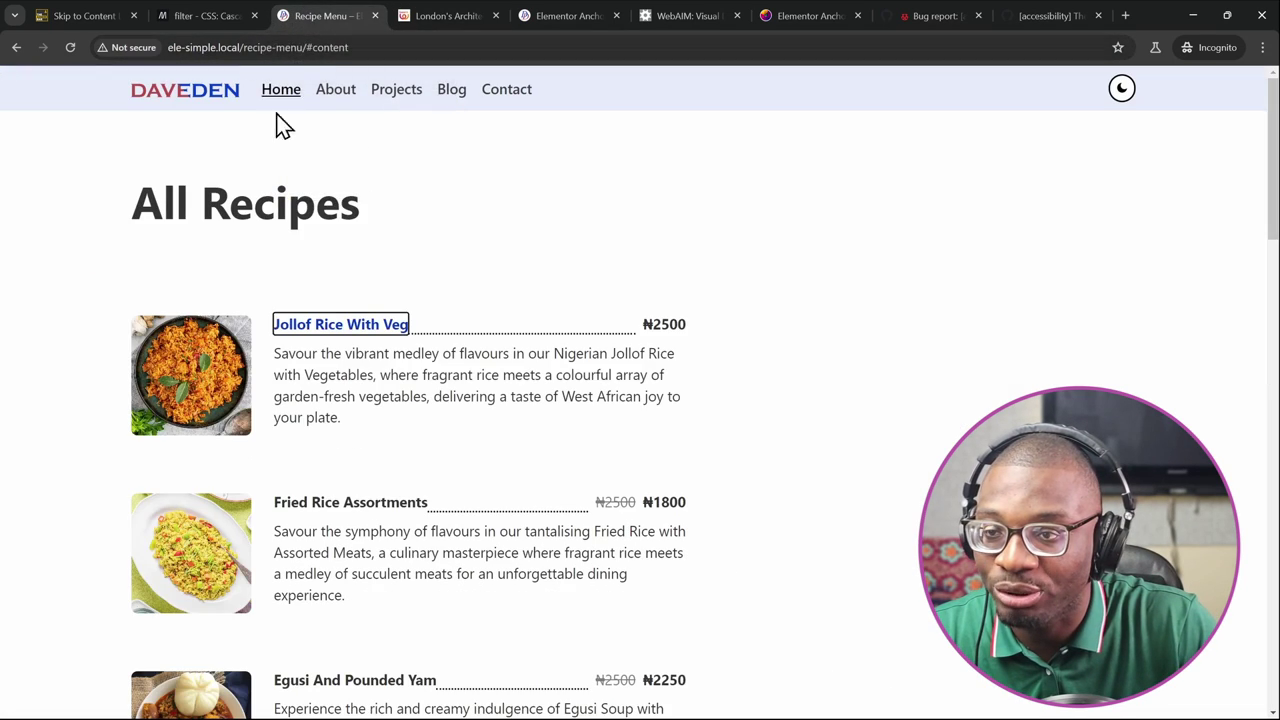
right_click(103, 200)
click(158, 496)
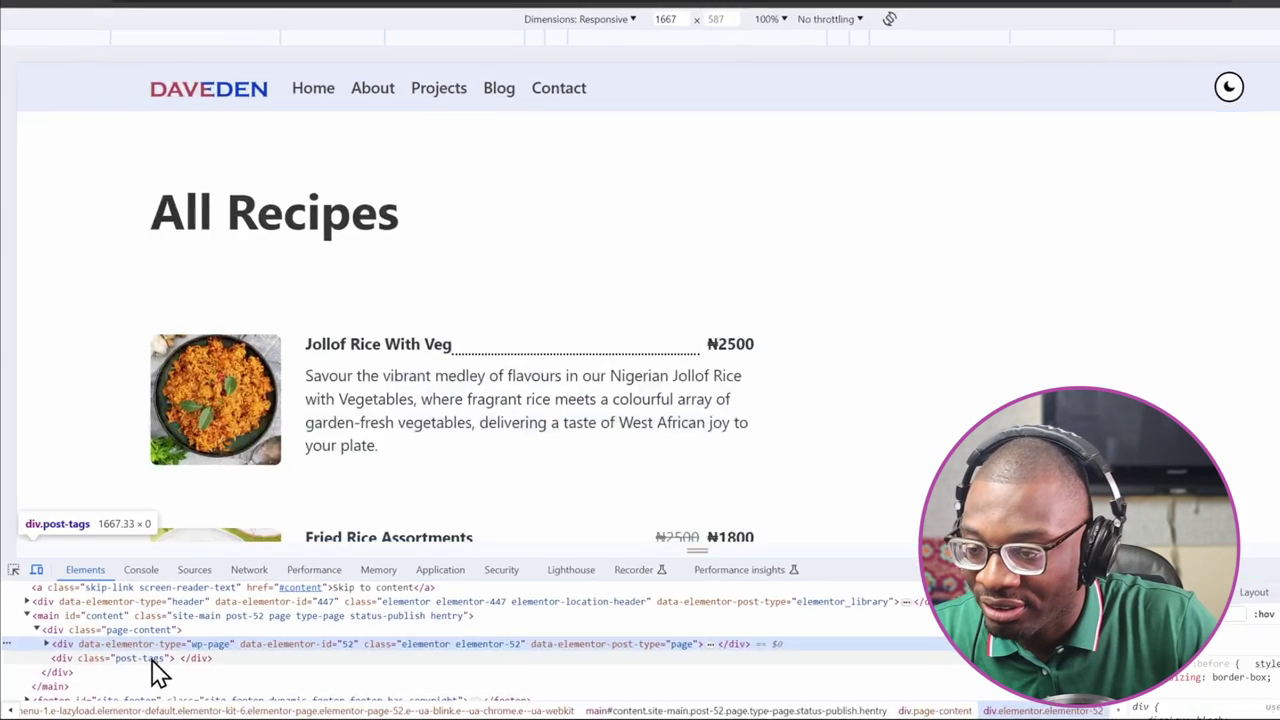
scroll(157, 672, up, 1)
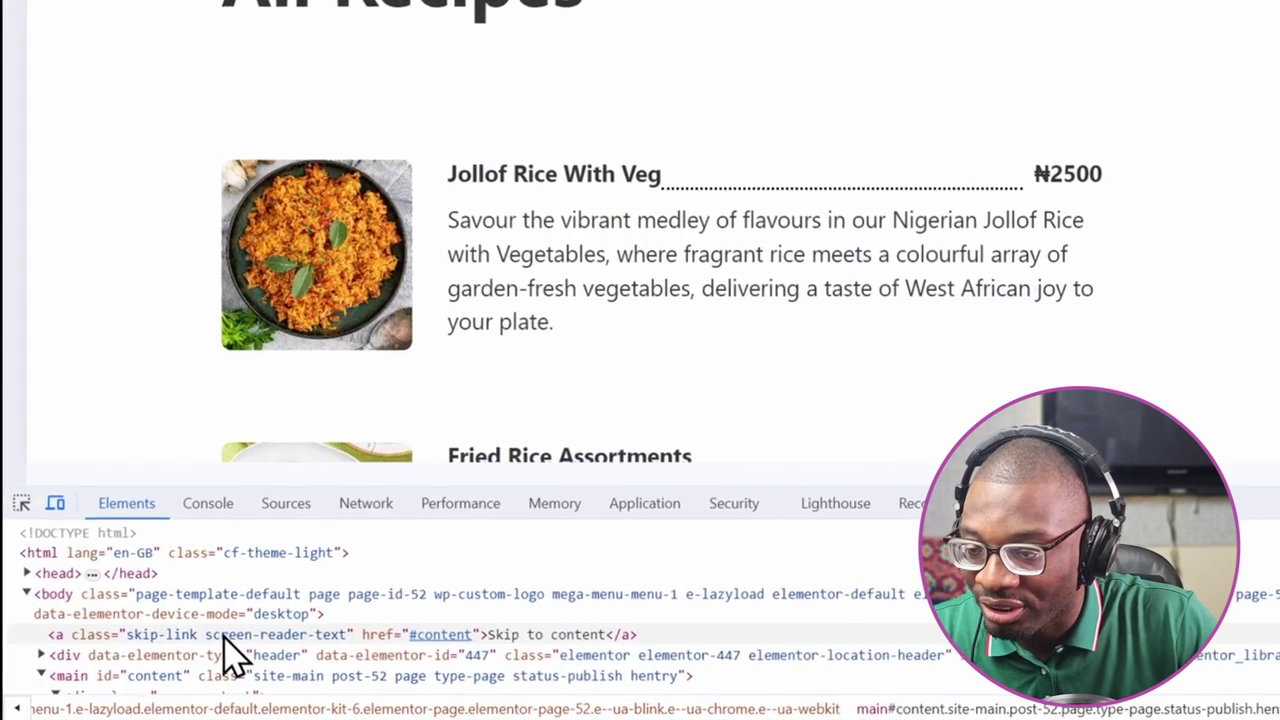
scroll(158, 674, down, 1)
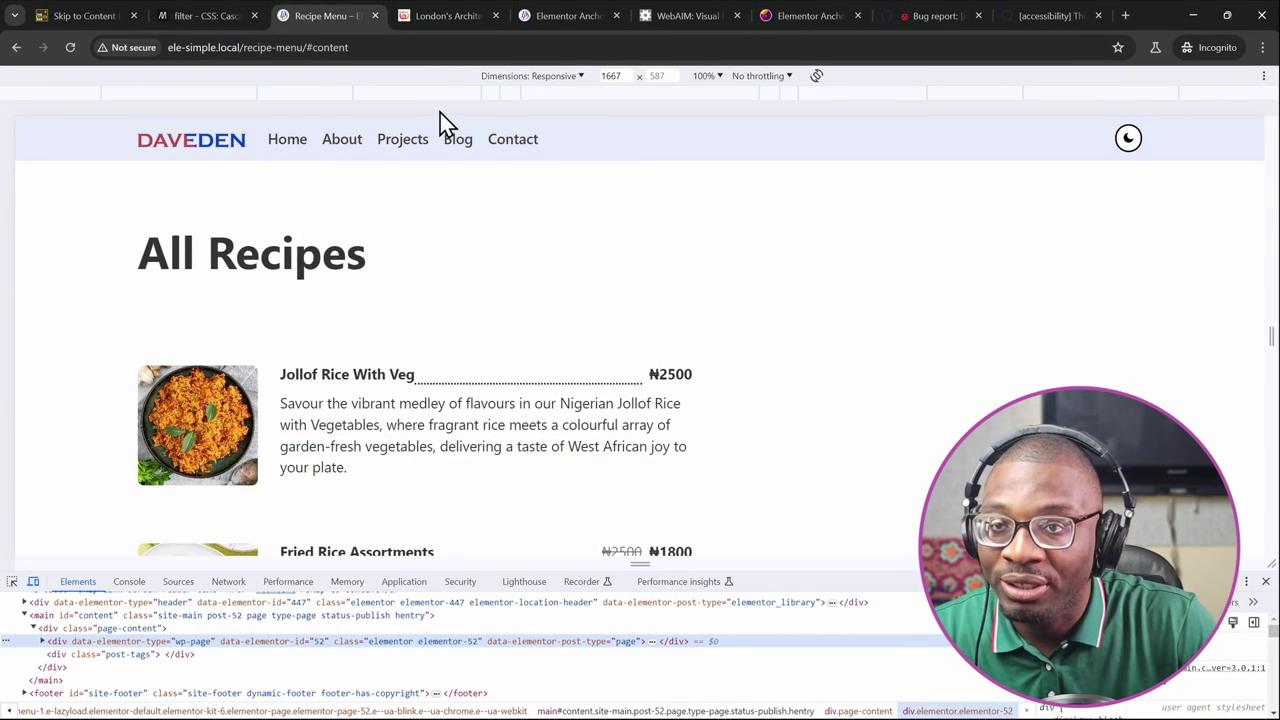
Step: Inspect the London's Architectural Transformation page's HTML to examine the wrapper around its content
click(427, 12)
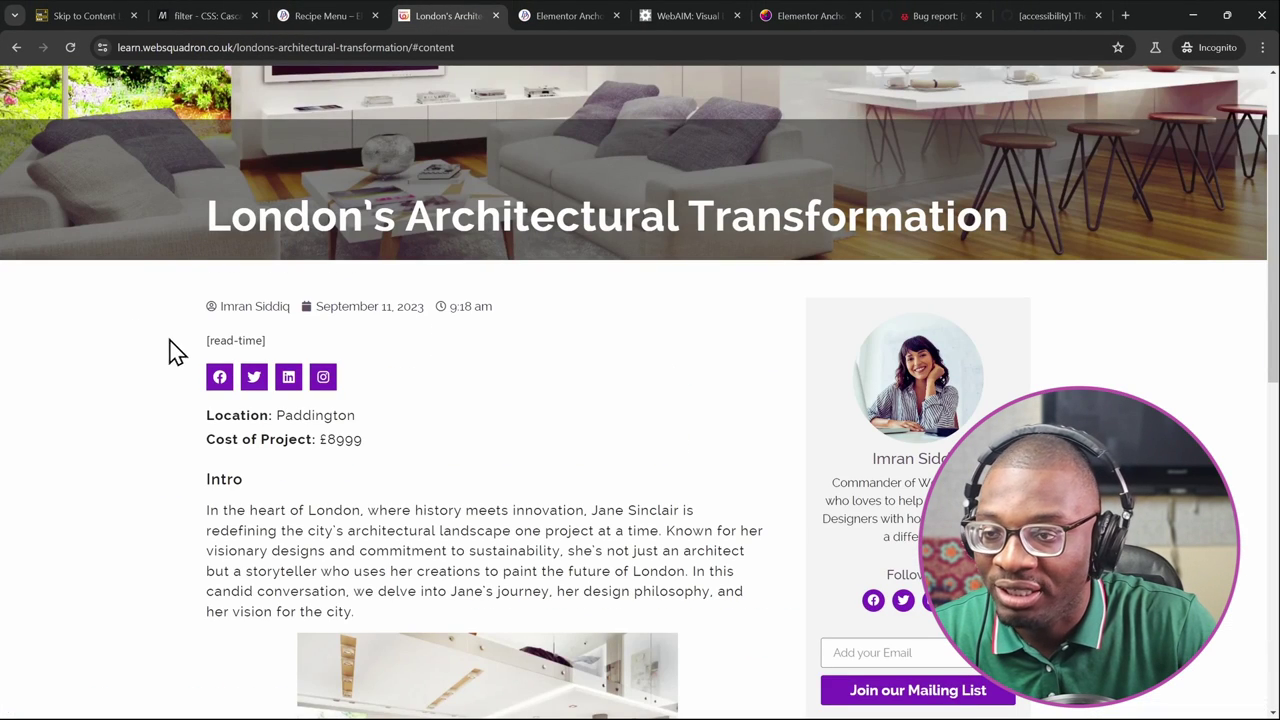
right_click(174, 212)
click(240, 511)
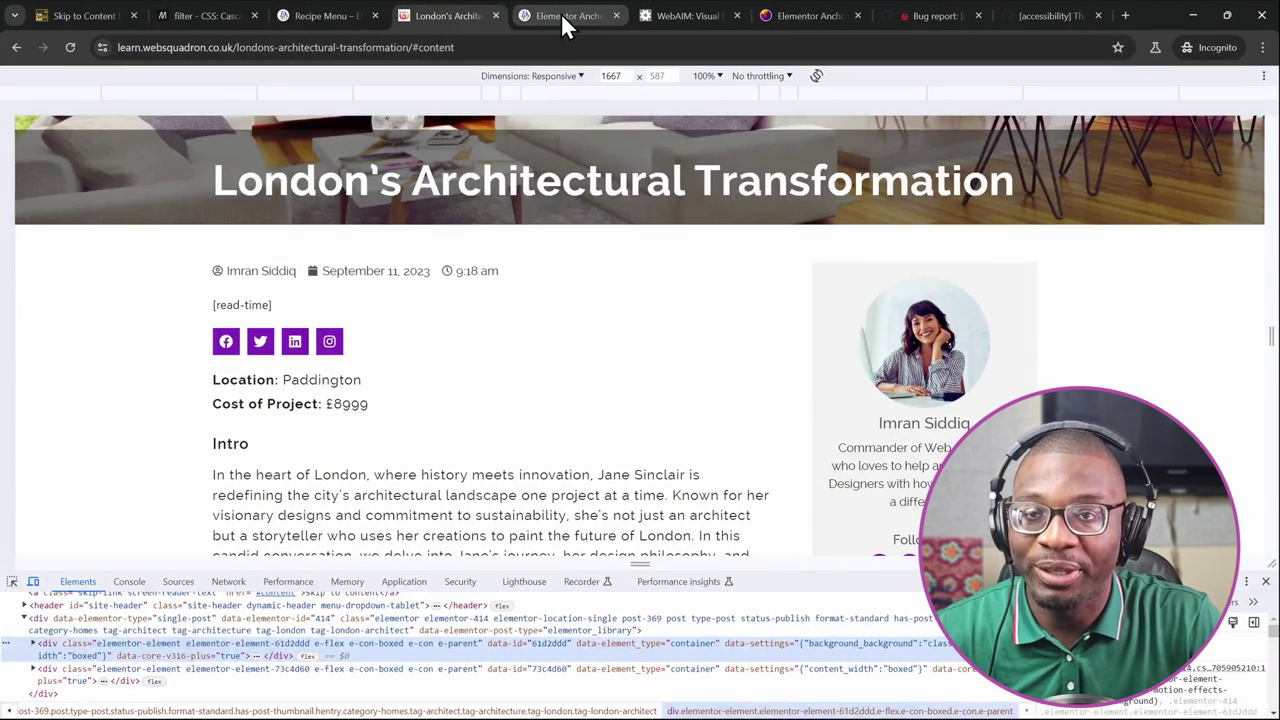
Step: Switch to the Elementor Anchor Links article and move keyboard focus to its "Skip to content" link
click(561, 15)
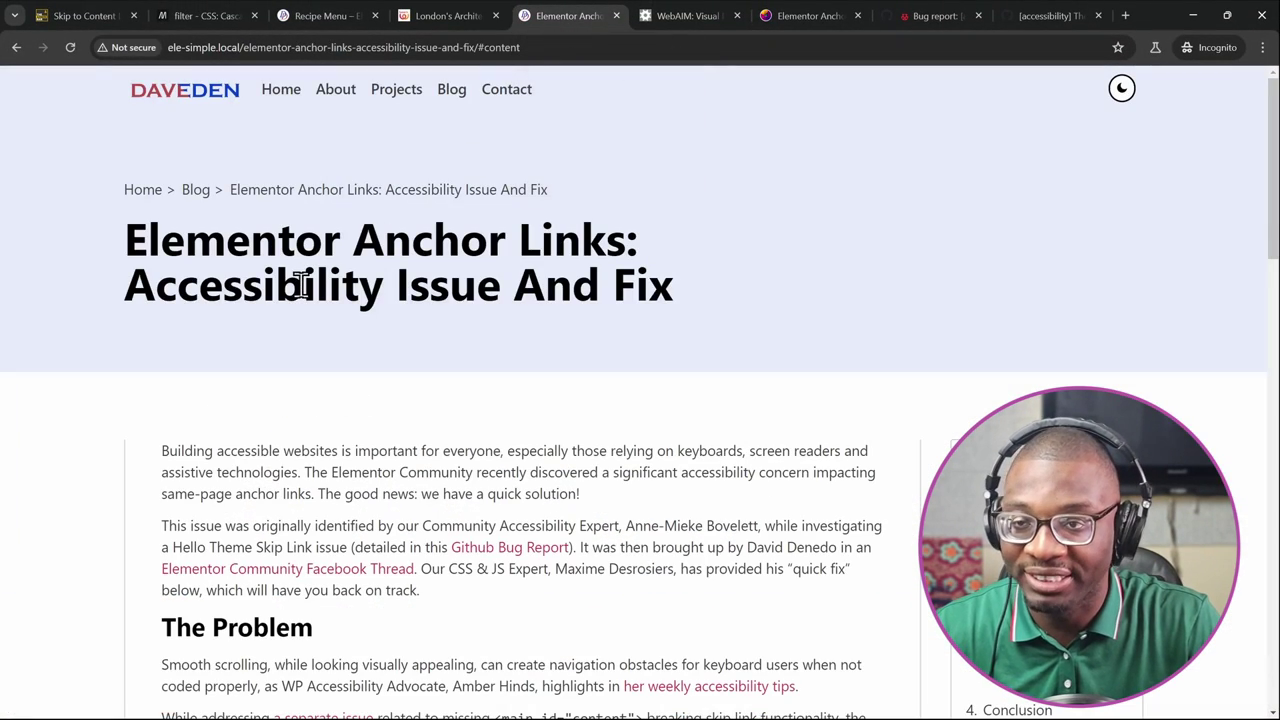
key(Tab)
key(Tab)
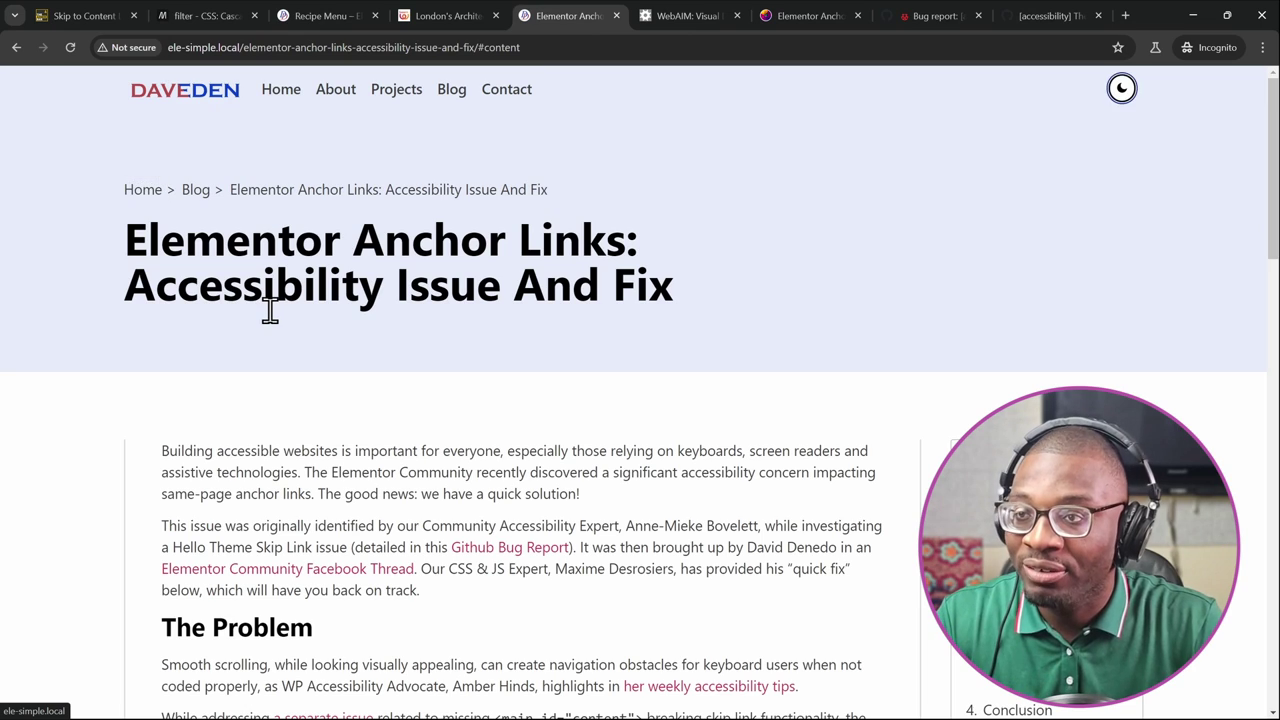
key(shift+Tab)
key(shift+Tab)
key(shift+Tab)
key(ctrl+l)
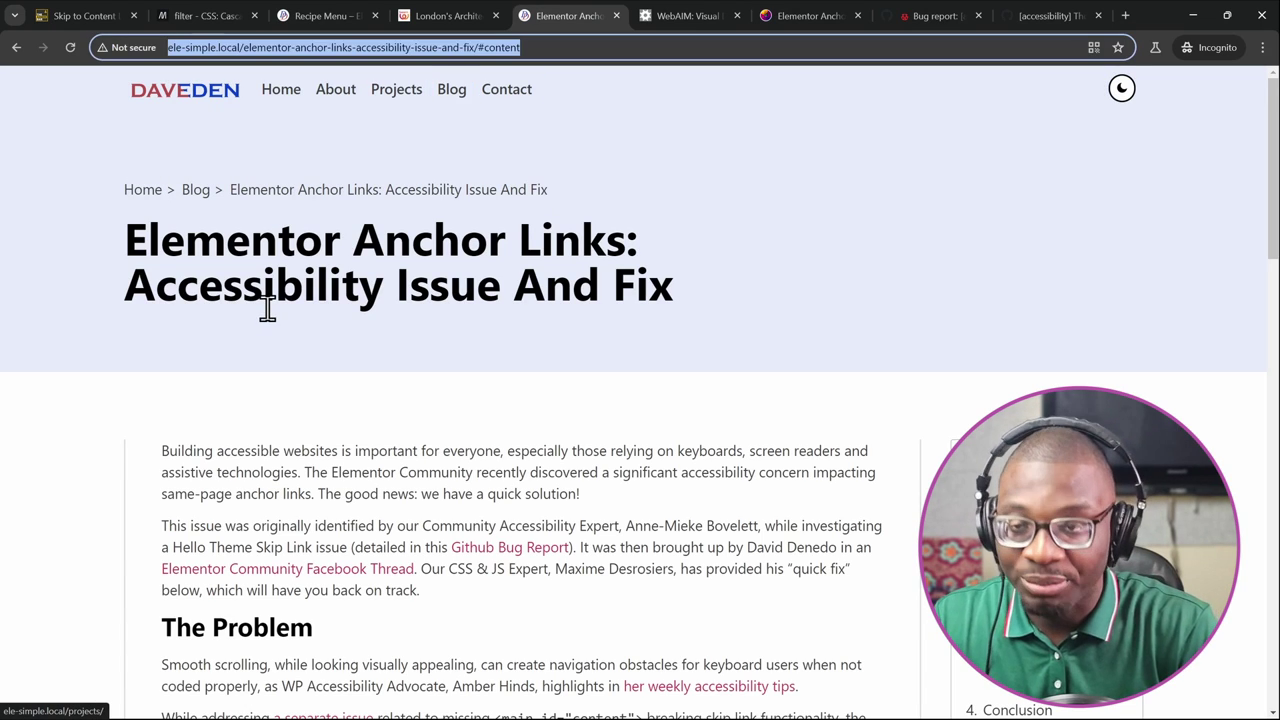
key(Tab)
key(Tab)
key(Tab)
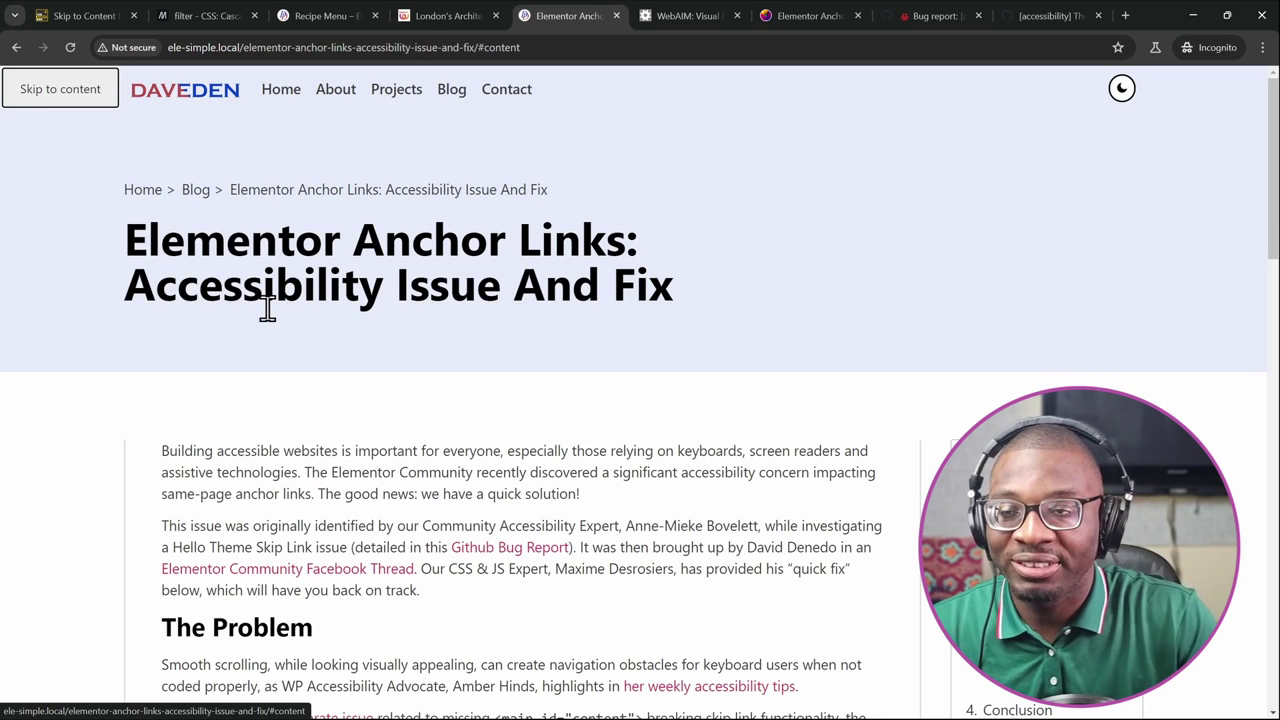
Step: Inspect the header area of the Elementor Anchor Links article to examine the HTML around its skip link
click(120, 171)
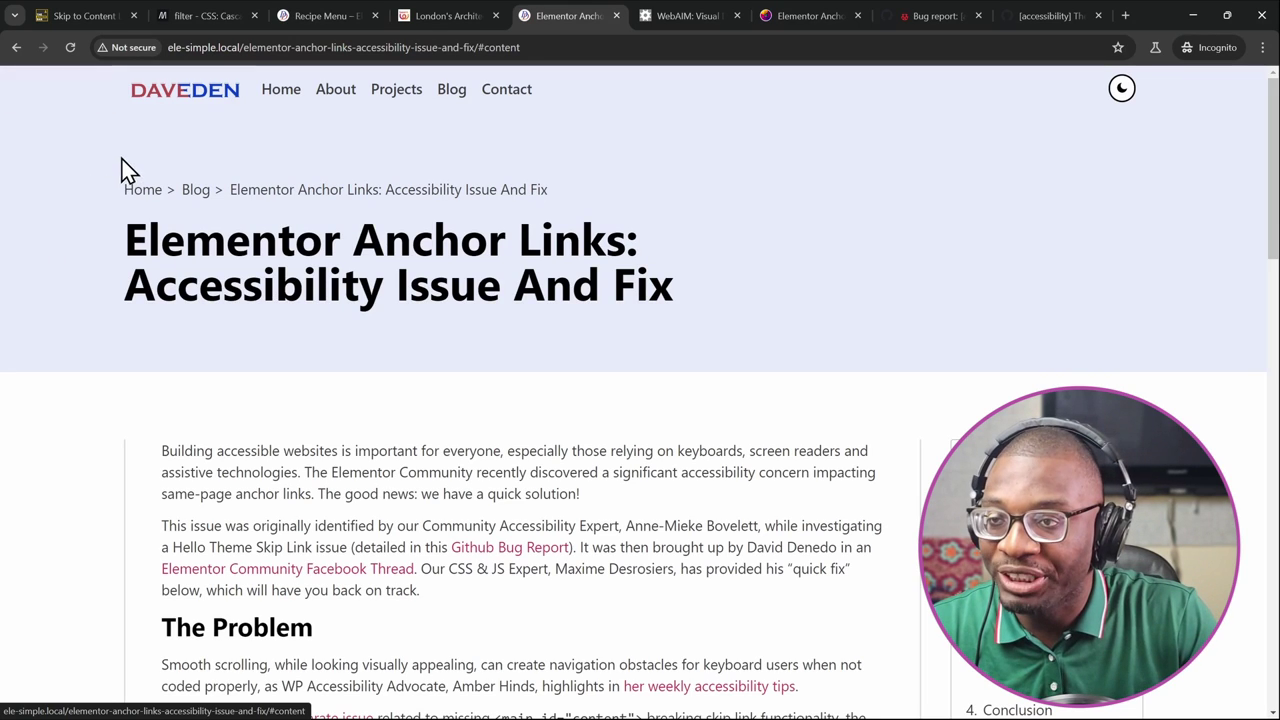
right_click(70, 104)
click(143, 397)
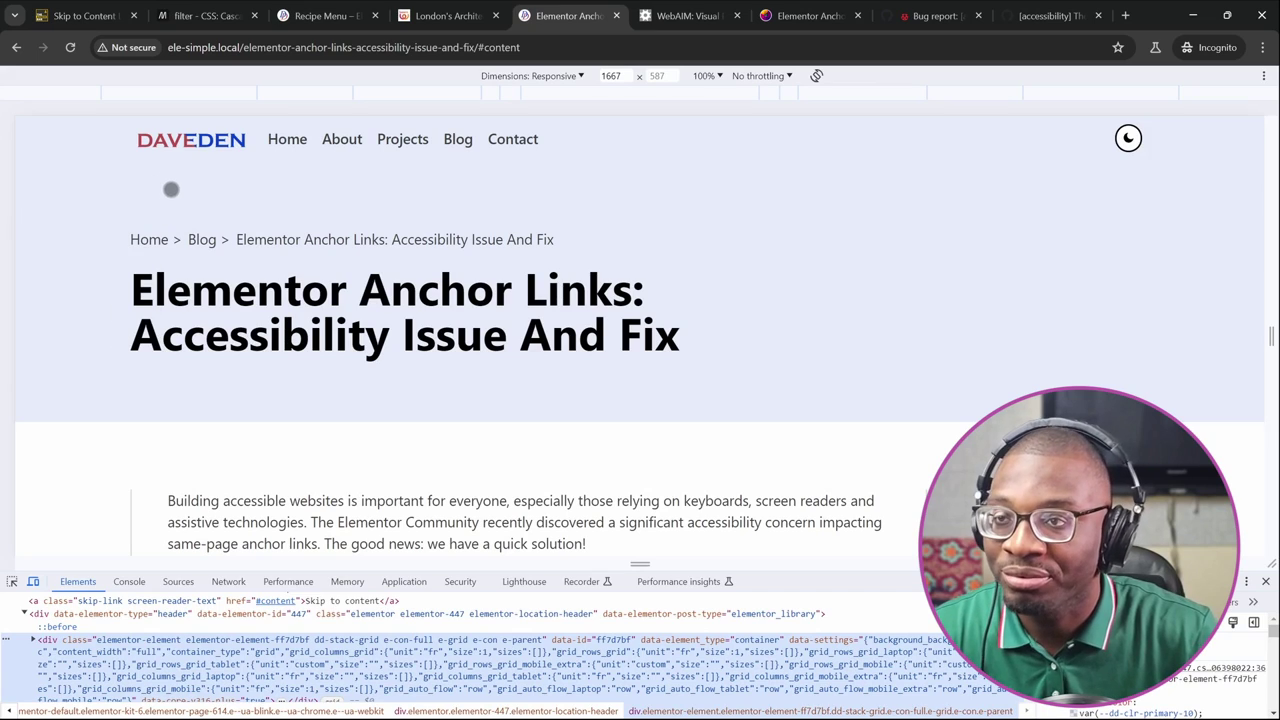
Step: Inspect the MDN filter page's top navigation and select its header element in the HTML
click(186, 14)
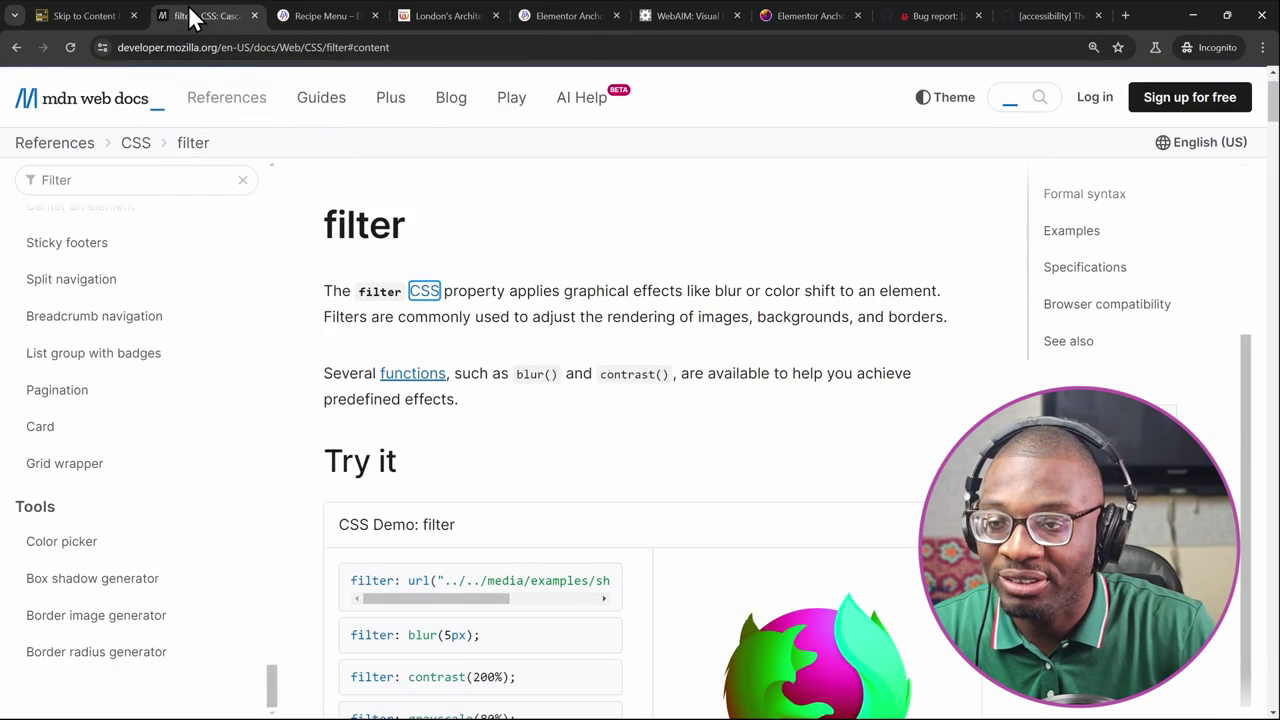
right_click(650, 100)
click(714, 417)
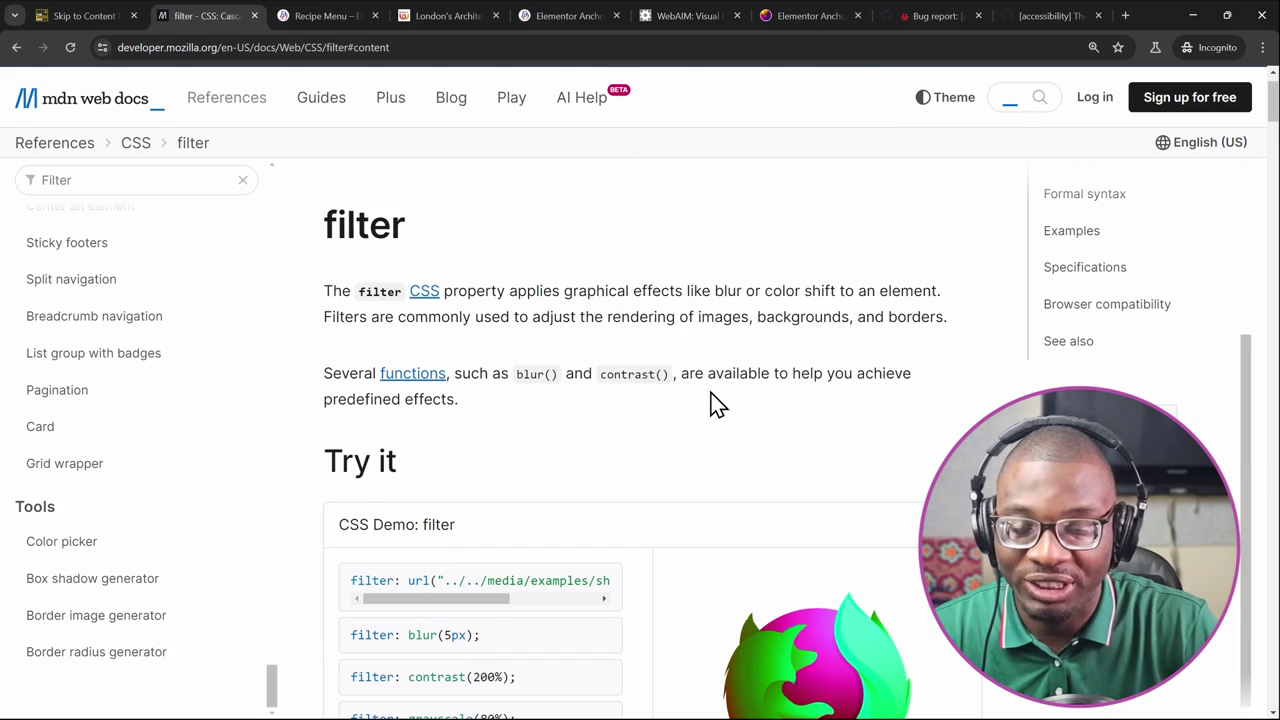
scroll(186, 690, up, 3)
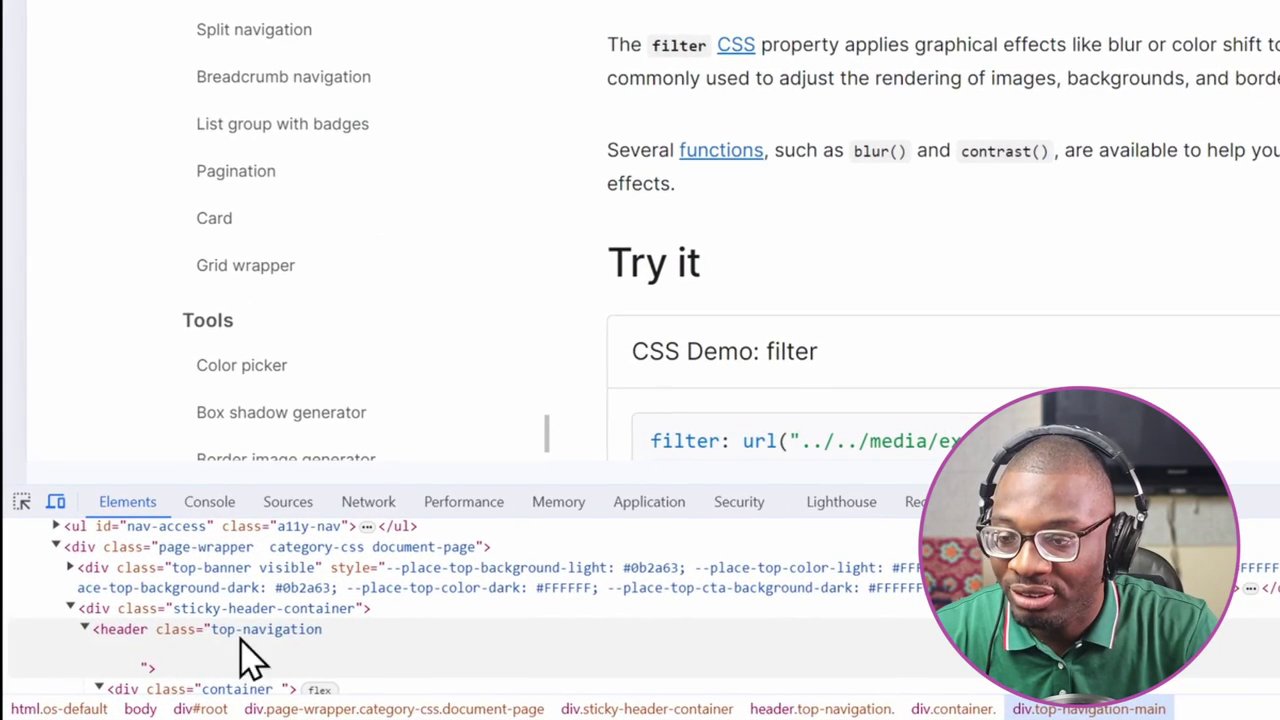
click(60, 667)
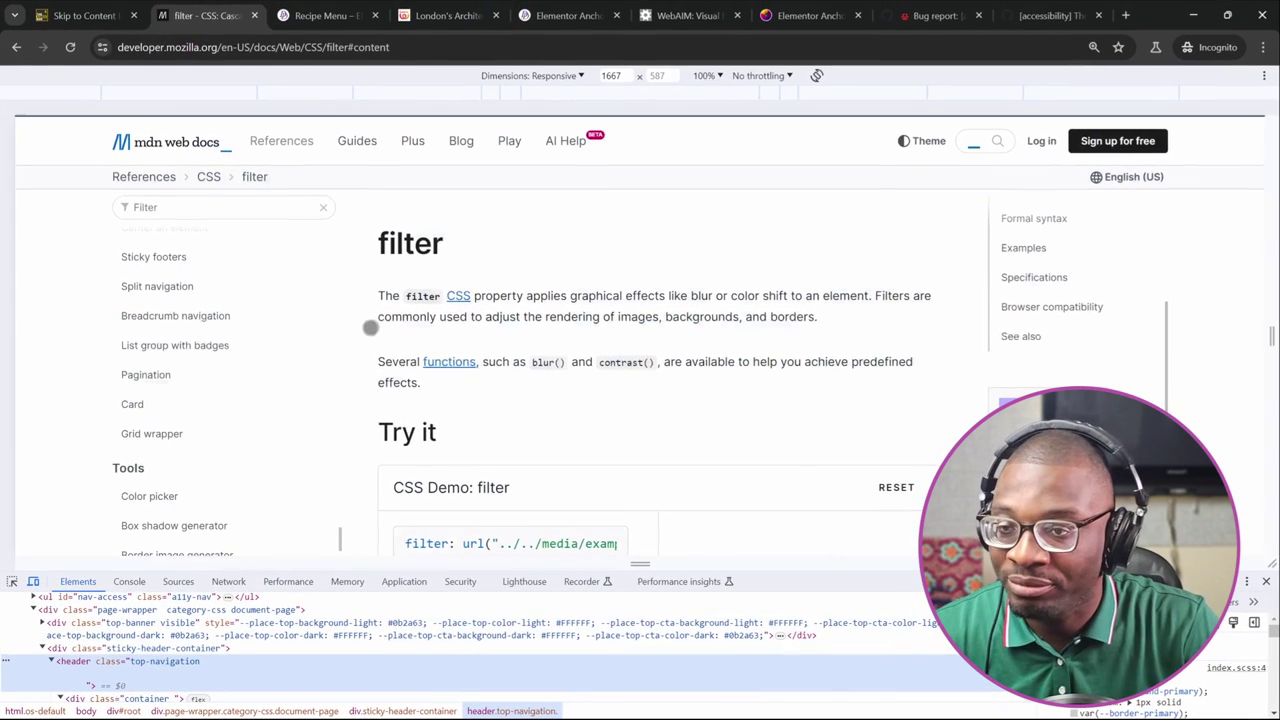
Step: Inspect the MDN page's sidebar to examine its aside and main-wrapper elements, and inspect the "filter" heading inside the main element
right_click(307, 29)
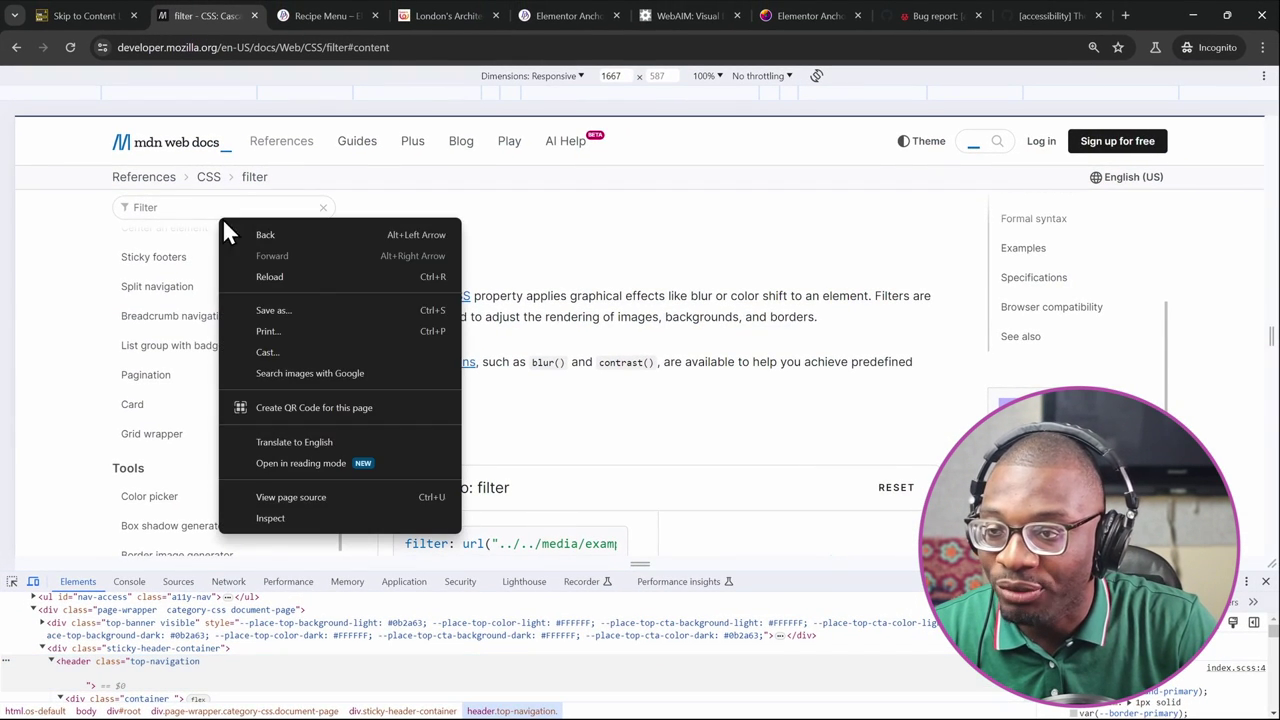
click(272, 518)
scroll(137, 675, up, 2)
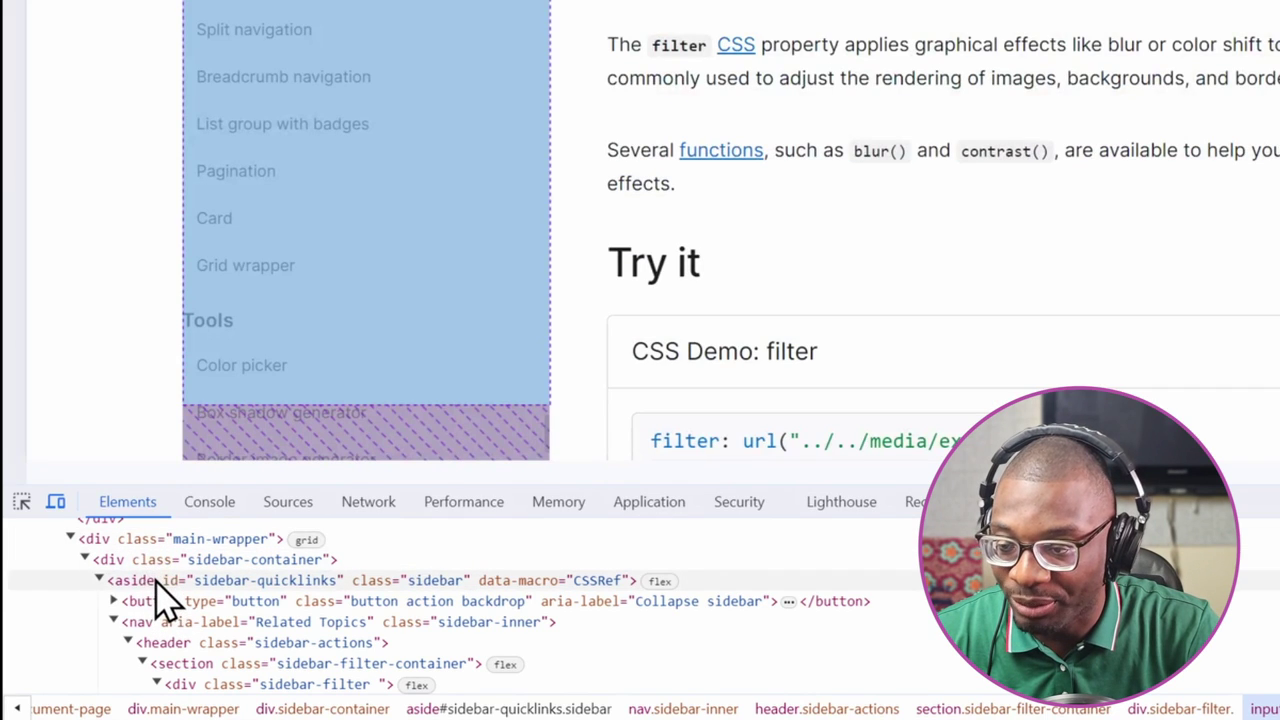
scroll(160, 600, up, 3)
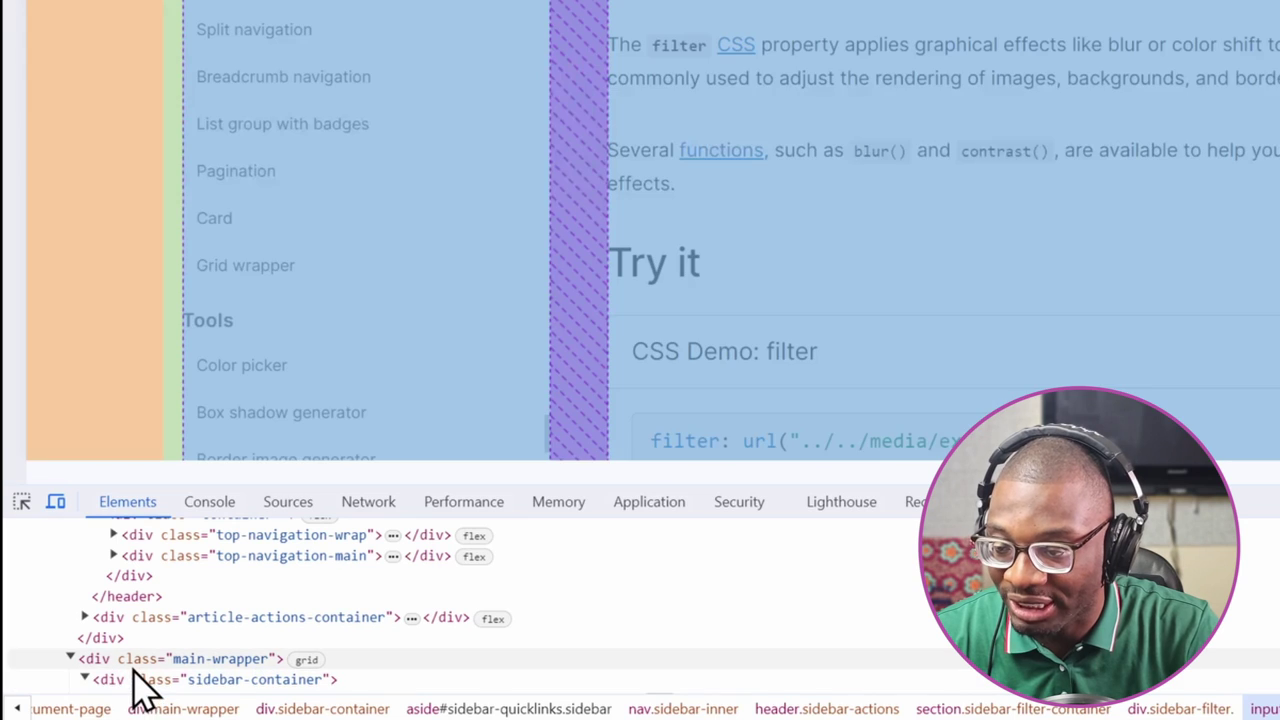
scroll(134, 680, down, 3)
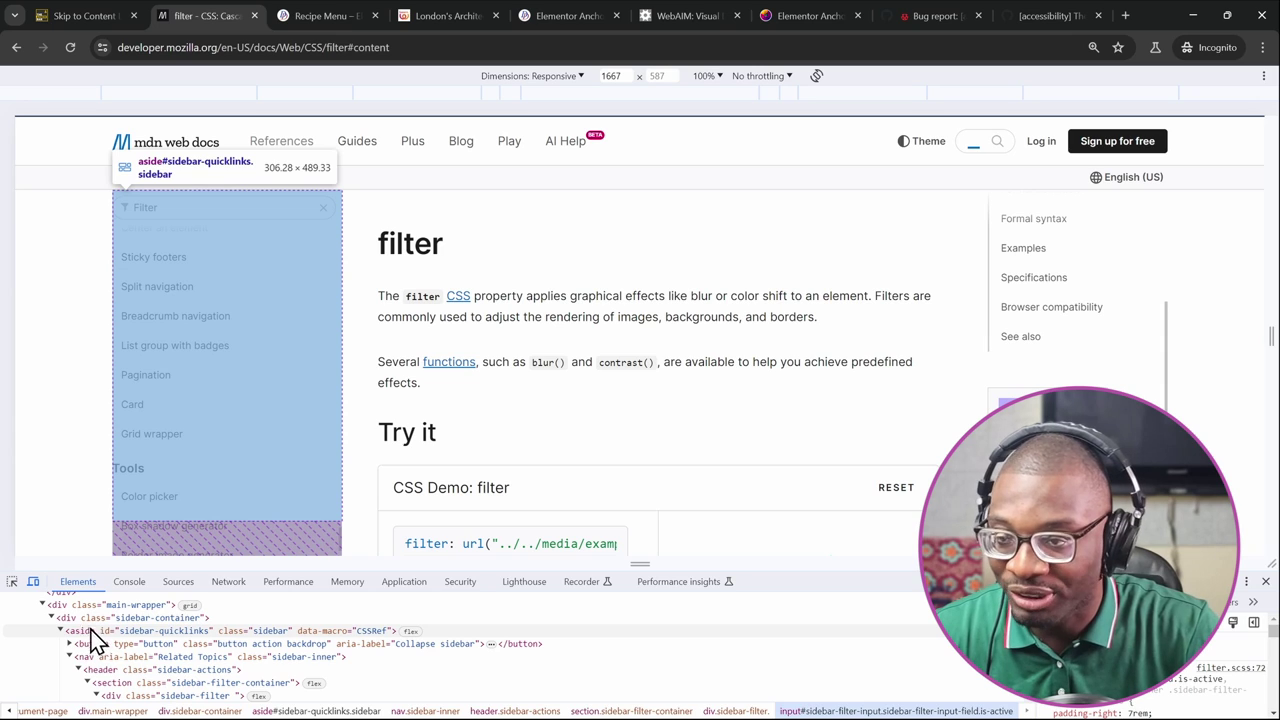
right_click(464, 243)
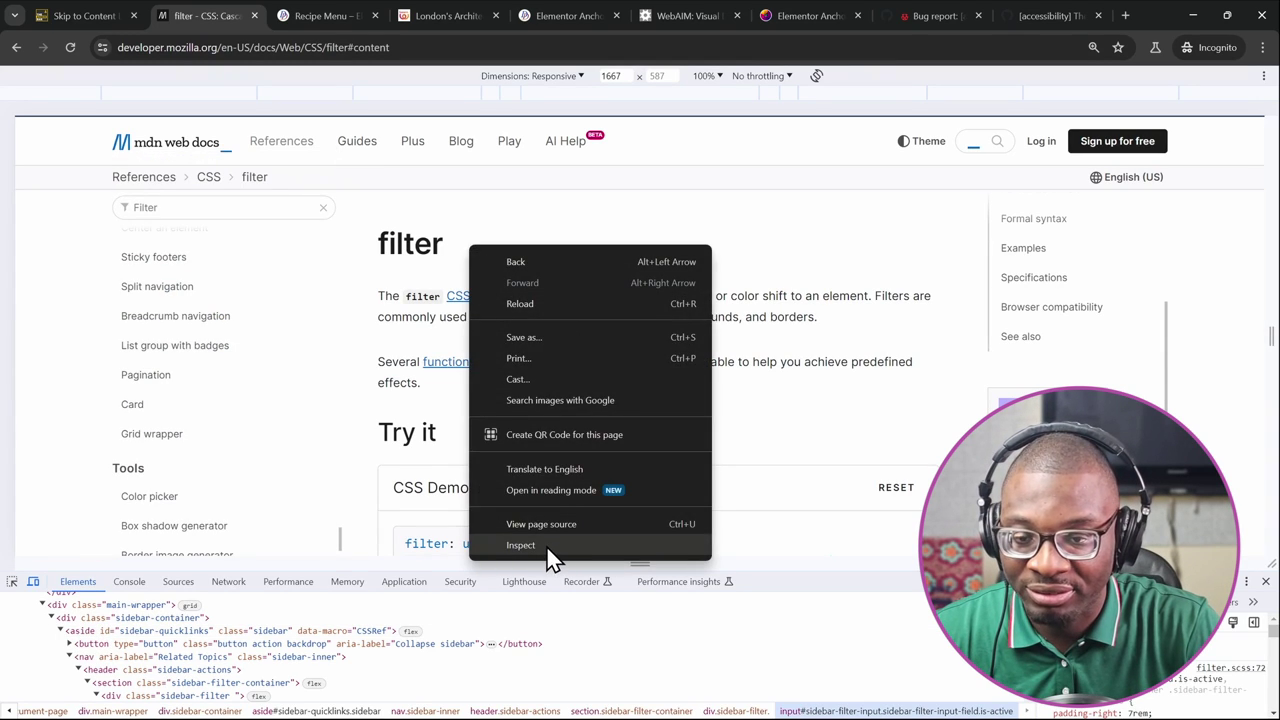
click(548, 550)
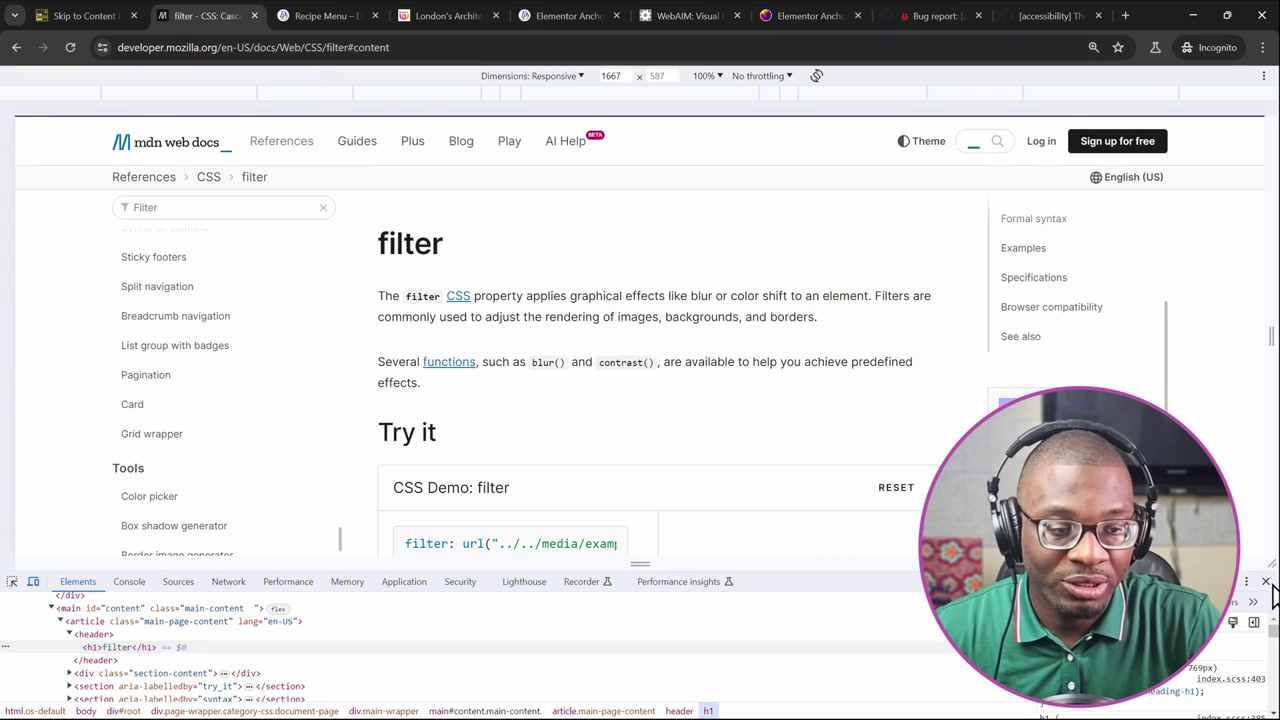
Step: Close the developer tools and open the "visibility" property page from the MDN sidebar list
click(1268, 586)
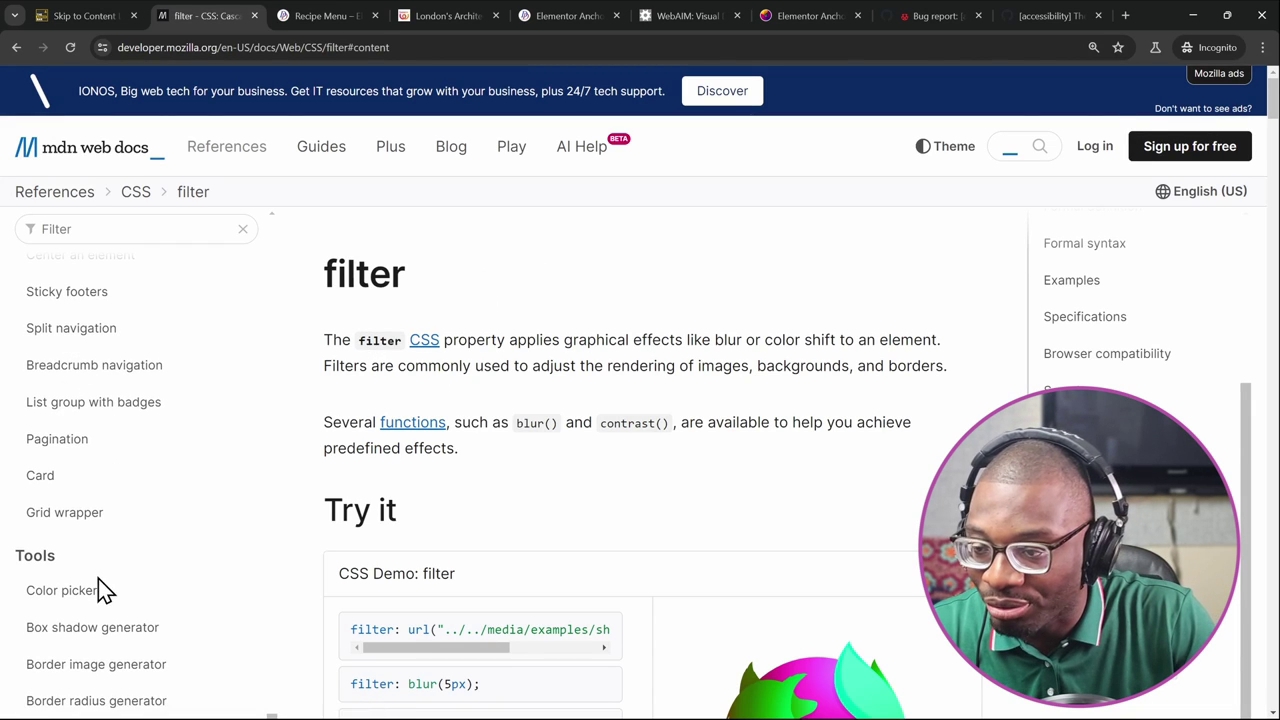
scroll(98, 590, down, 15)
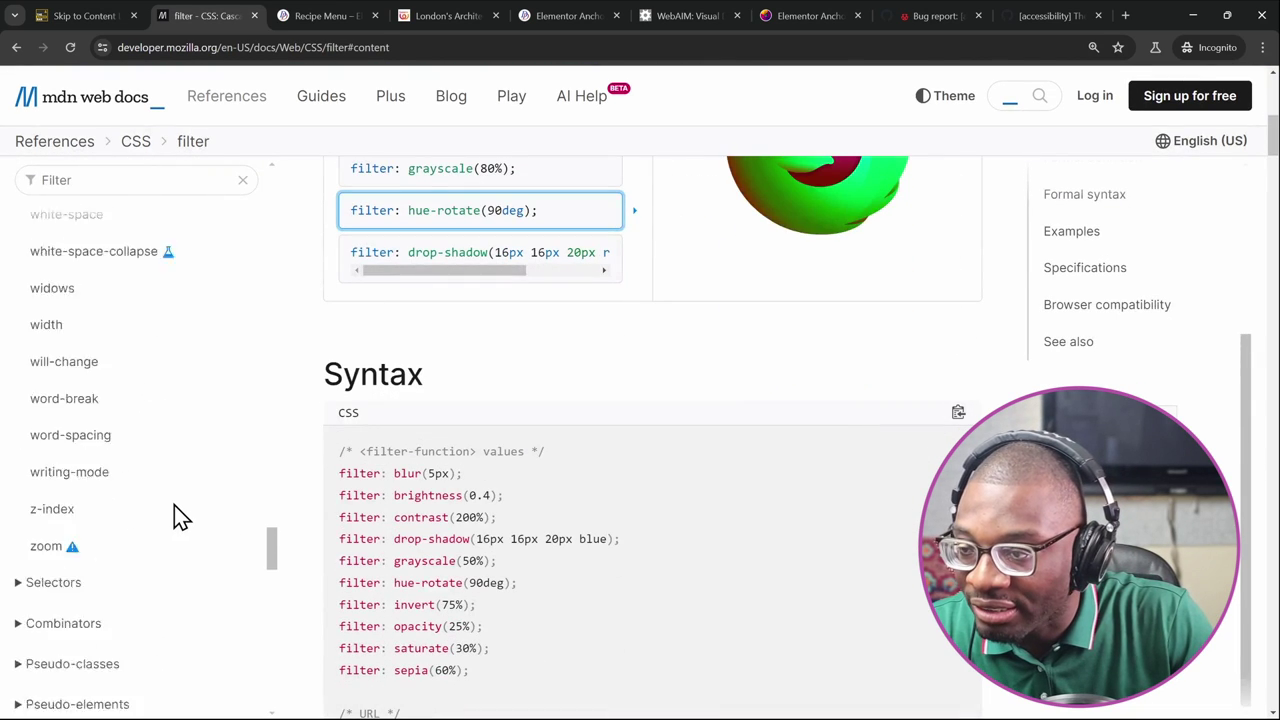
scroll(100, 430, up, 2)
click(55, 320)
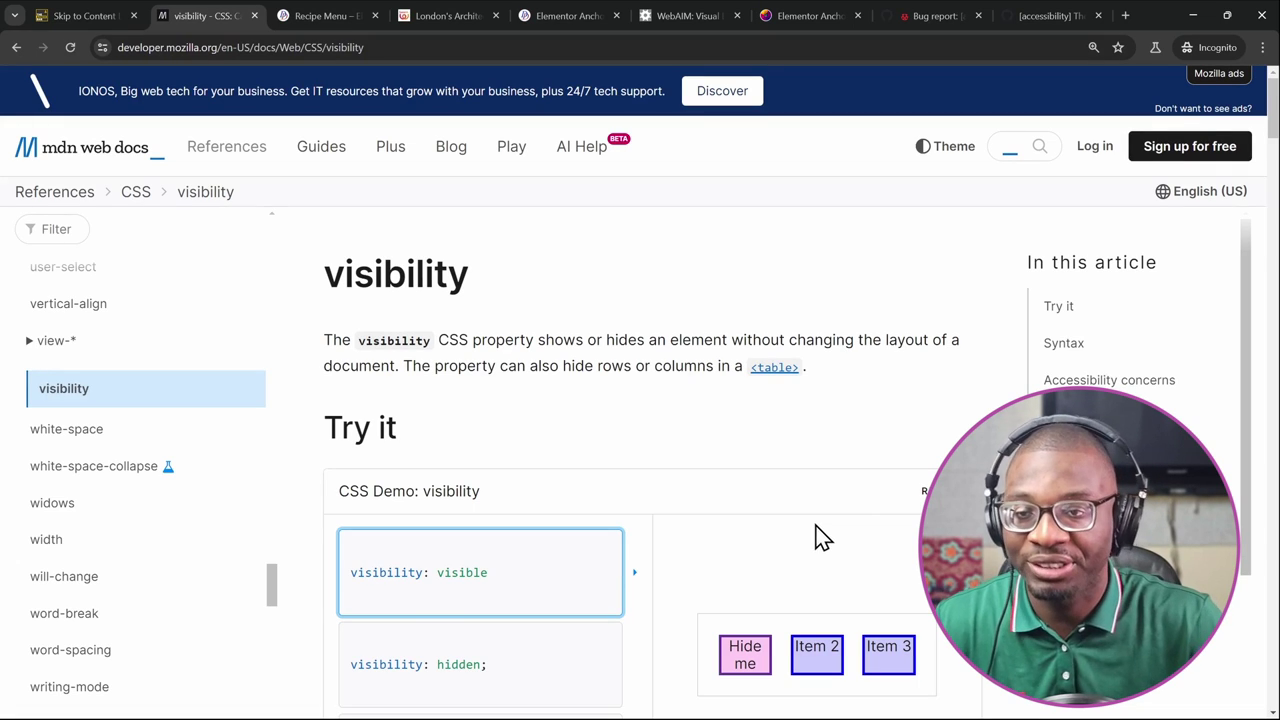
Step: Examine the MDN visibility article's content down to the page footer
scroll(640, 335, down, 5)
scroll(640, 343, down, 10)
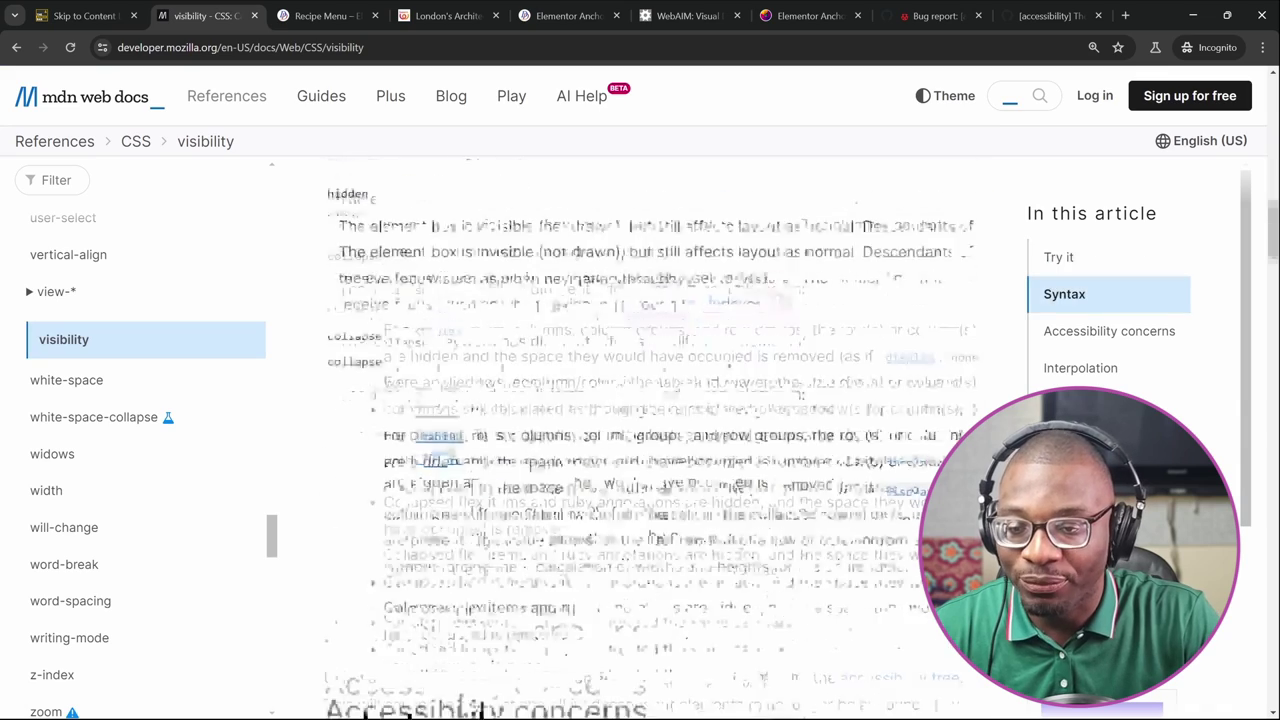
scroll(325, 690, down, 15)
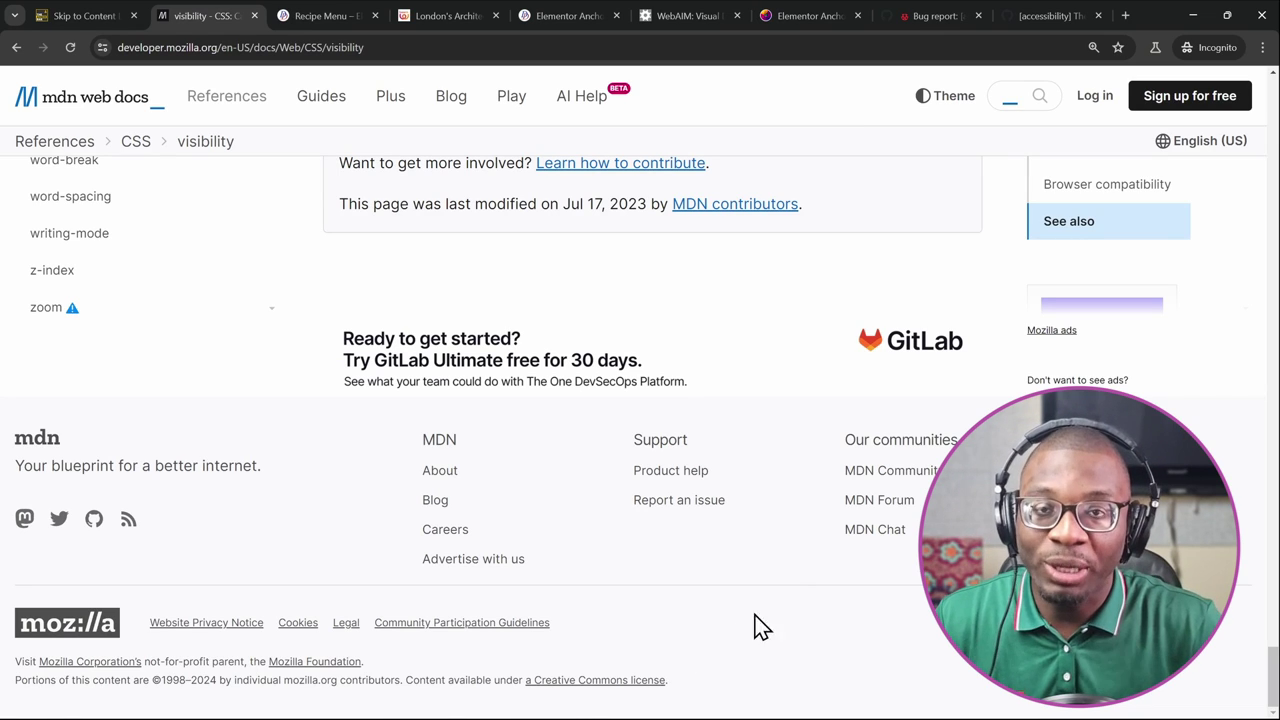
scroll(786, 606, up, 10)
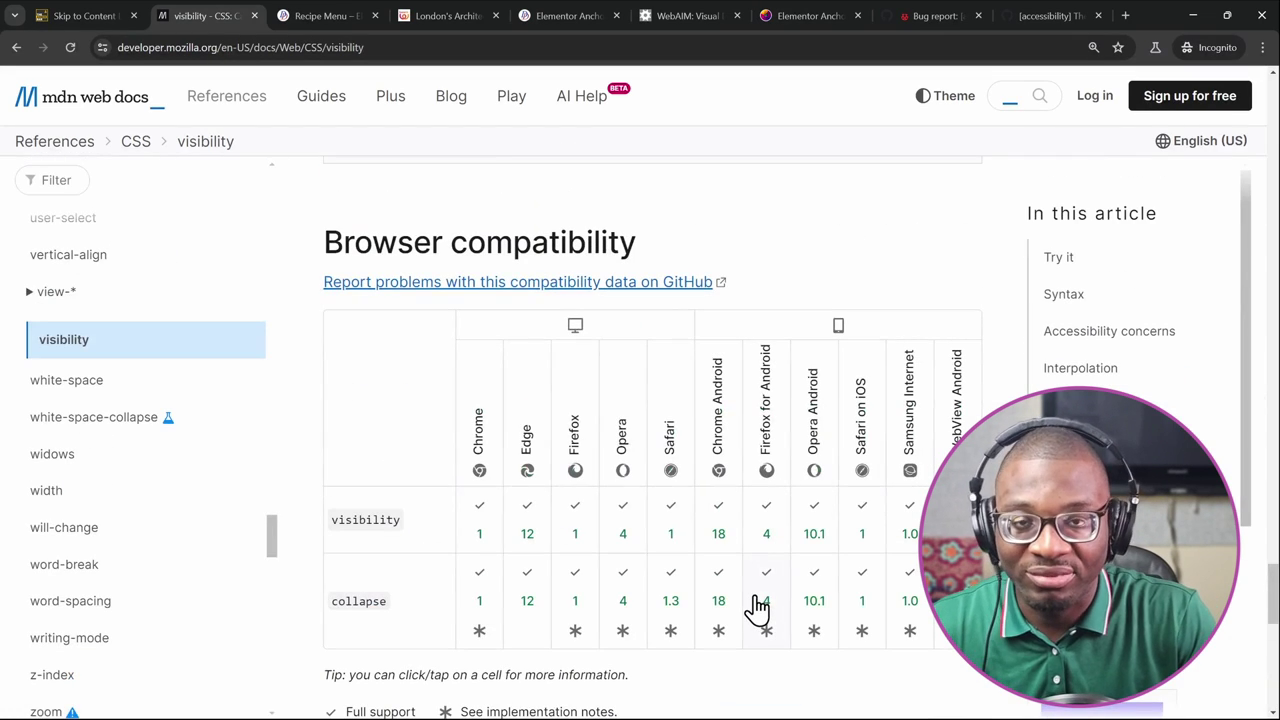
scroll(755, 480, up, 8)
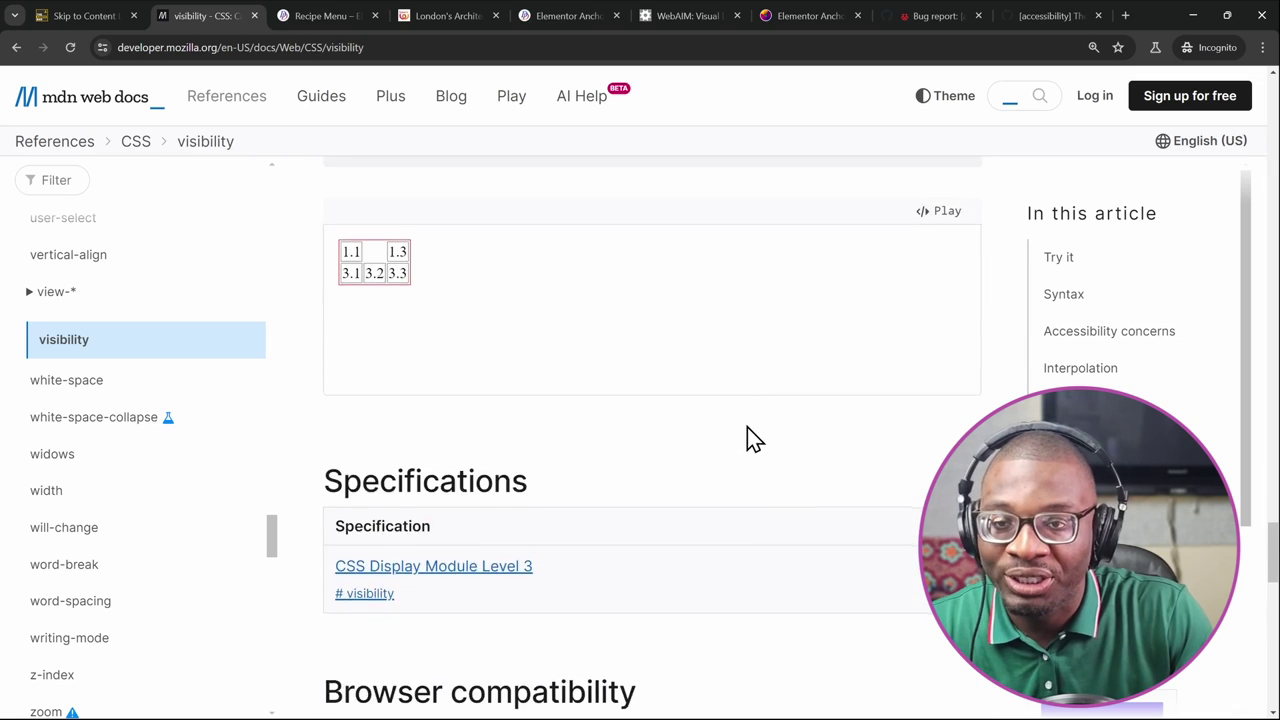
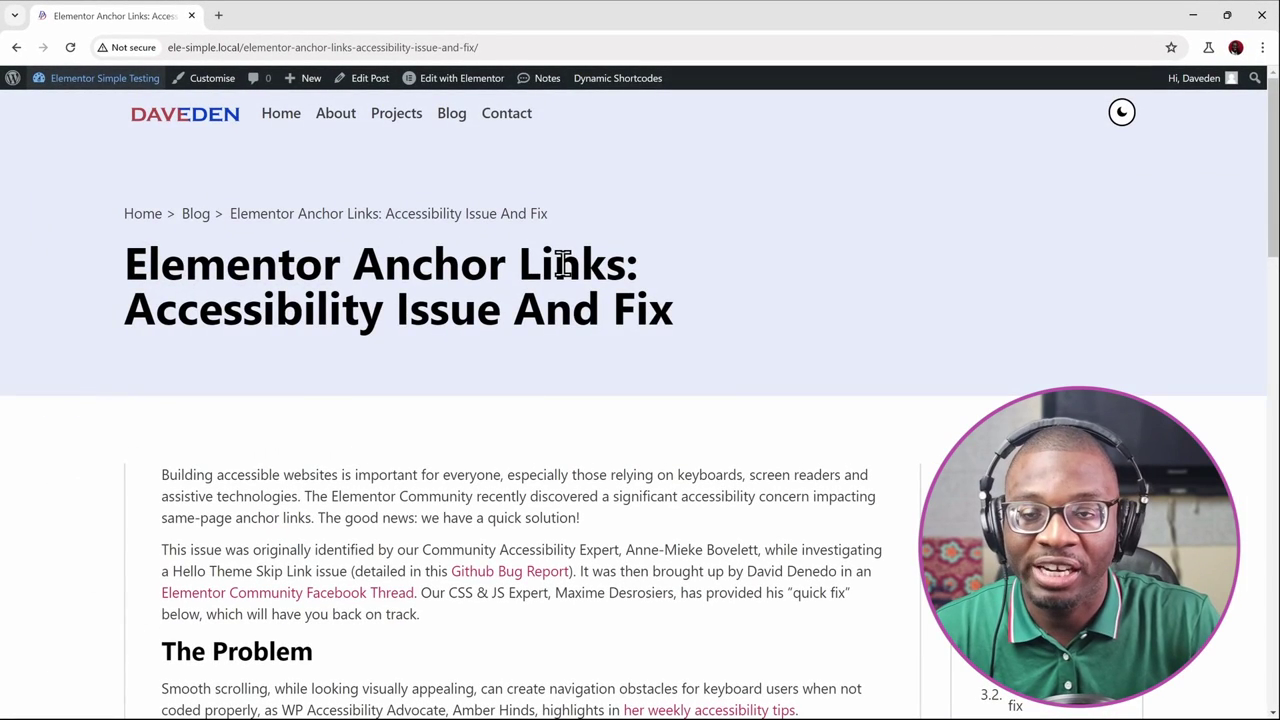
Step: Switch to the local Elementor Anchor Links post and open its Josh Header template in the Elementor editor
mouse_move(440, 80)
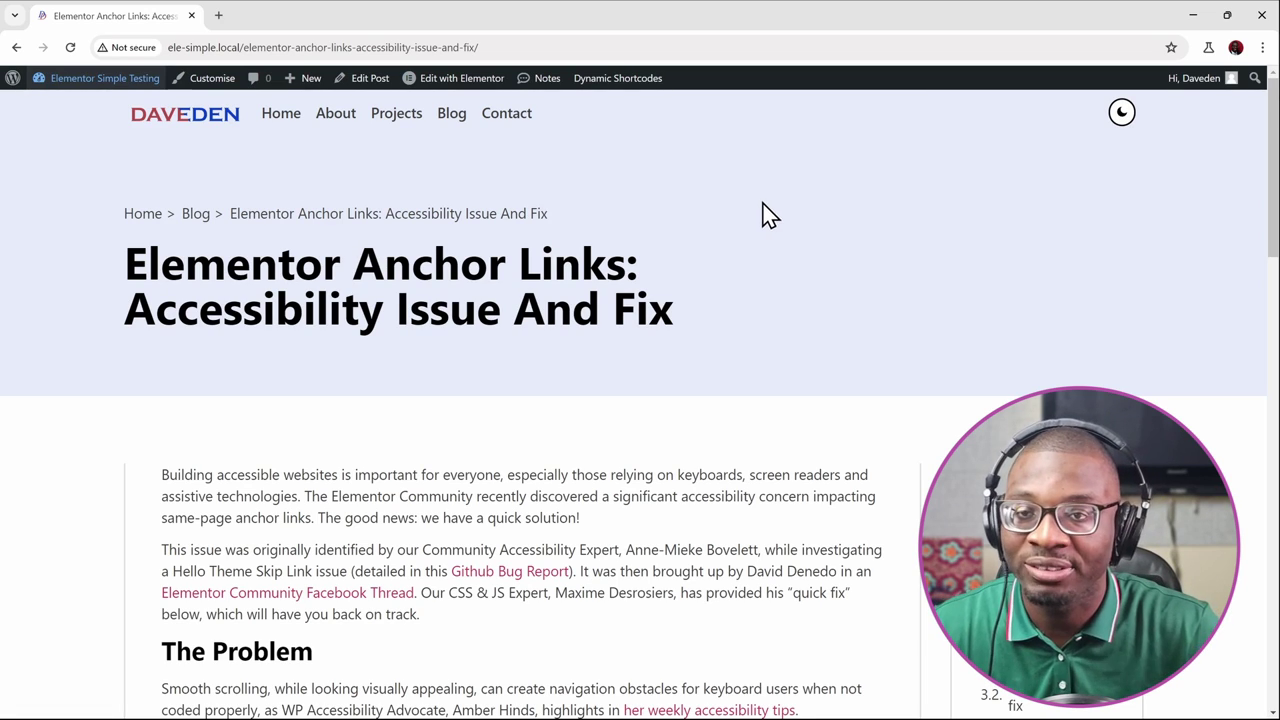
scroll(766, 211, down, 1)
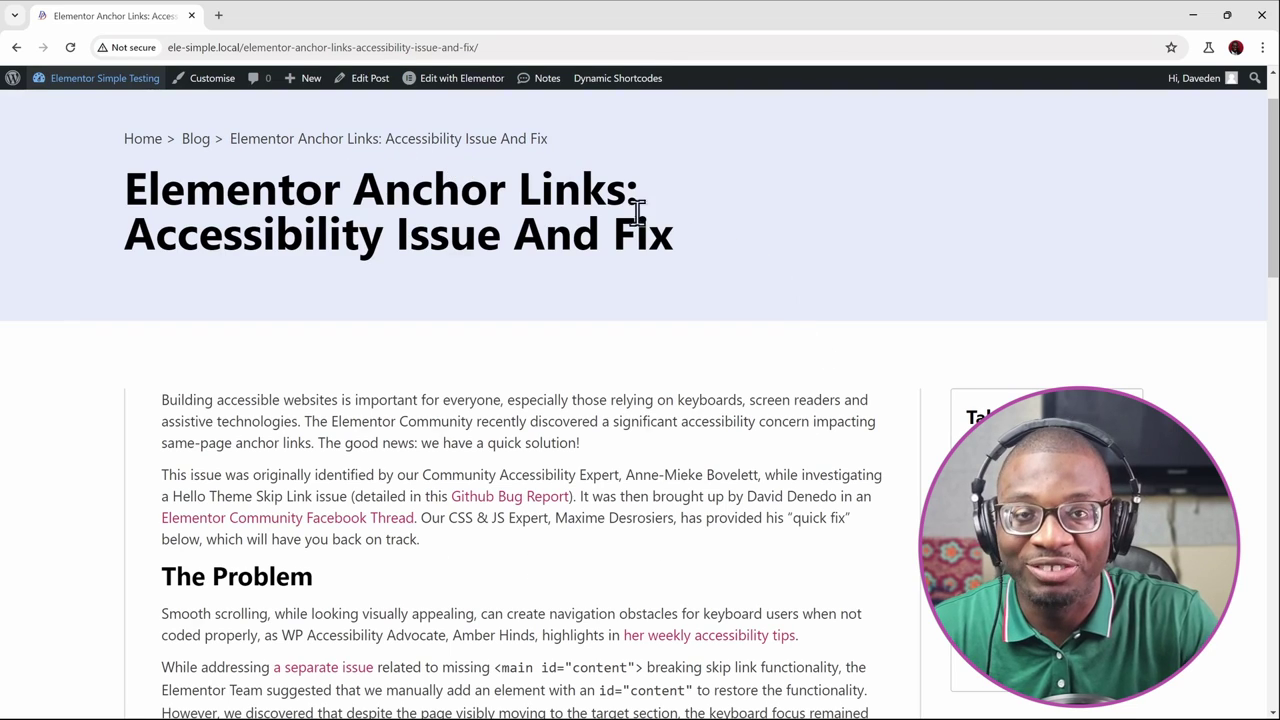
scroll(766, 334, up, 1)
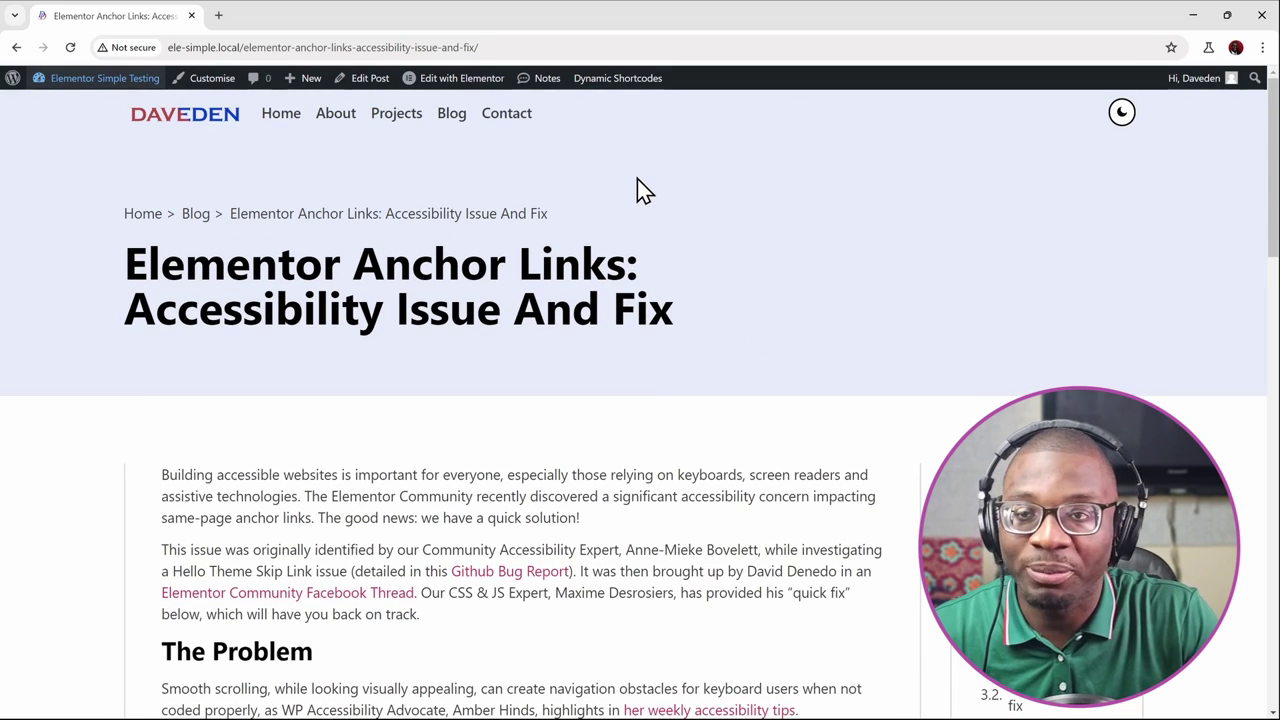
mouse_move(465, 84)
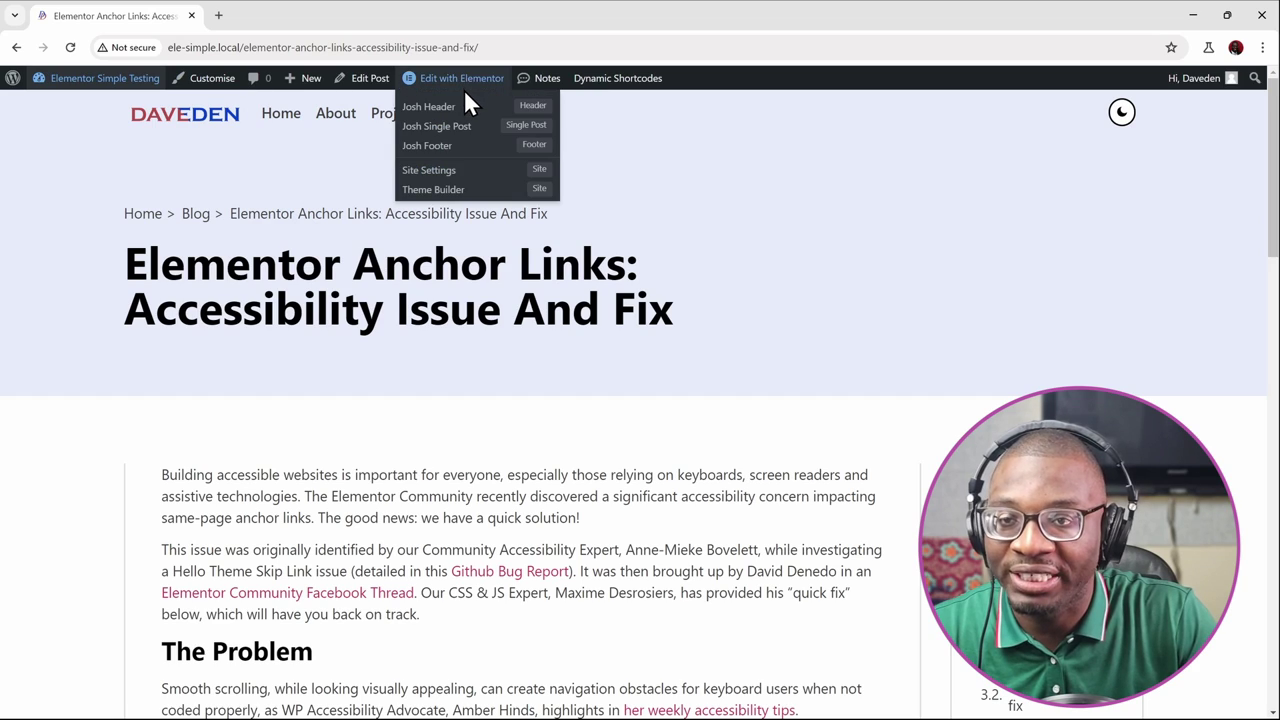
click(486, 112)
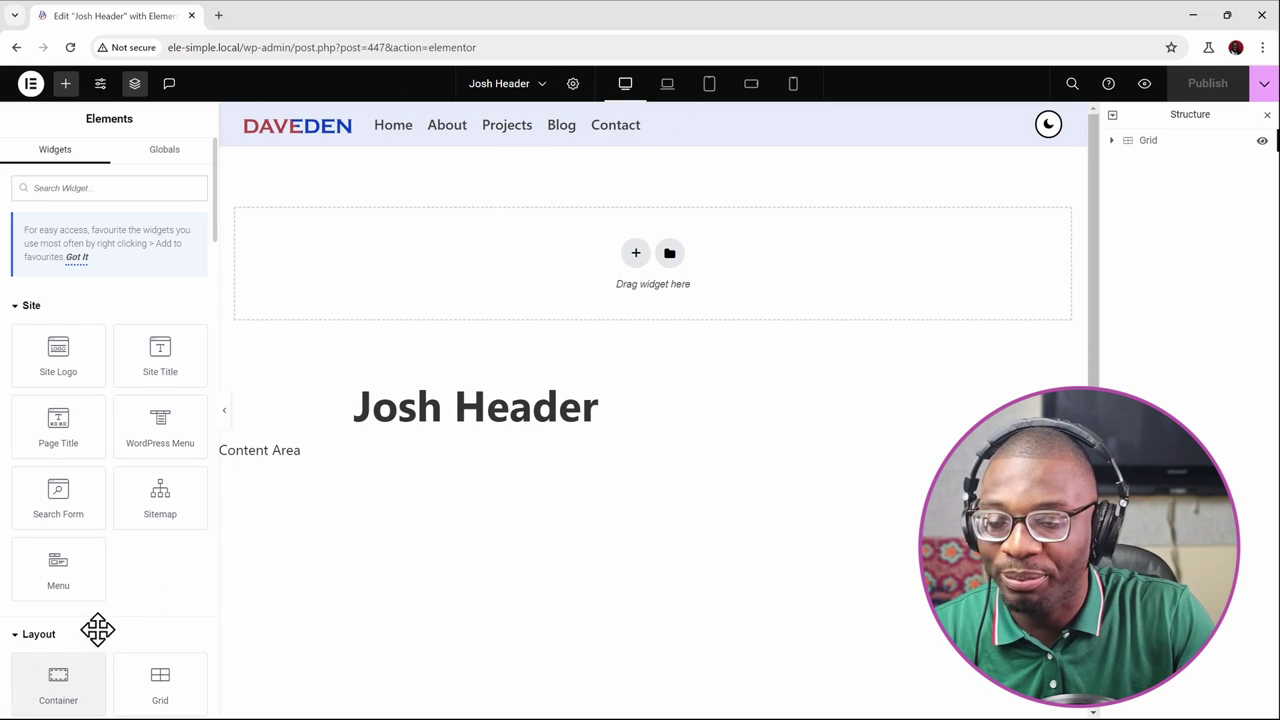
Step: Set the HTML tag of the Josh Header template to header in its general settings
click(572, 84)
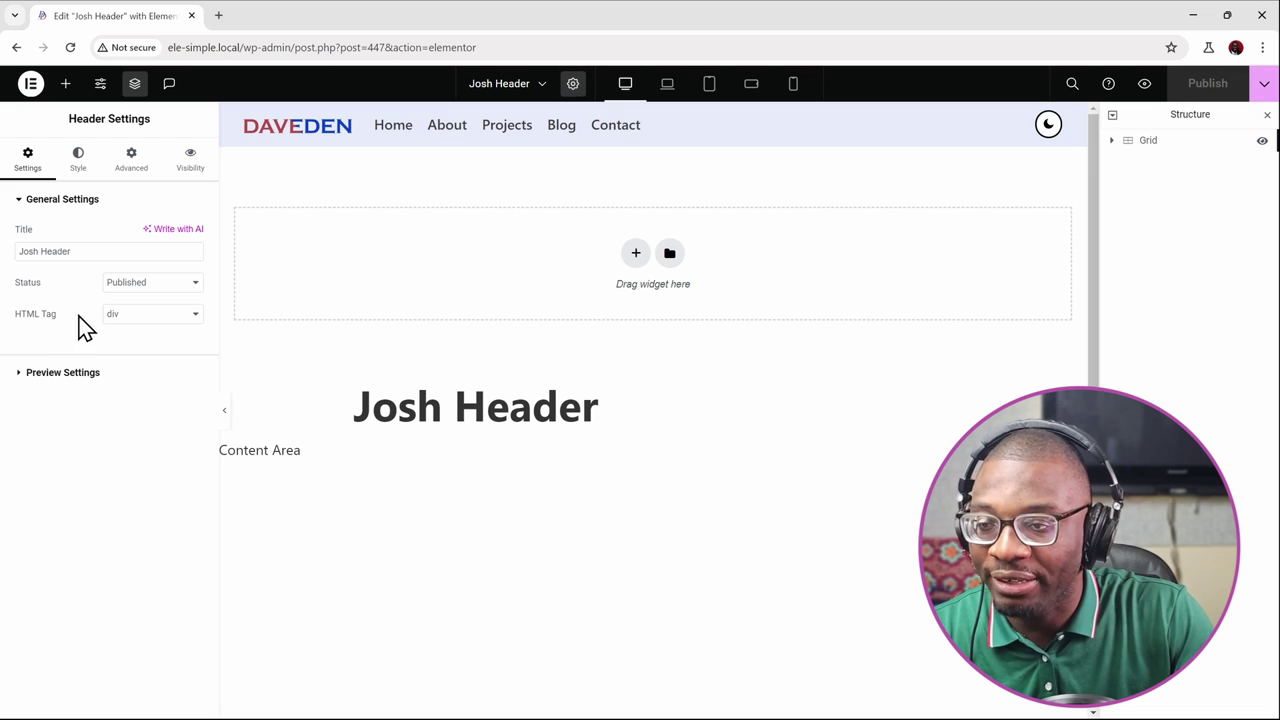
click(168, 318)
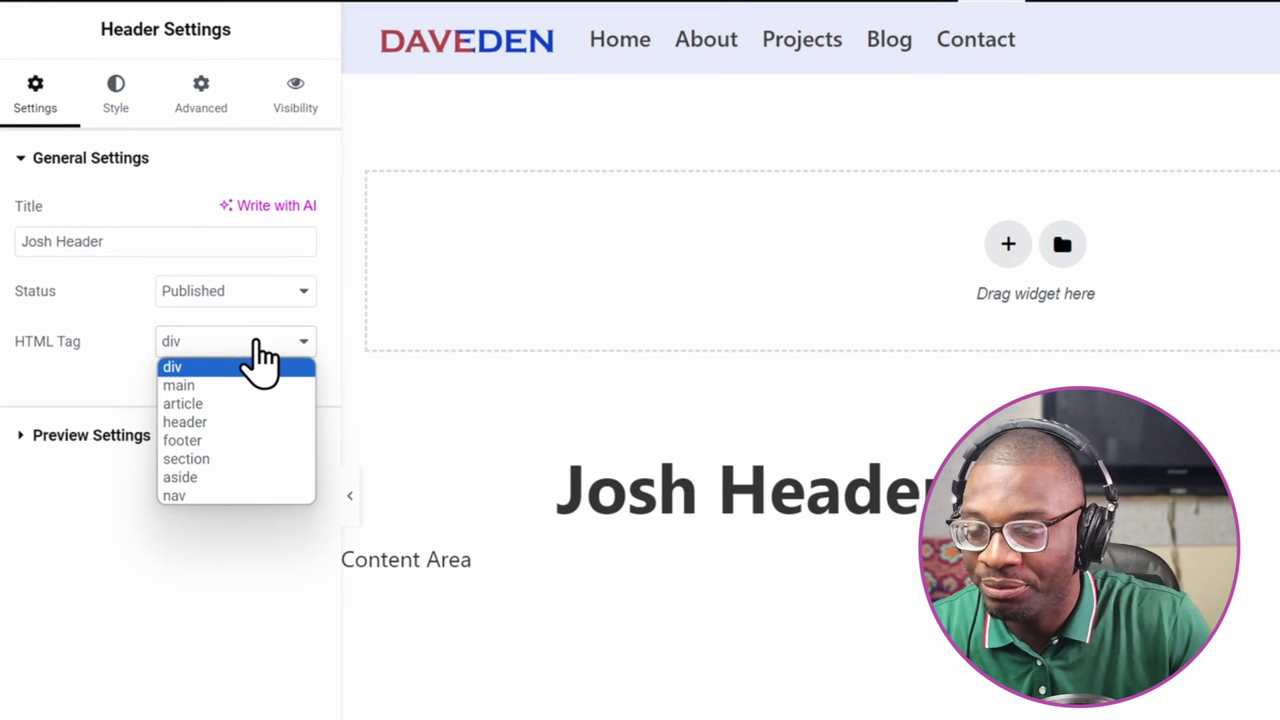
click(185, 422)
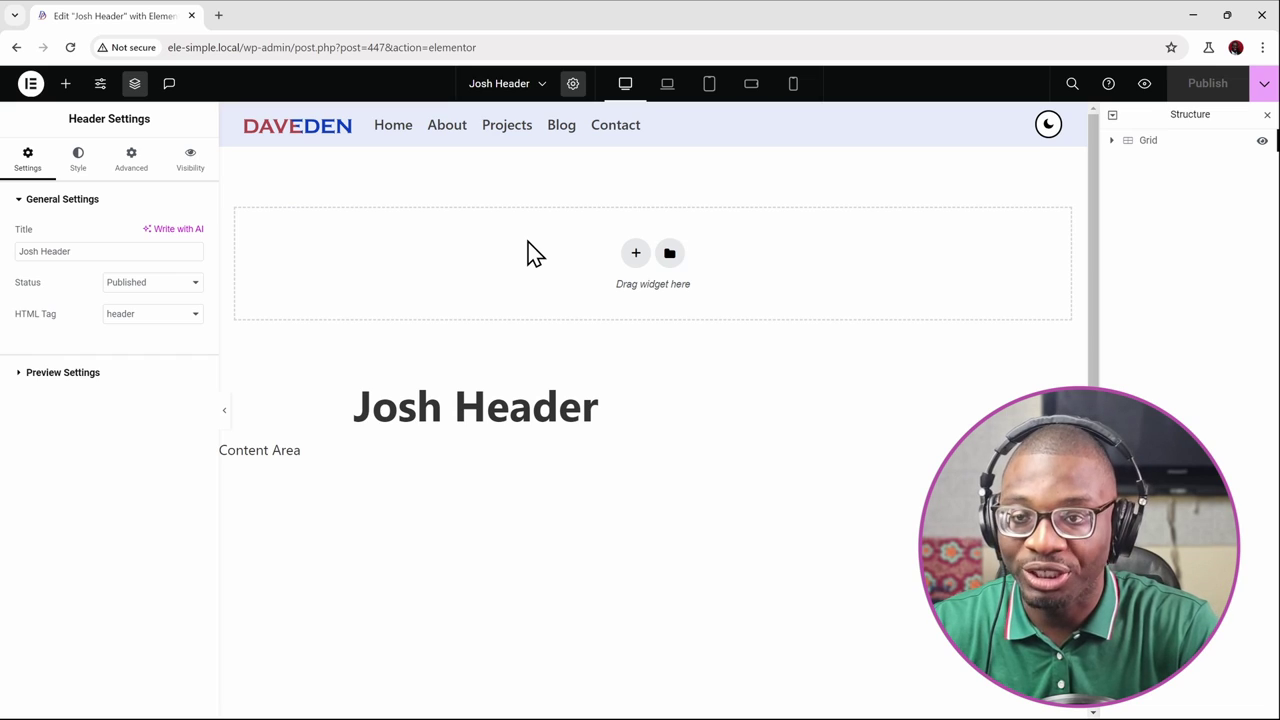
key(ctrl+e)
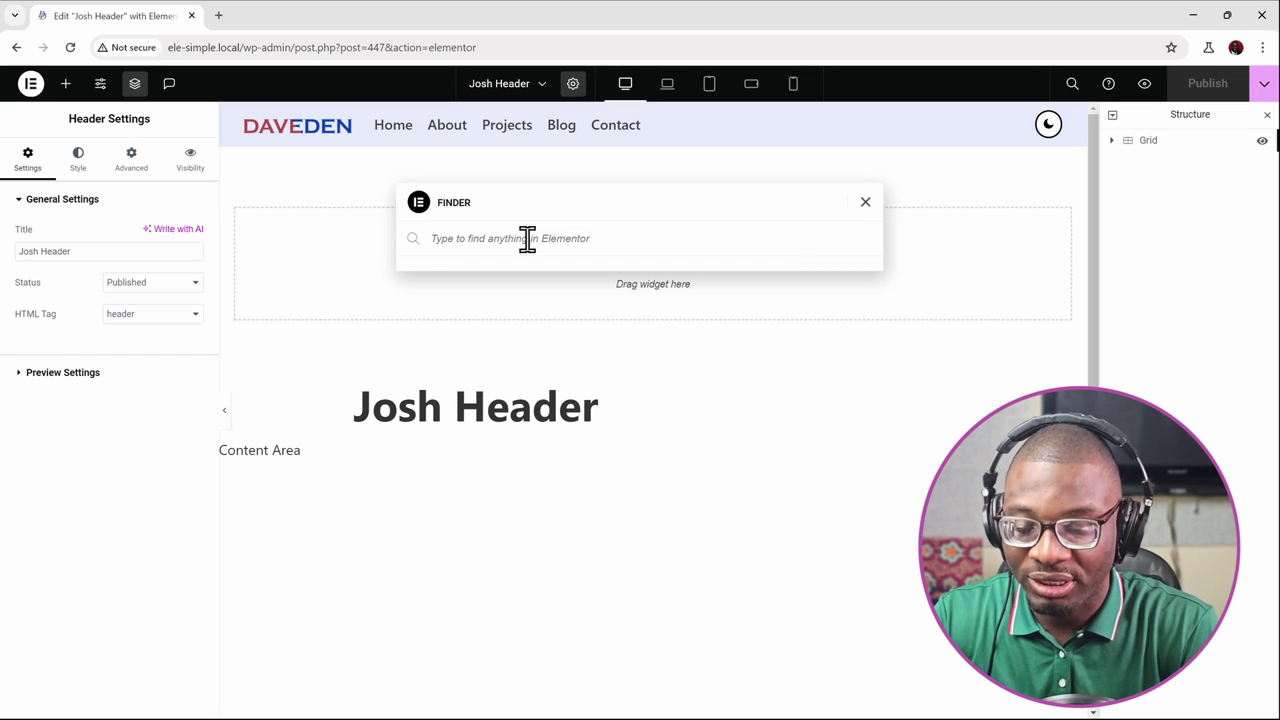
text(iosh)
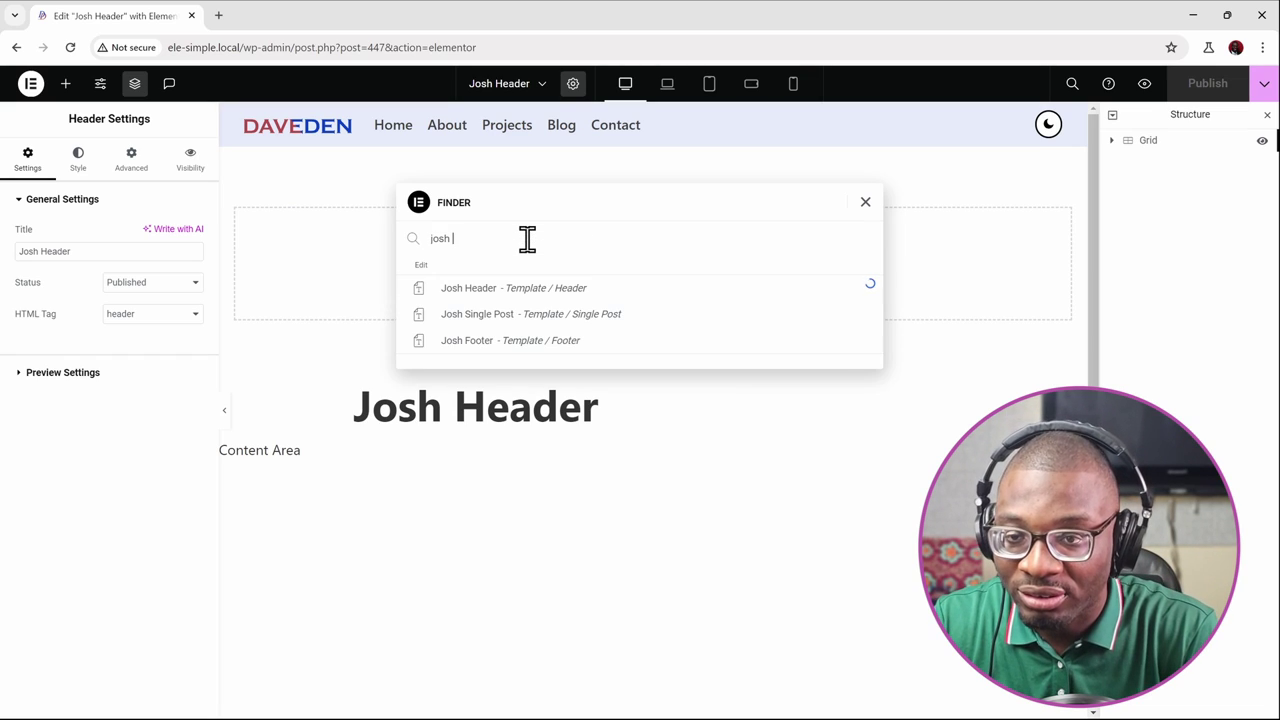
click(527, 325)
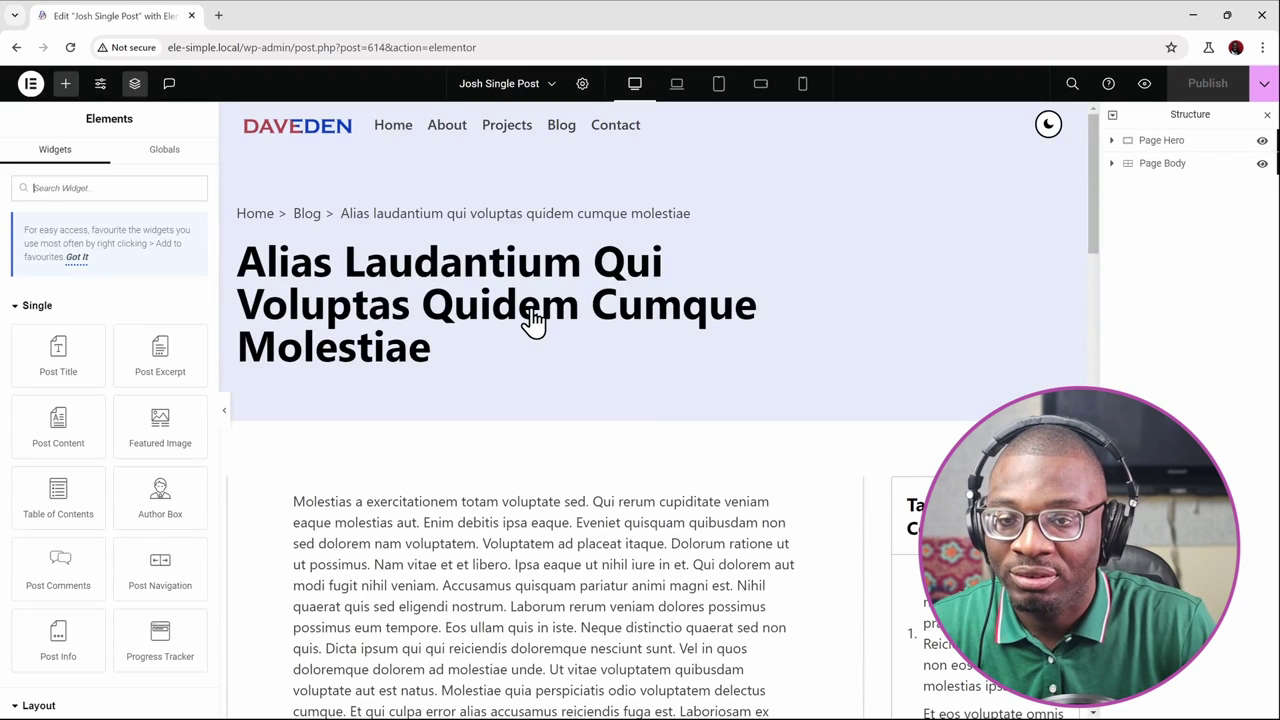
Step: Search the Elementor Finder for "footer" and open the Josh Footer template for editing
key(ctrl+e)
text(footer)
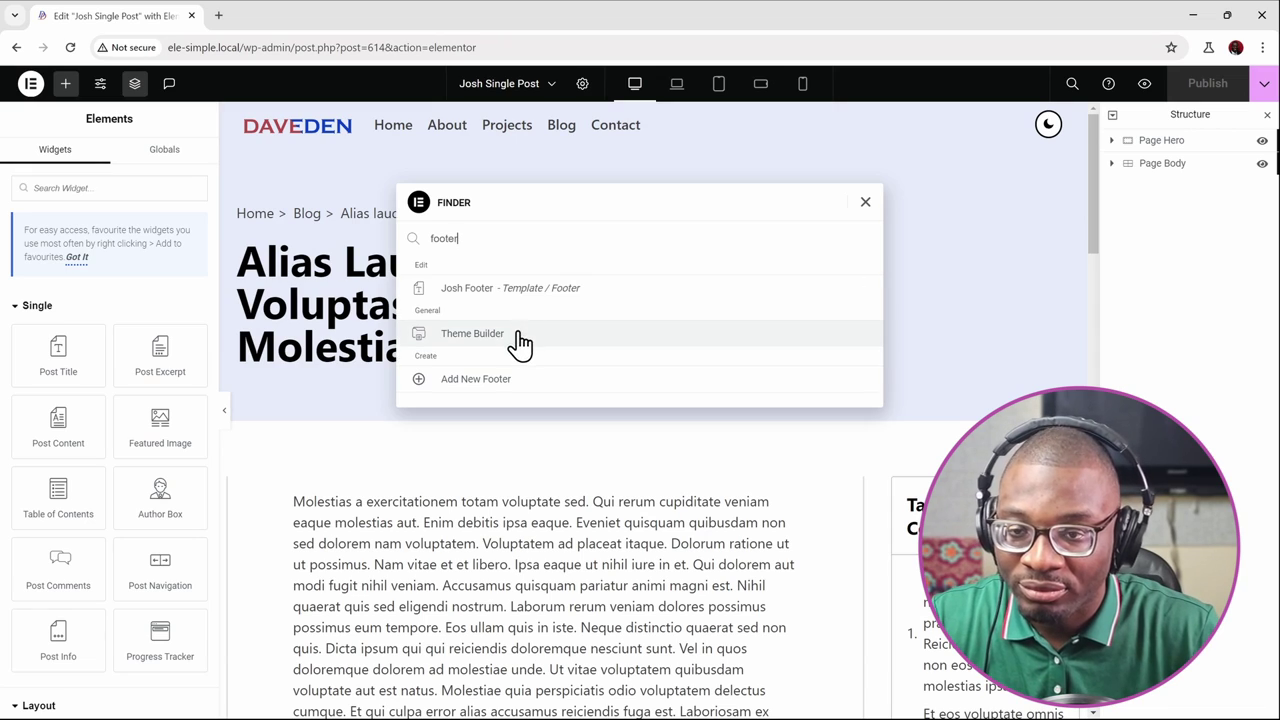
click(513, 293)
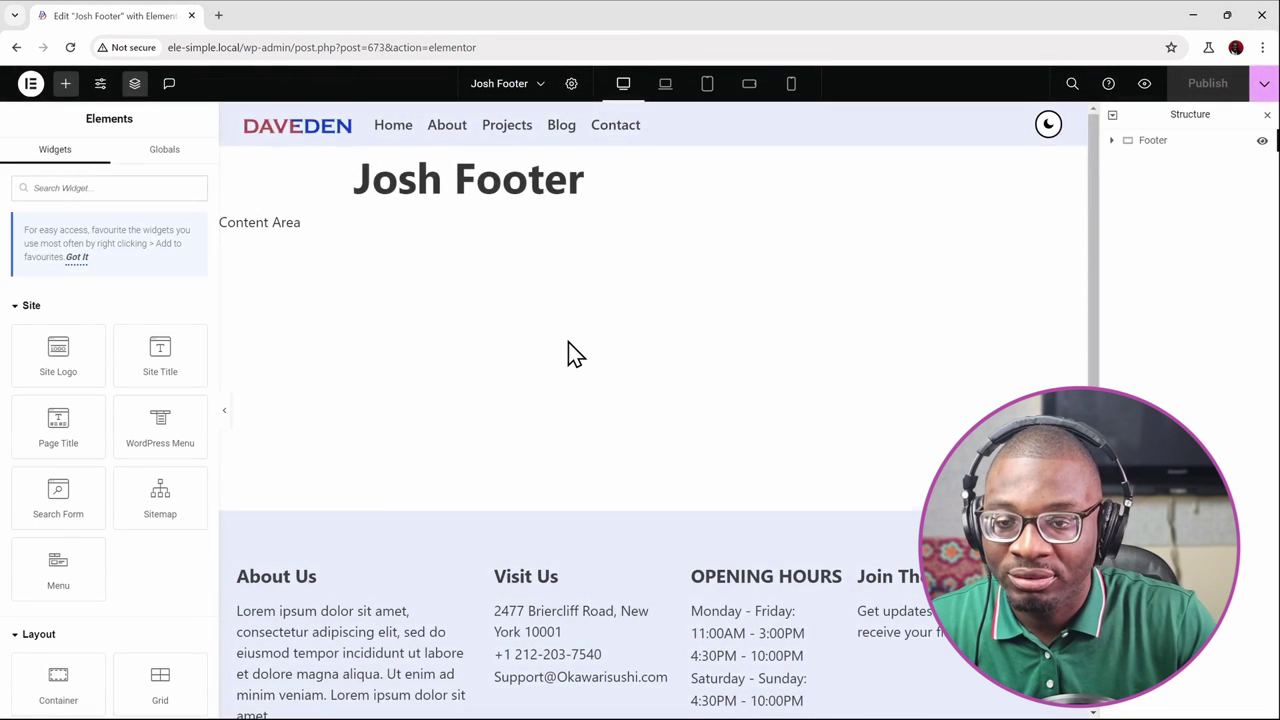
scroll(566, 354, down, 1)
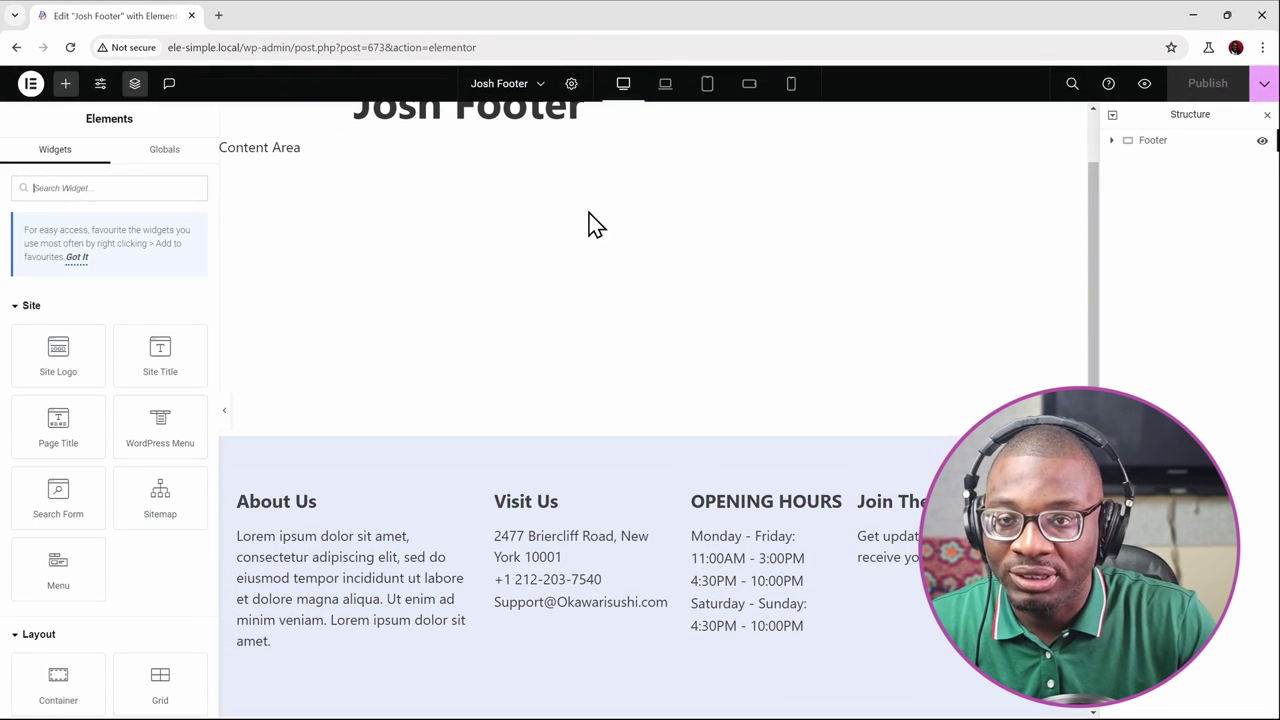
Step: Set the Josh Footer template's HTML tag to footer and publish the change
click(572, 86)
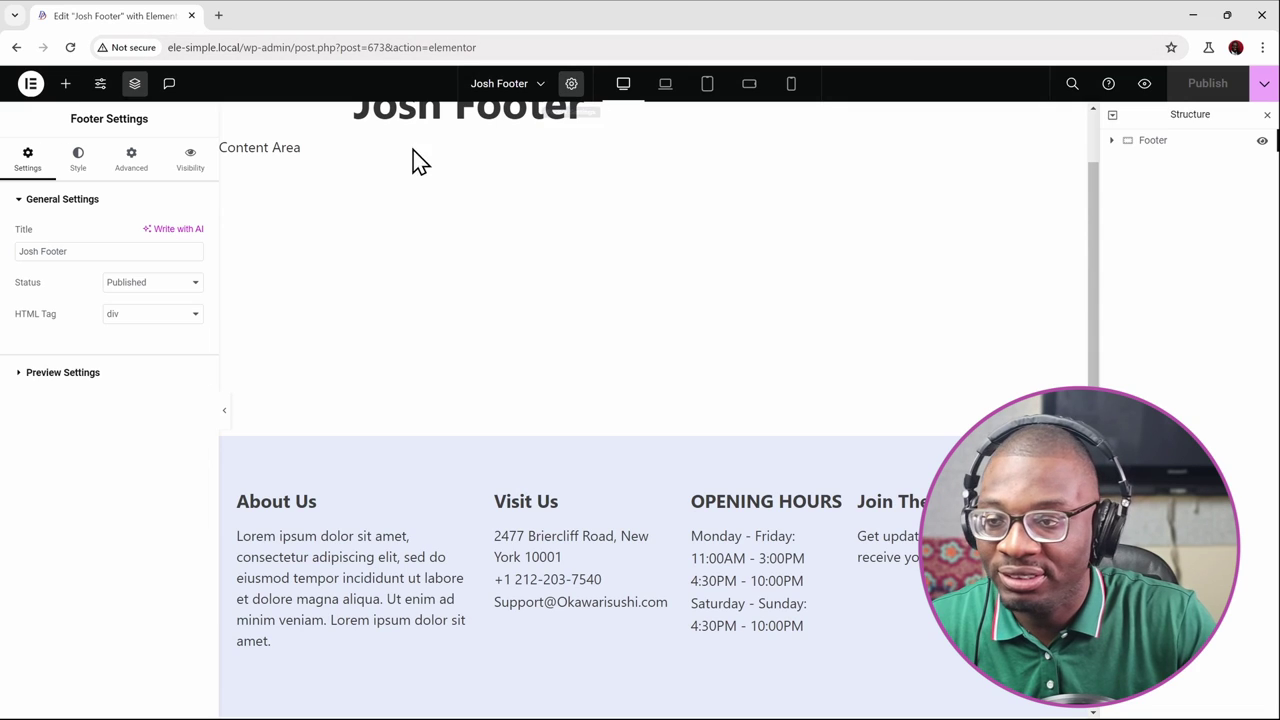
click(150, 314)
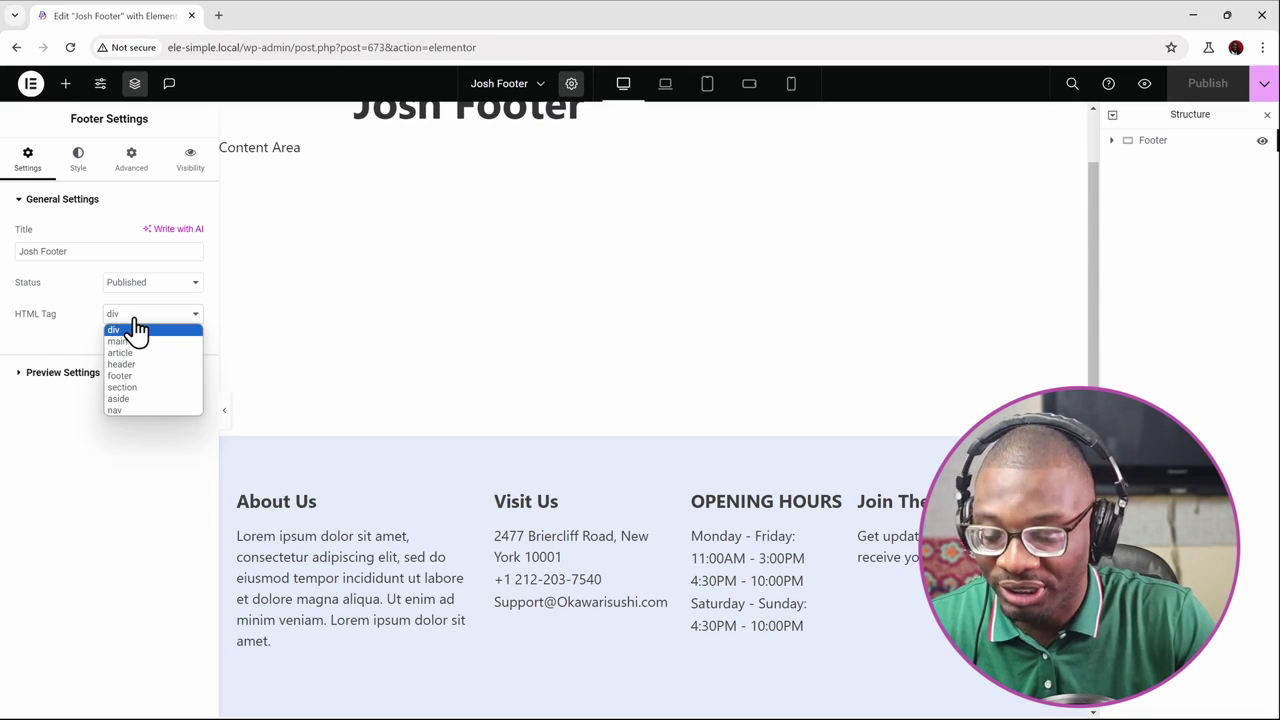
key(f)
key(Return)
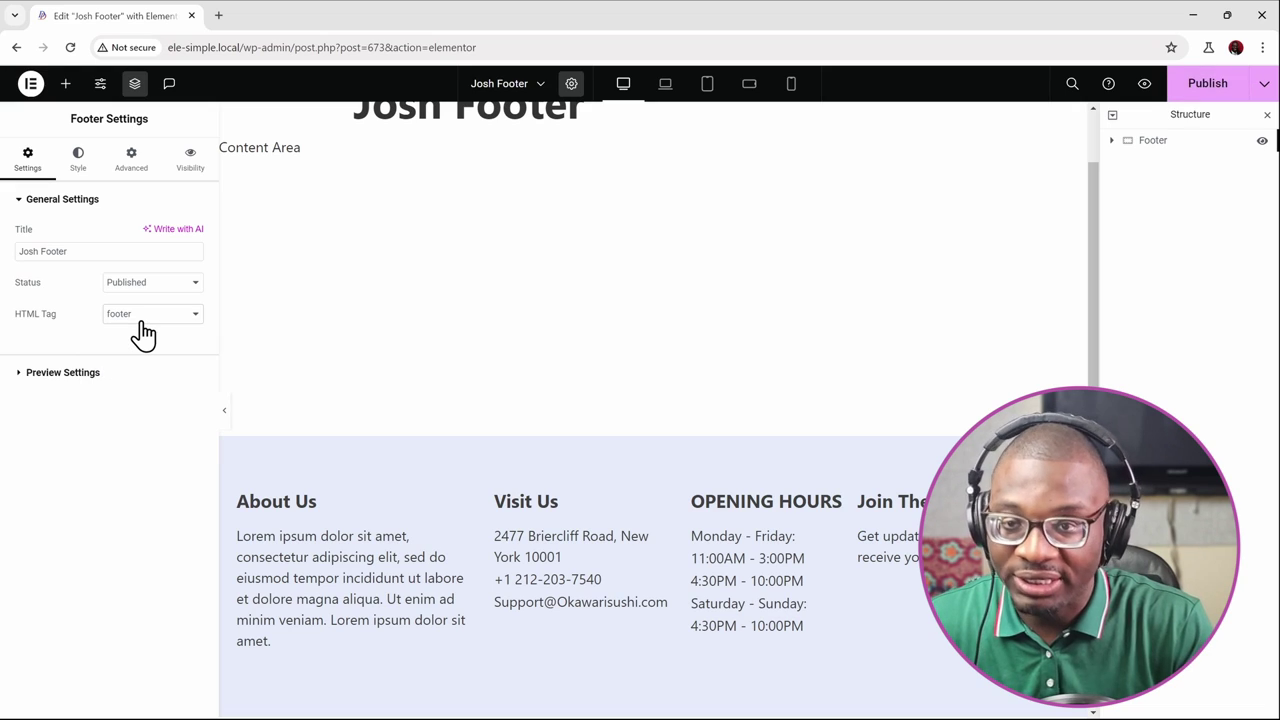
click(1210, 88)
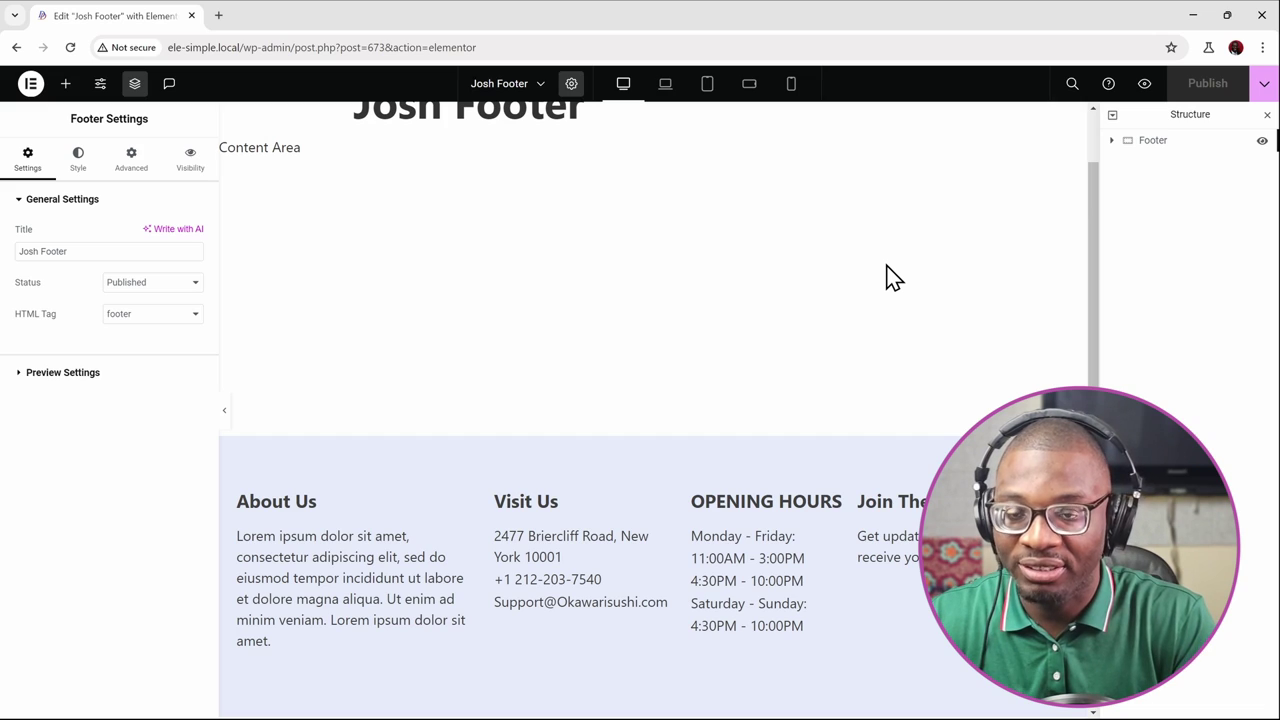
Step: Search the Elementor Finder for "josh" and open the Josh Single Post template for editing
key(ctrl+e)
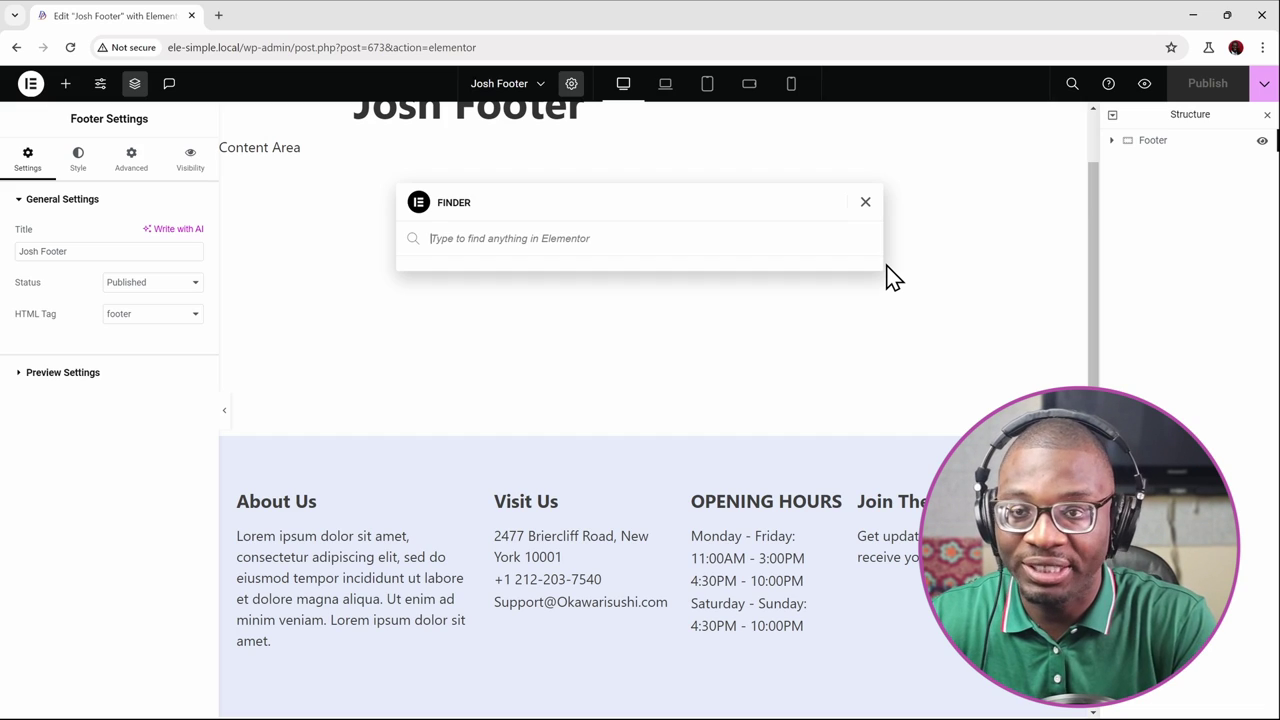
text(l)
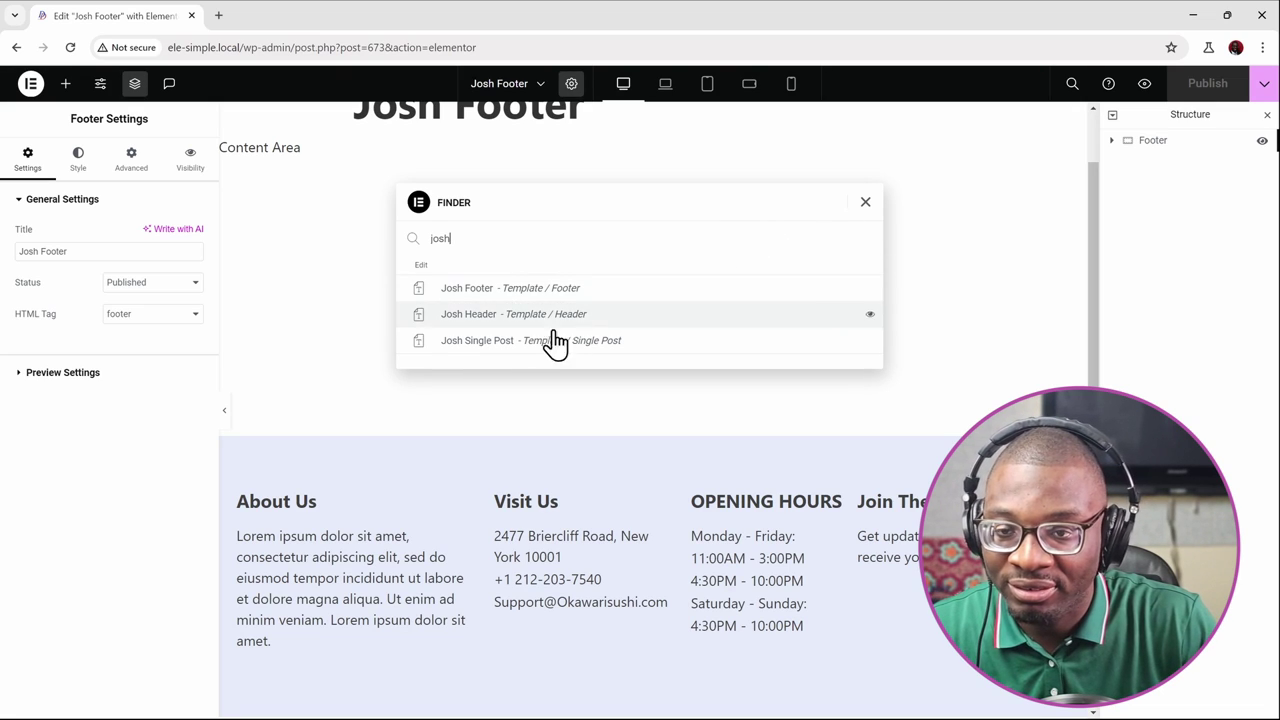
click(495, 352)
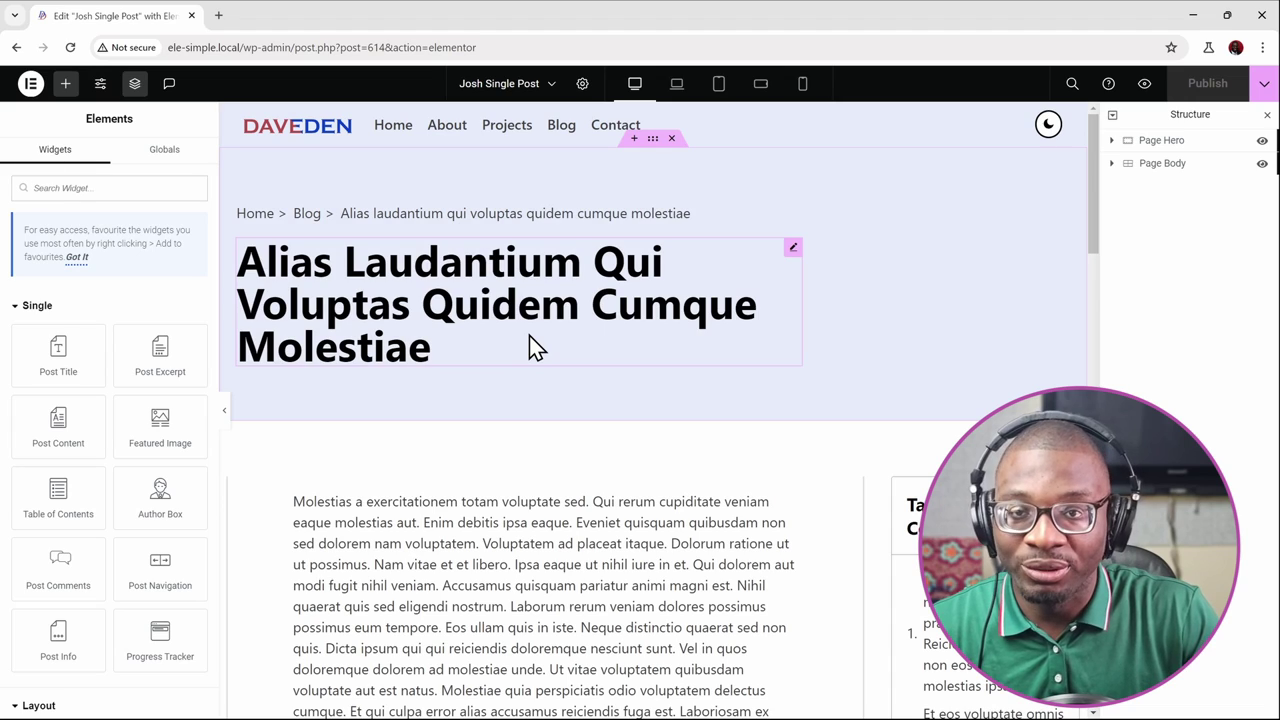
Step: Set the Josh Single Post template's HTML tag to main and publish the change
click(582, 84)
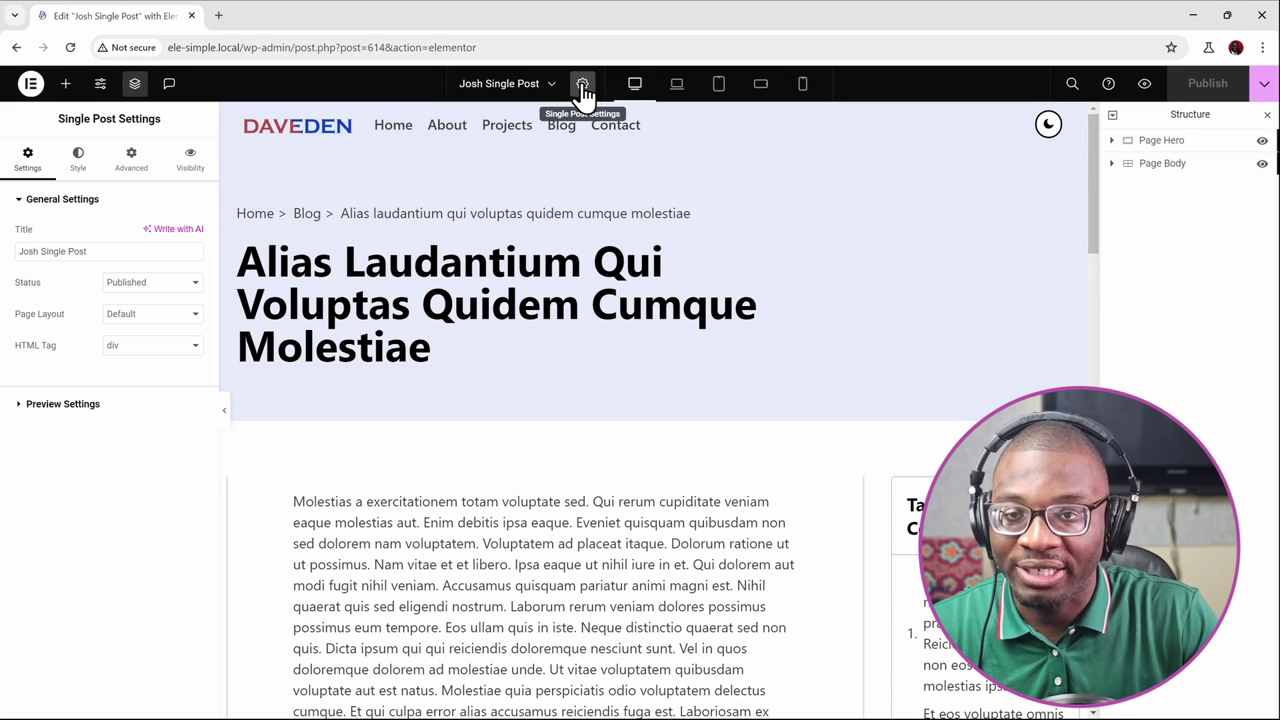
click(114, 348)
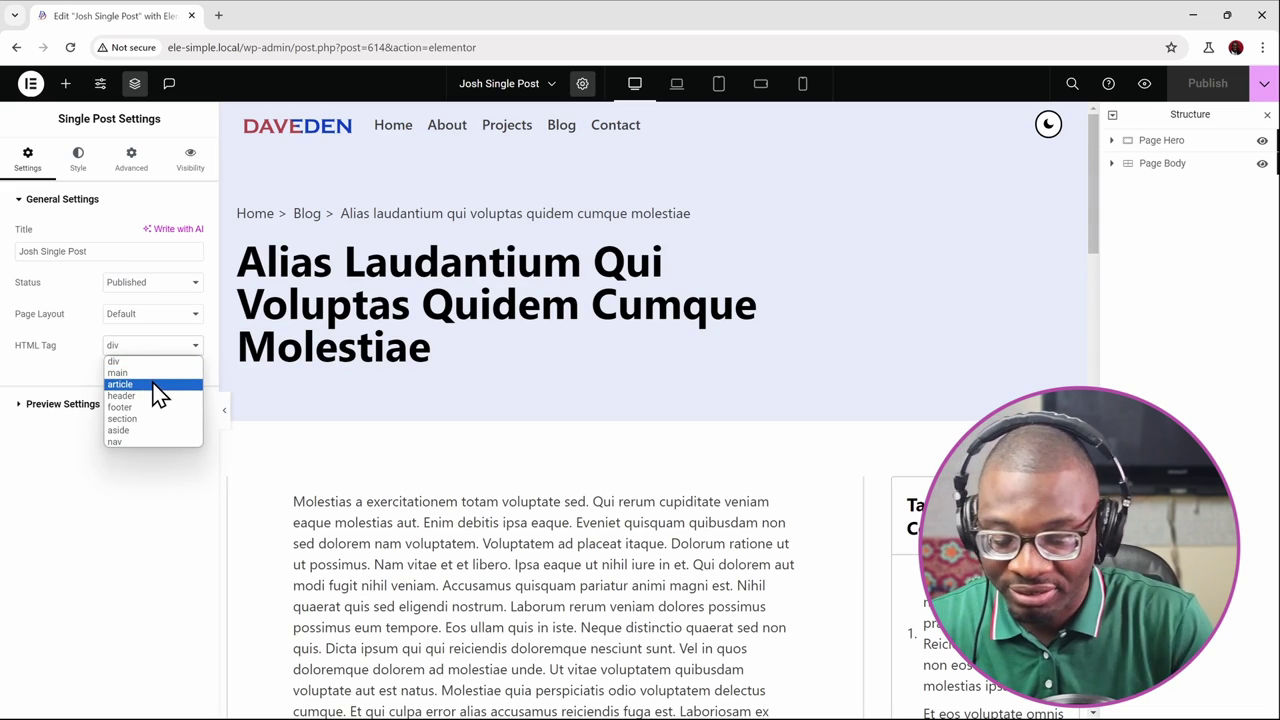
key(Up)
key(Return)
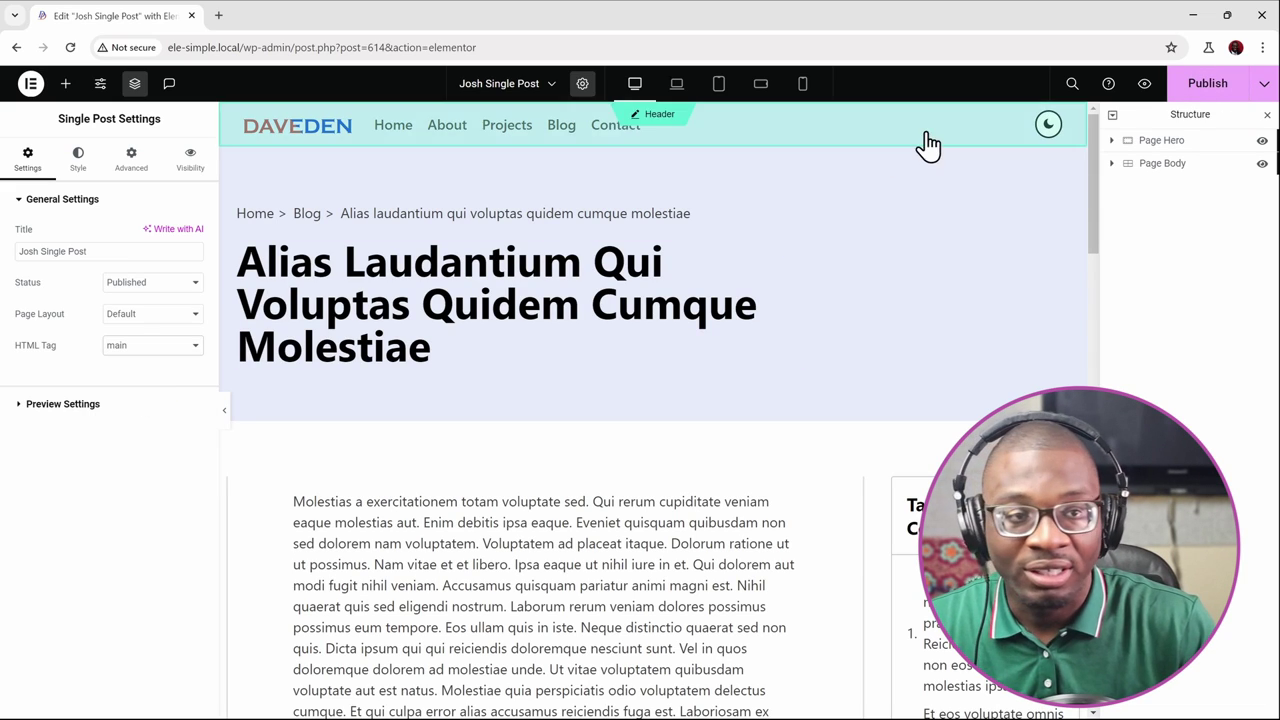
click(1197, 88)
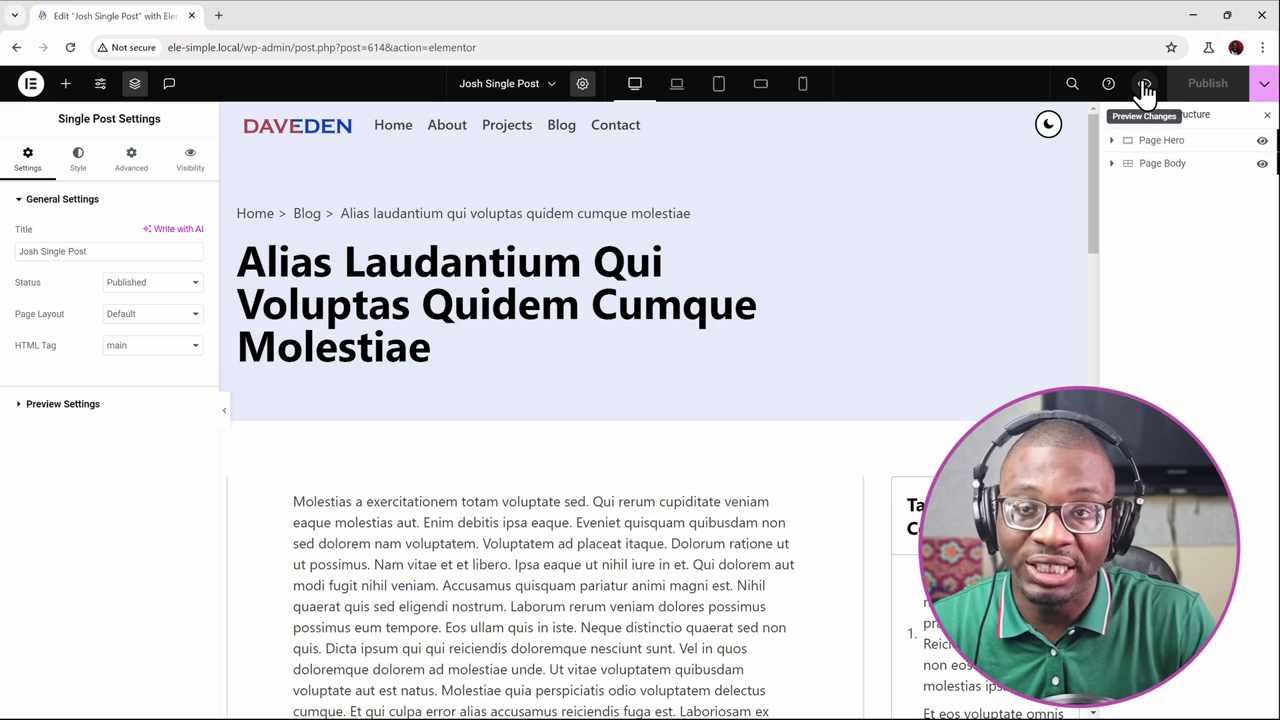
Step: Preview the Josh Single Post template and move keyboard focus to the Skip to content link to activate it
click(1144, 86)
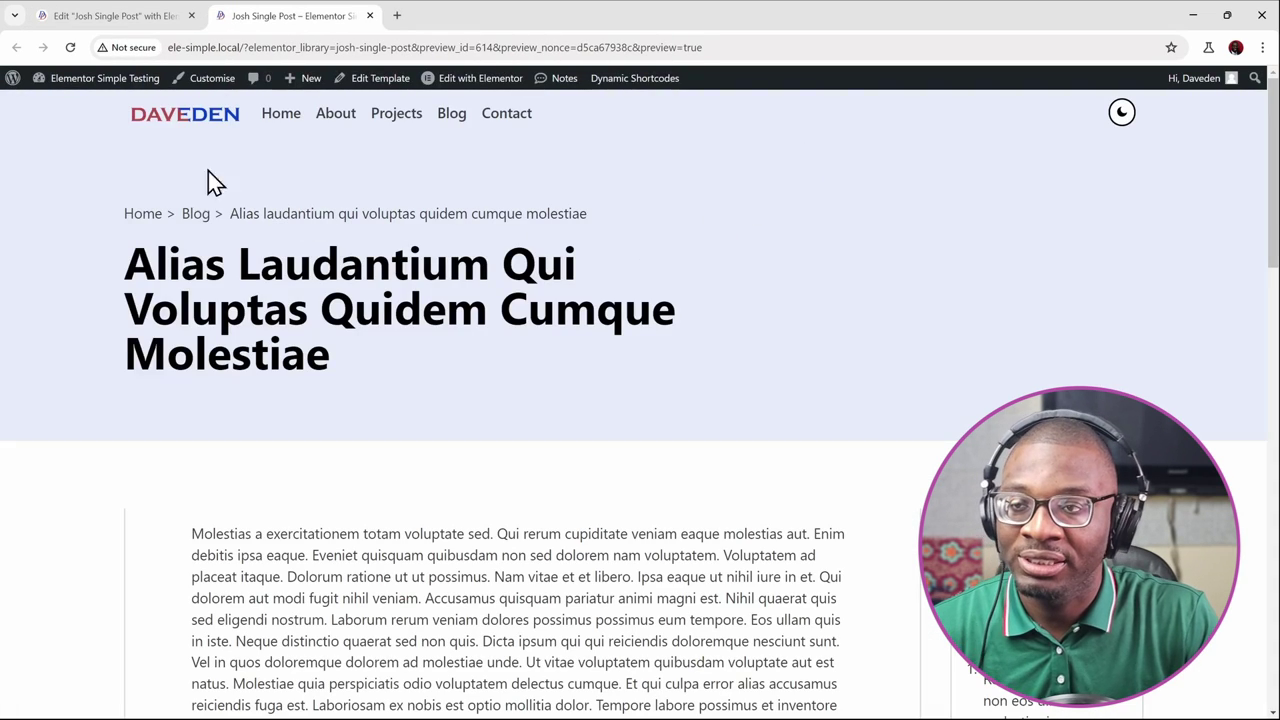
key(ctrl+l)
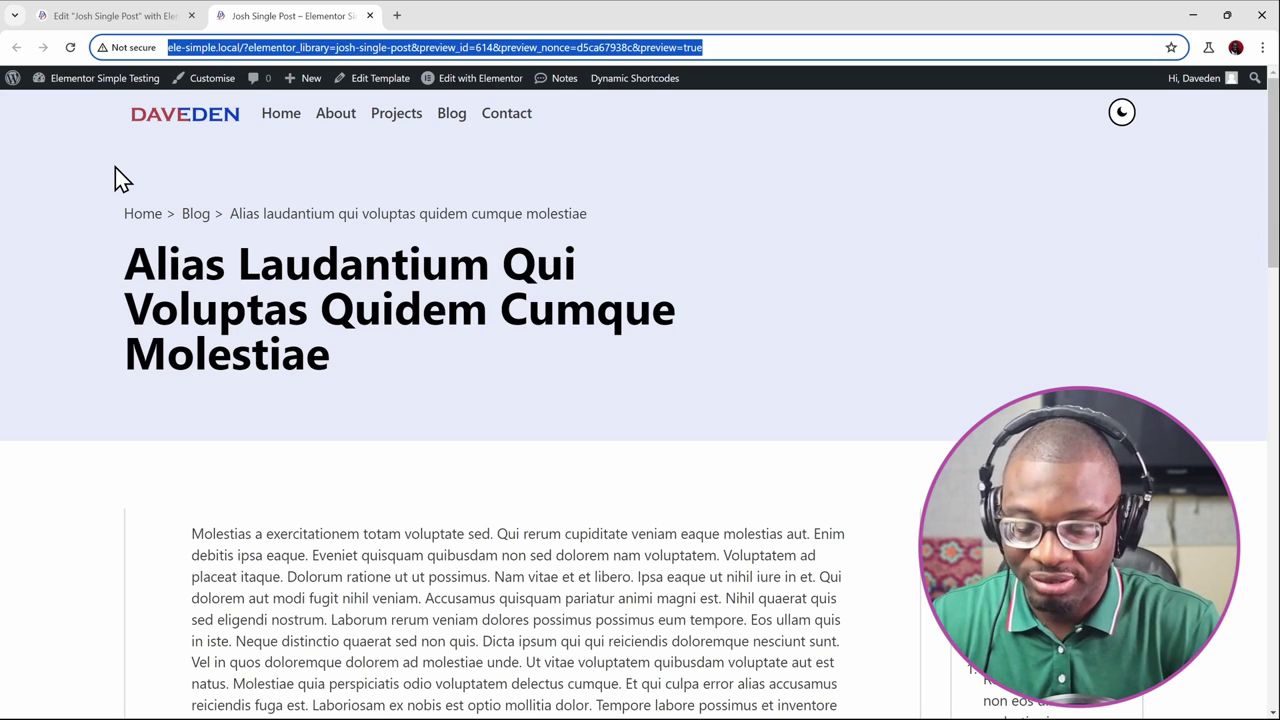
key(Tab)
key(Tab)
key(Tab)
key(Tab)
key(Tab)
key(Tab)
key(Tab)
key(Tab)
key(Tab)
key(Tab)
key(Tab)
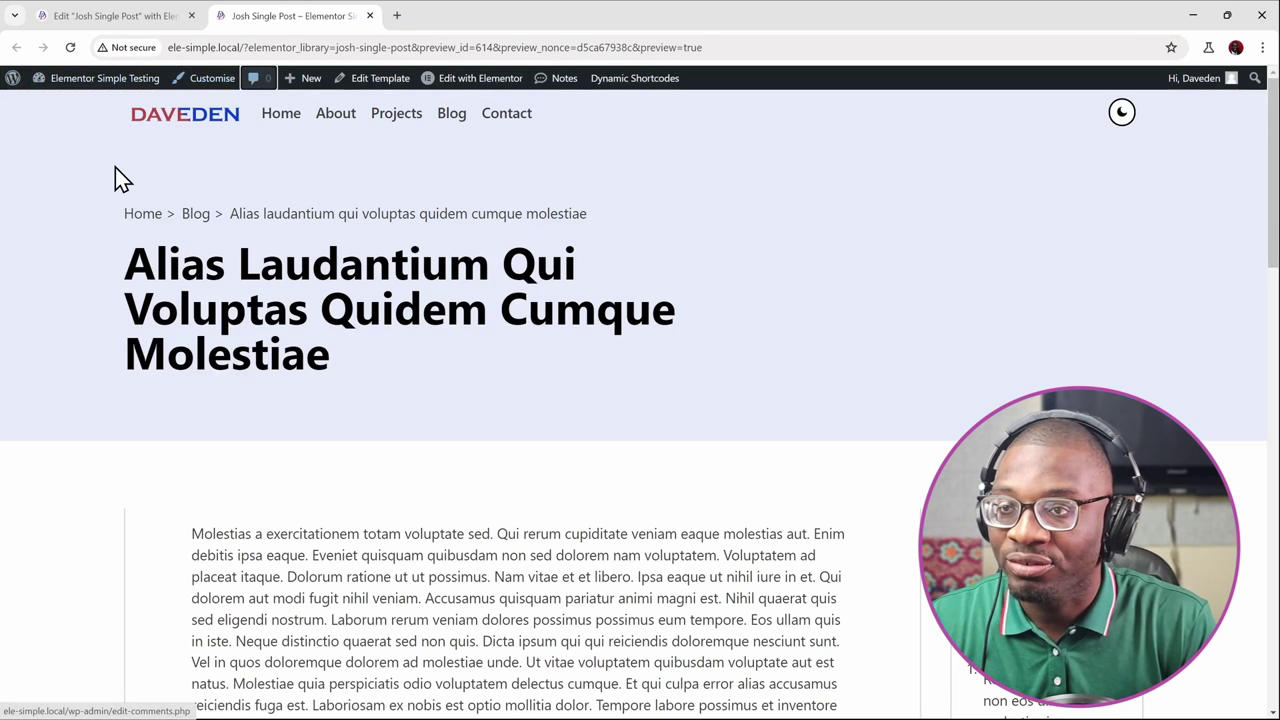
key(Tab)
key(Tab)
key(Tab)
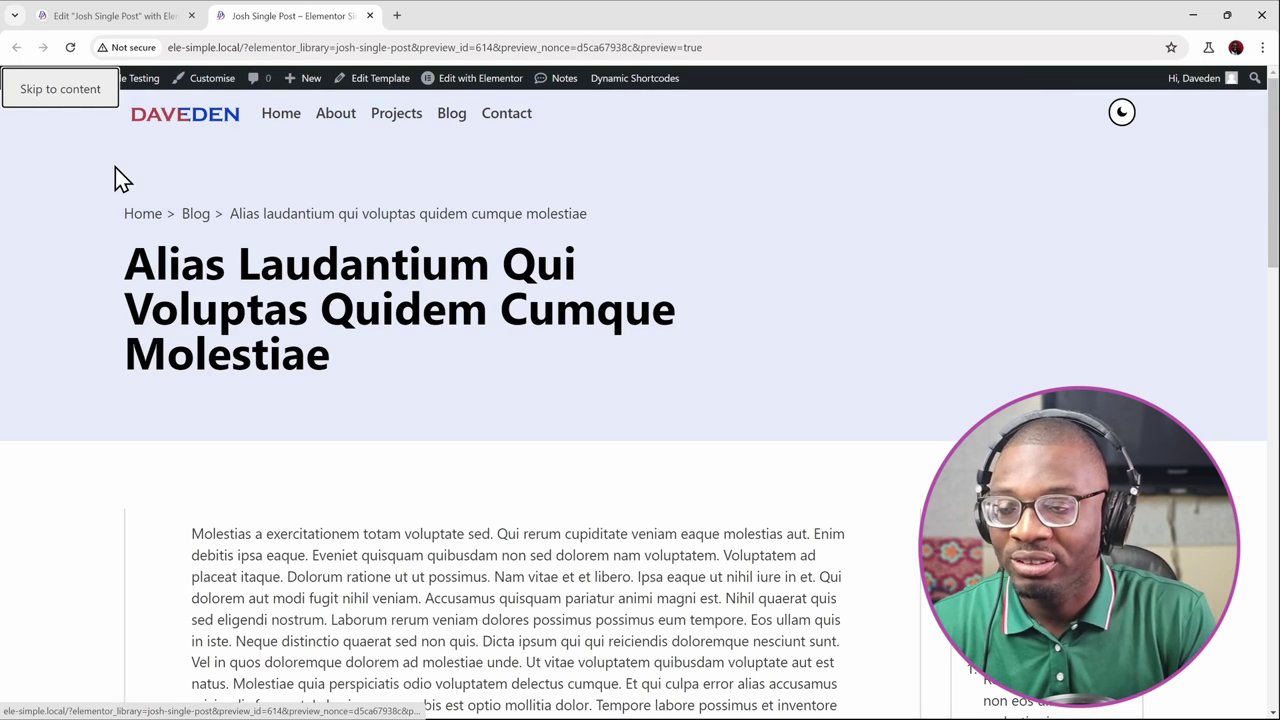
key(Return)
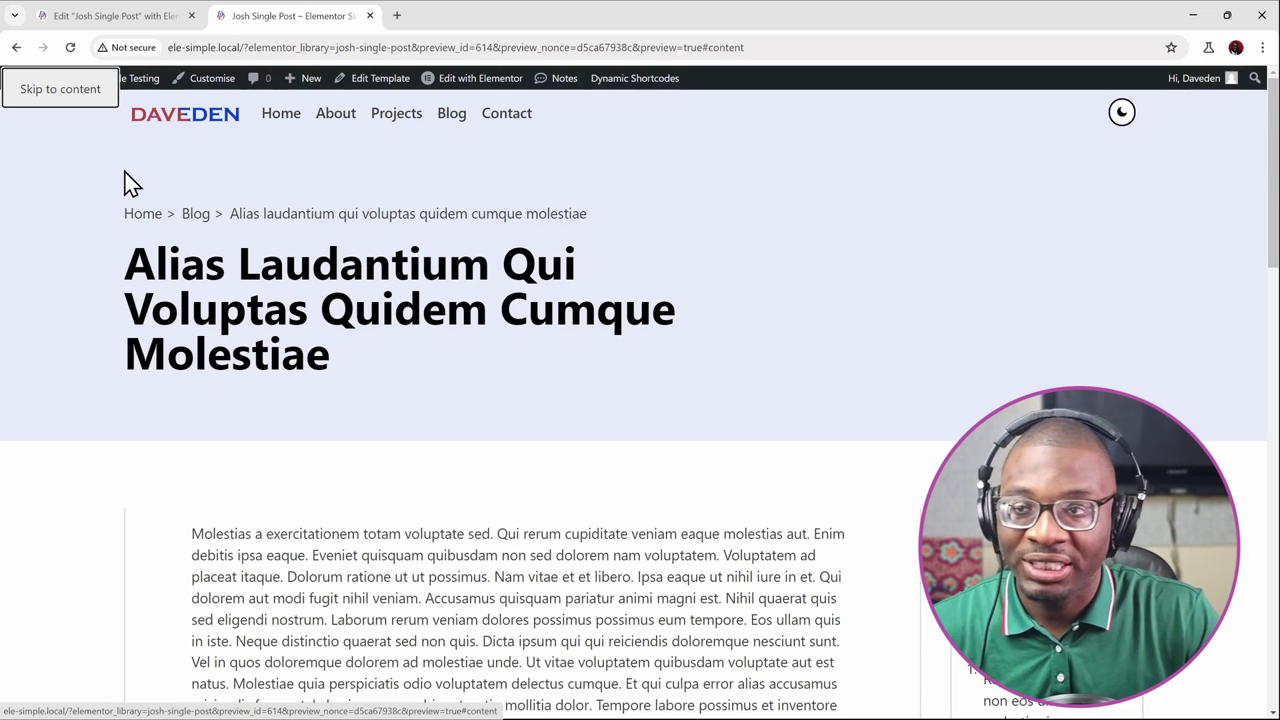
mouse_move(669, 80)
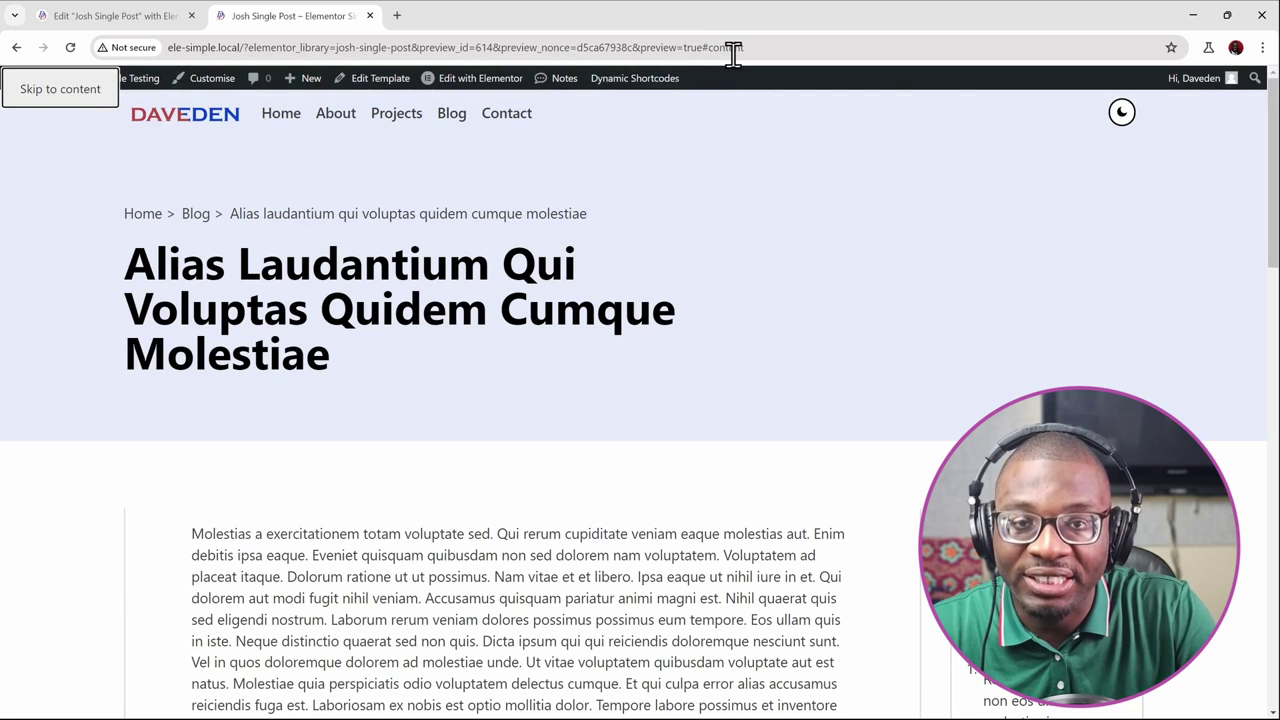
Step: Inspect the previewed page's HTML and collapse the main element to examine the header, main and footer landmarks
right_click(138, 472)
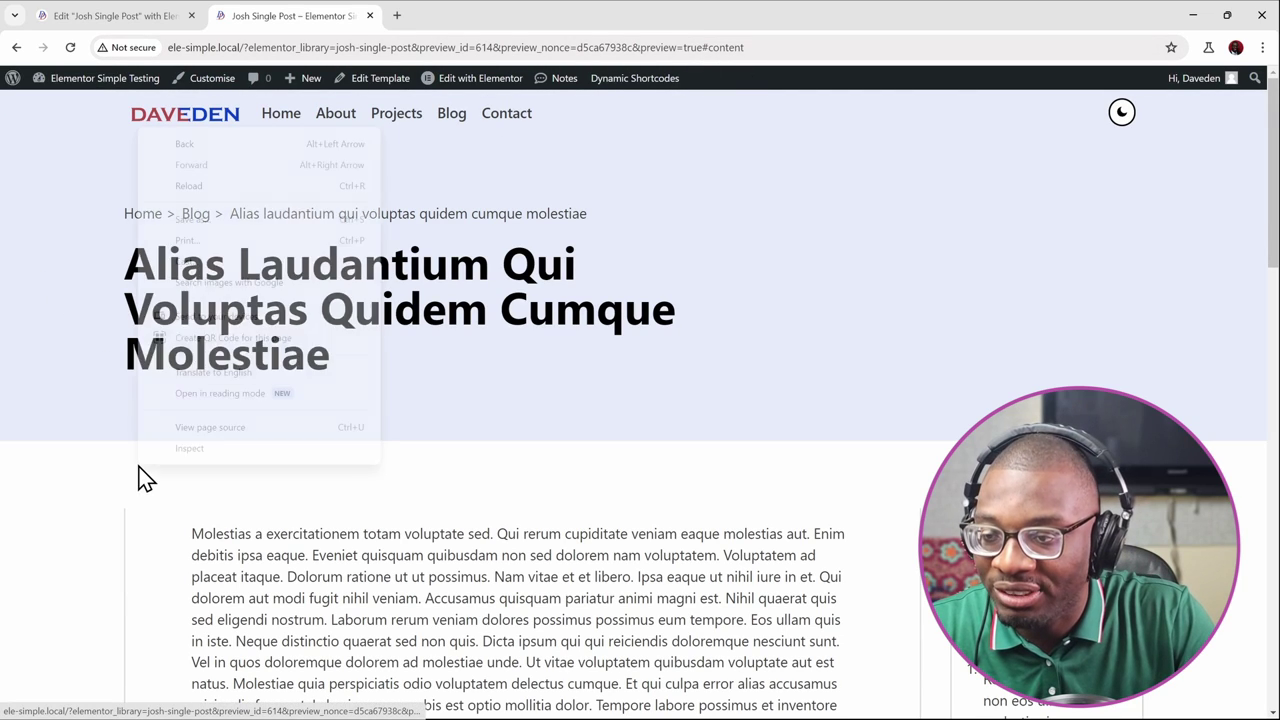
click(240, 452)
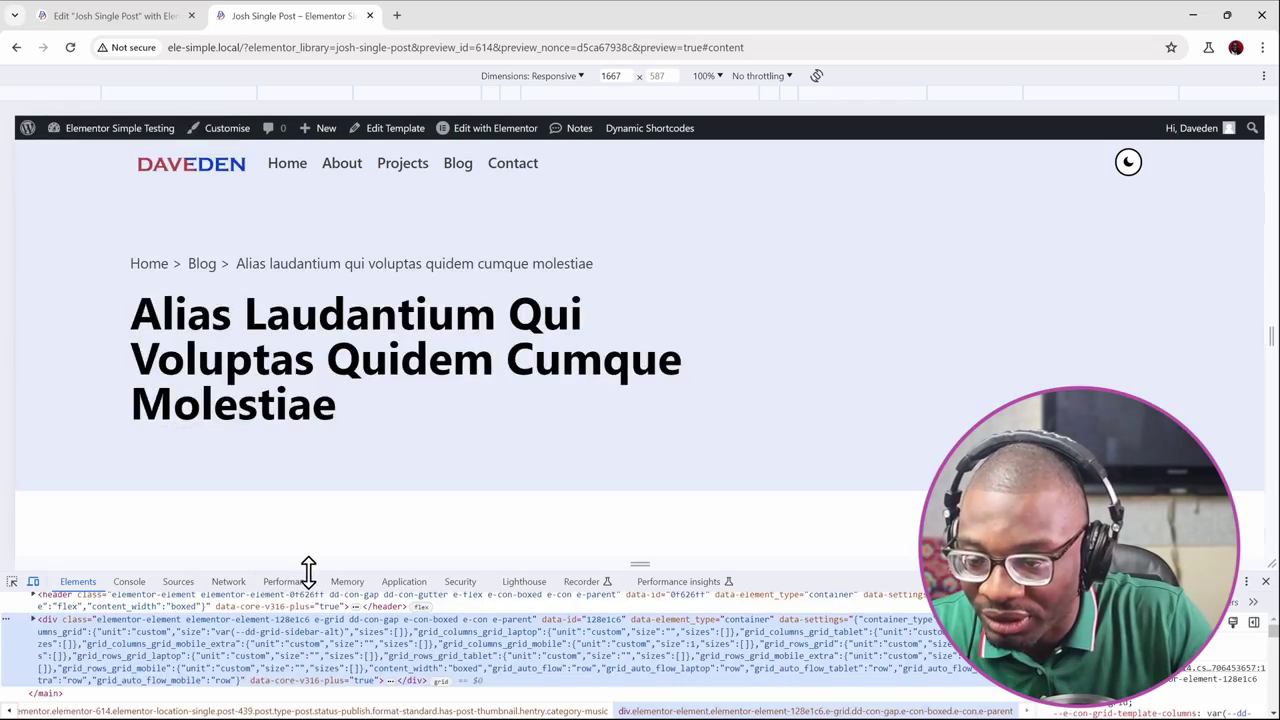
drag(306, 566, 366, 343)
scroll(180, 580, up, 3)
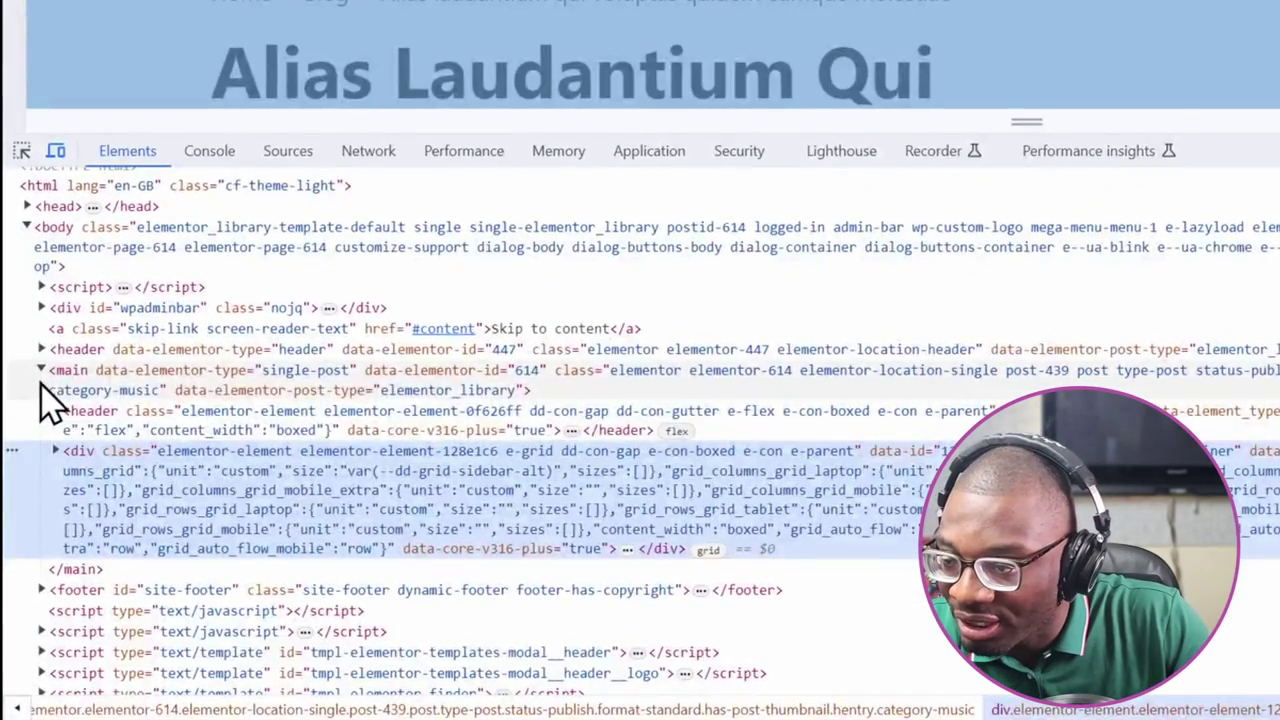
click(40, 372)
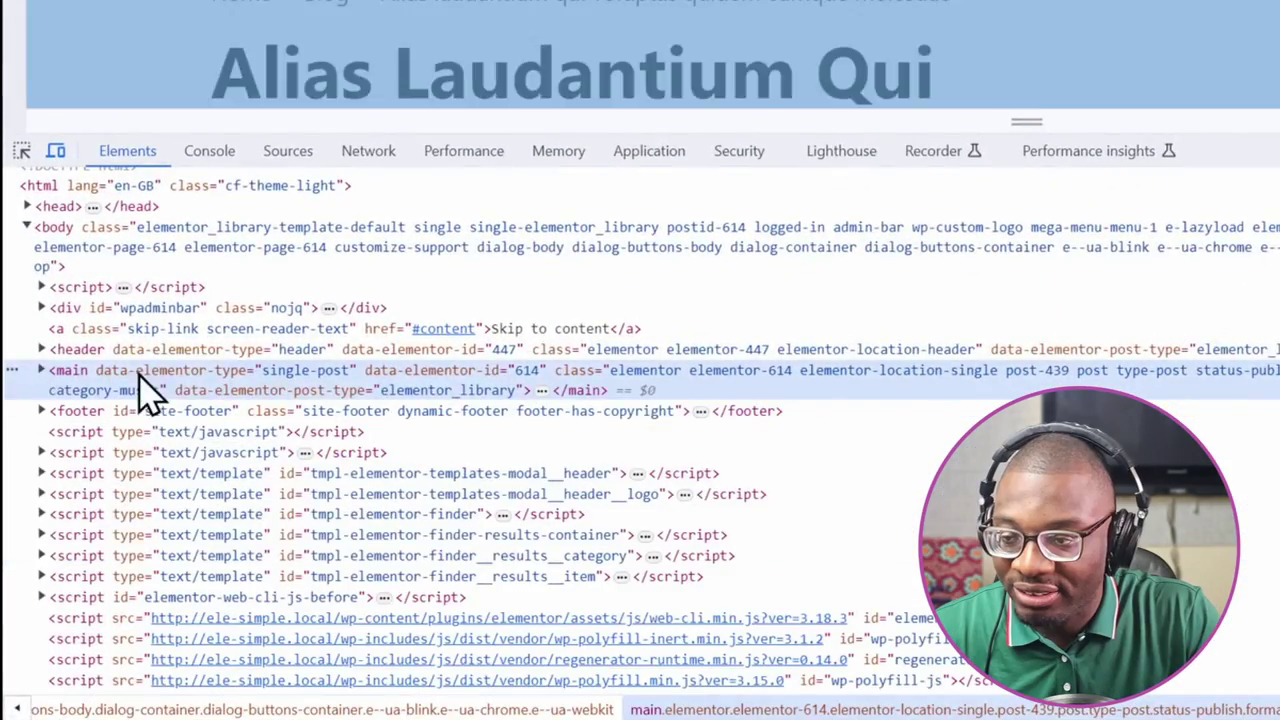
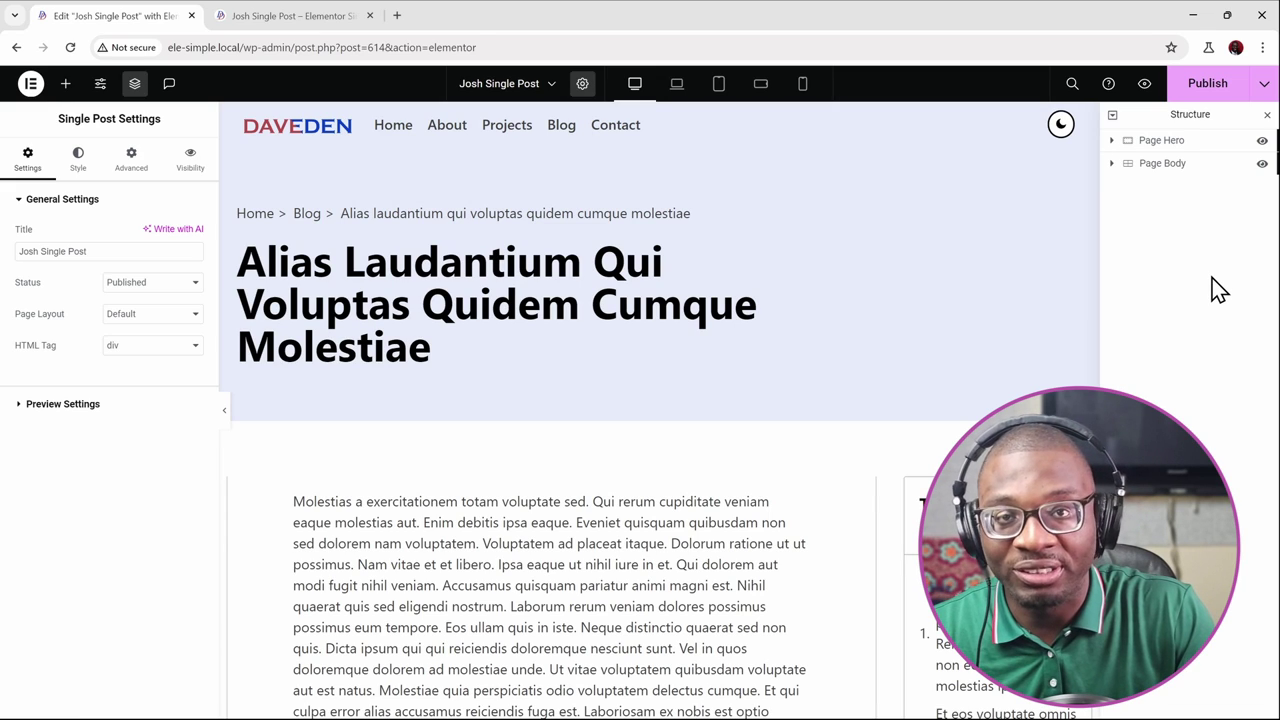
Step: Search the Josh Single Post template's widgets for "con", add a Container and set its content width to Full Width
click(65, 88)
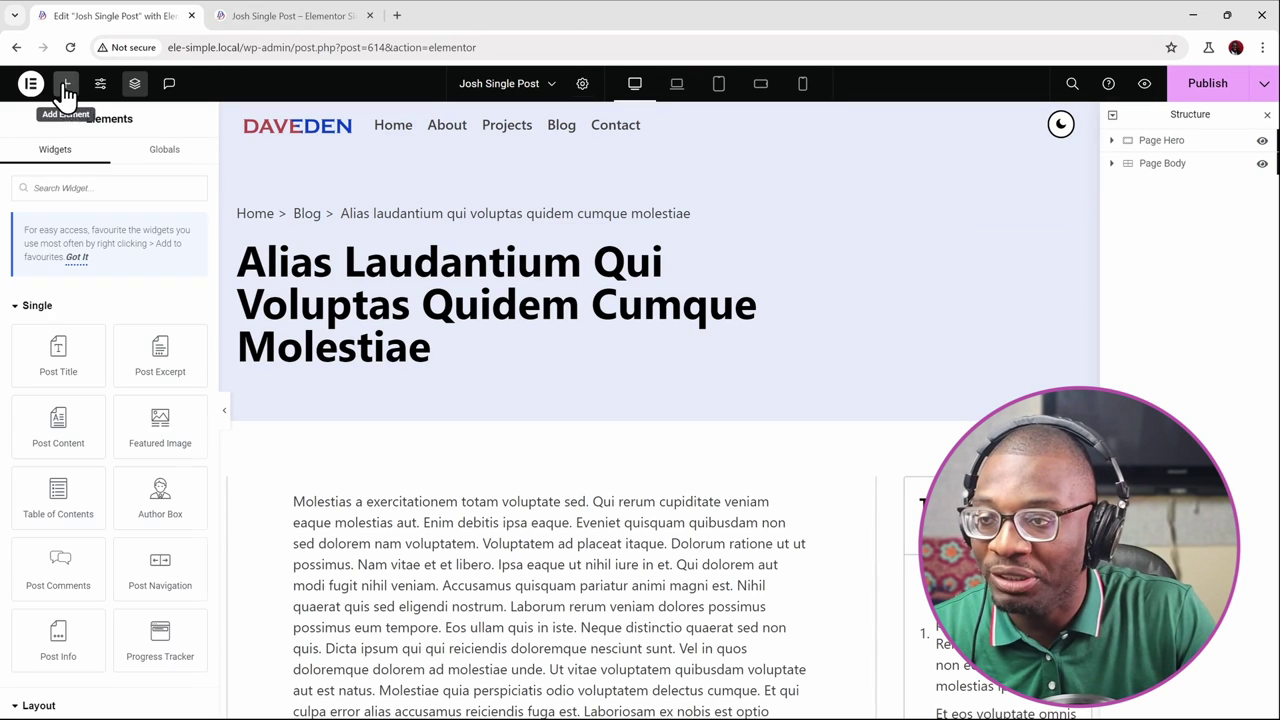
click(100, 187)
text(con)
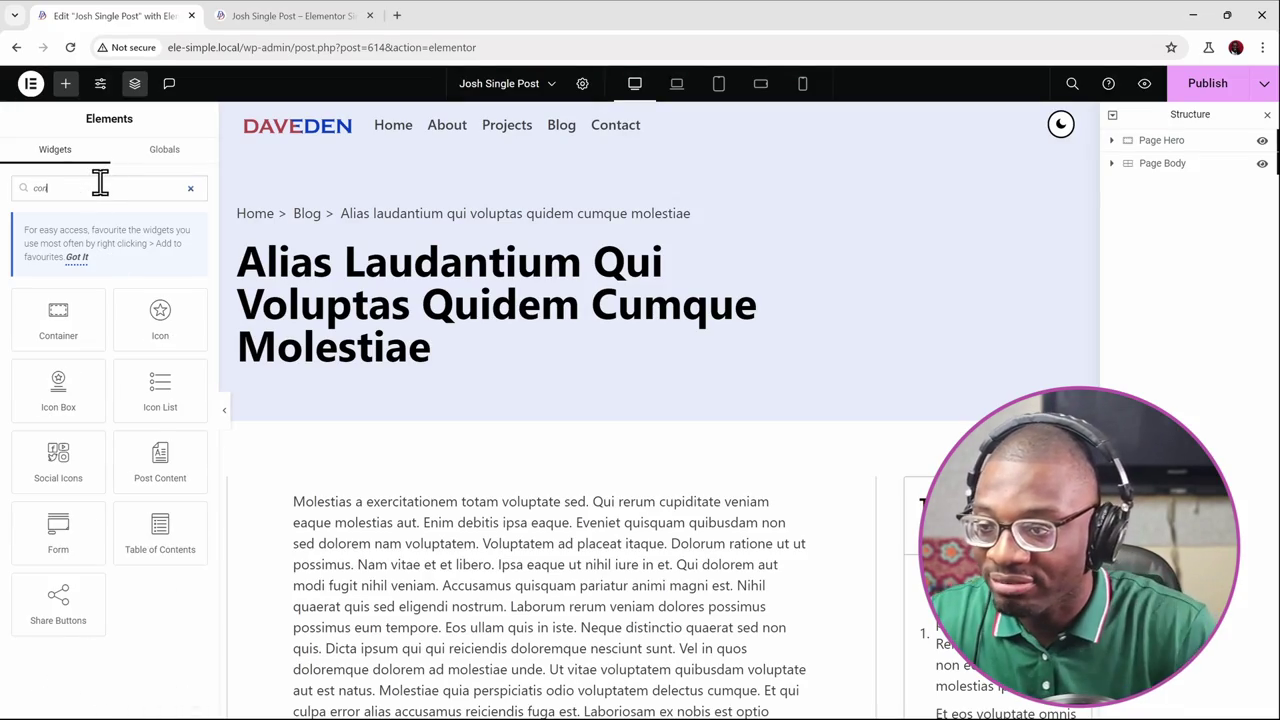
click(40, 330)
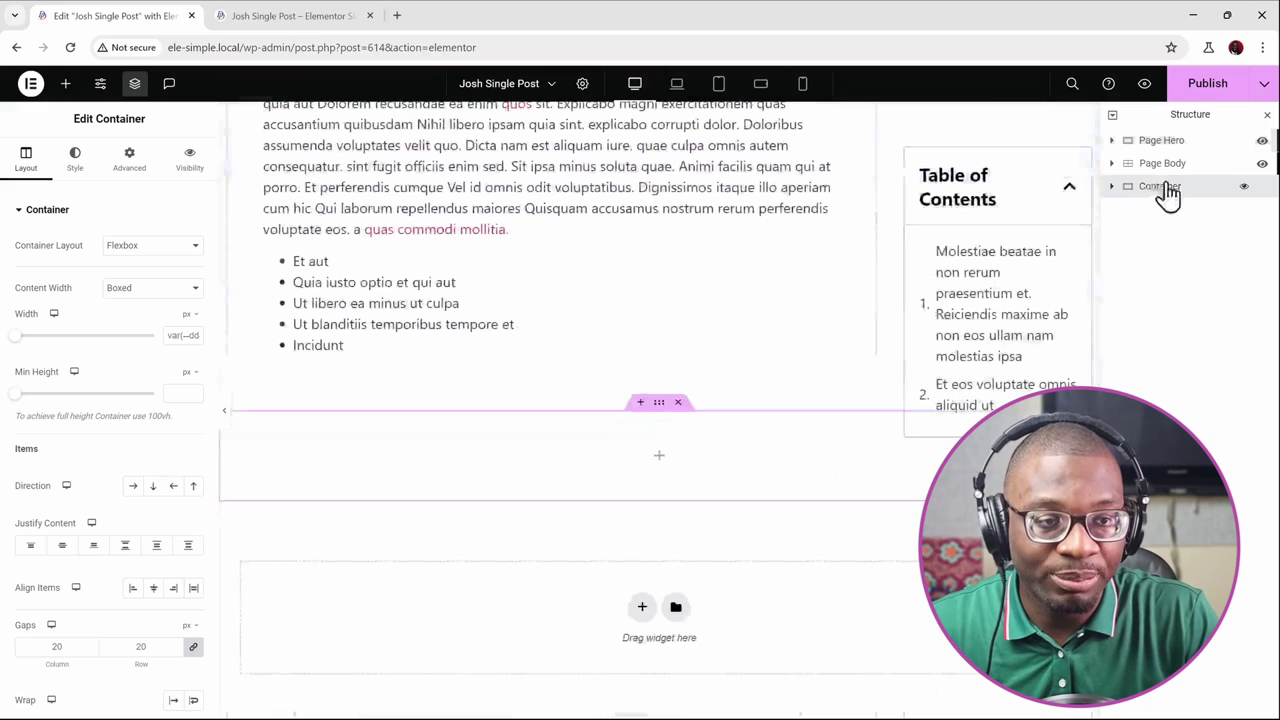
click(140, 290)
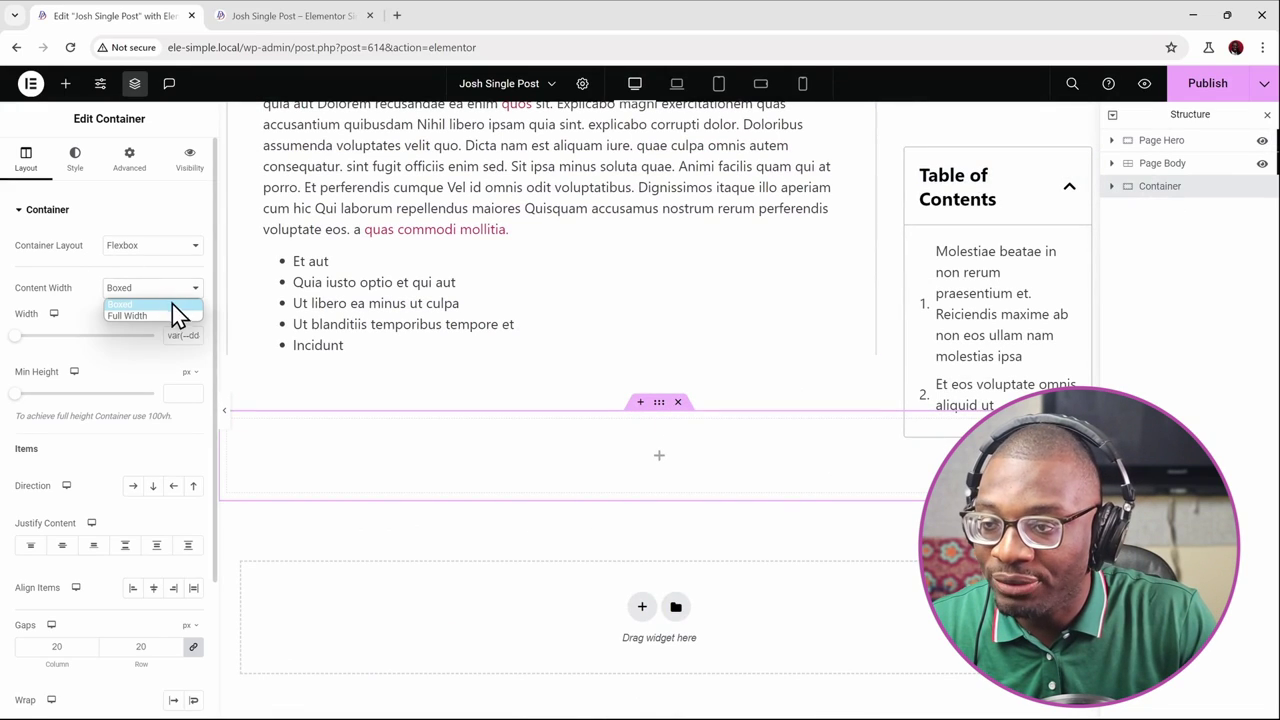
click(157, 316)
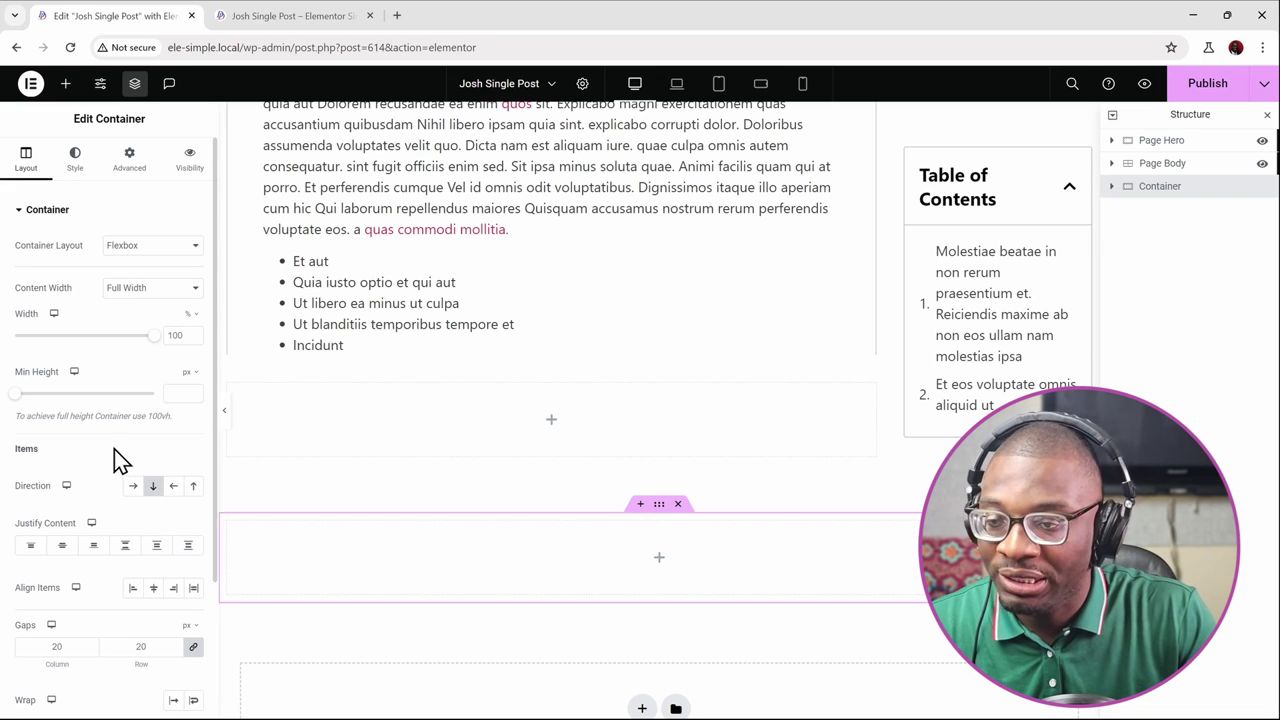
Step: Set the new container's column and row gaps to 0 and its padding to 0 on all sides
scroll(118, 485, down, 2)
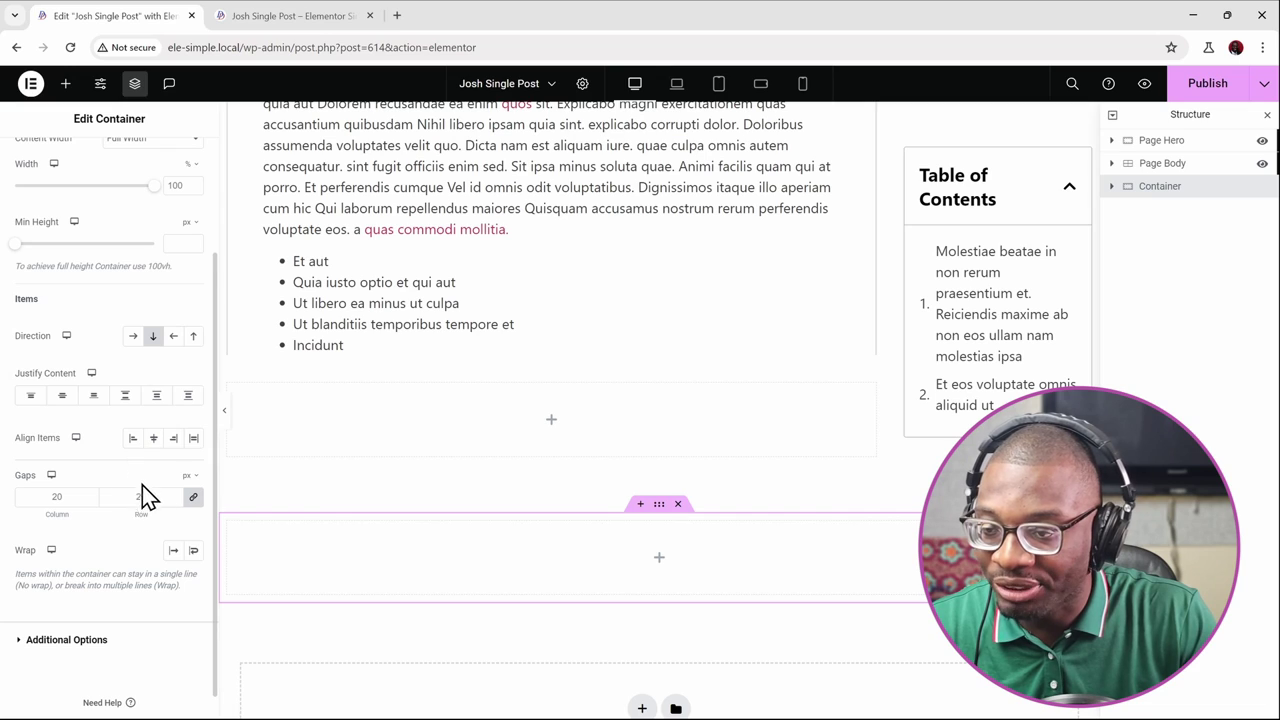
text(0)
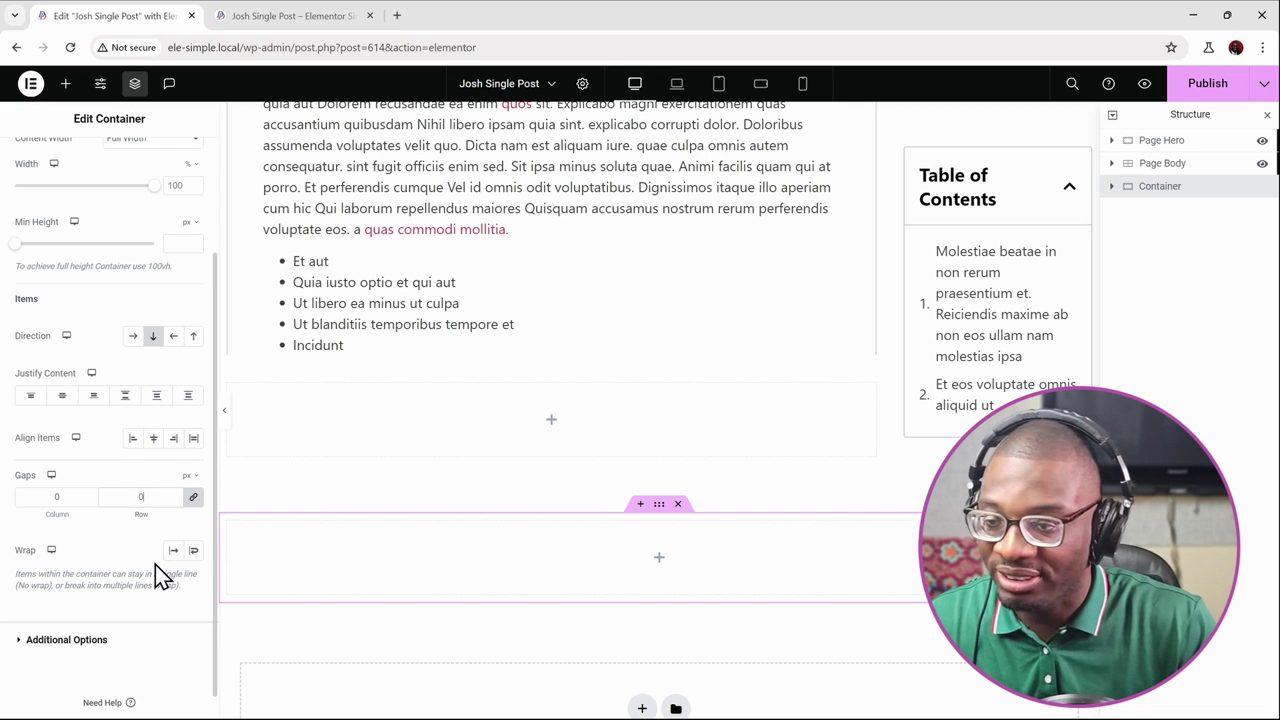
scroll(152, 400, up, 3)
click(129, 160)
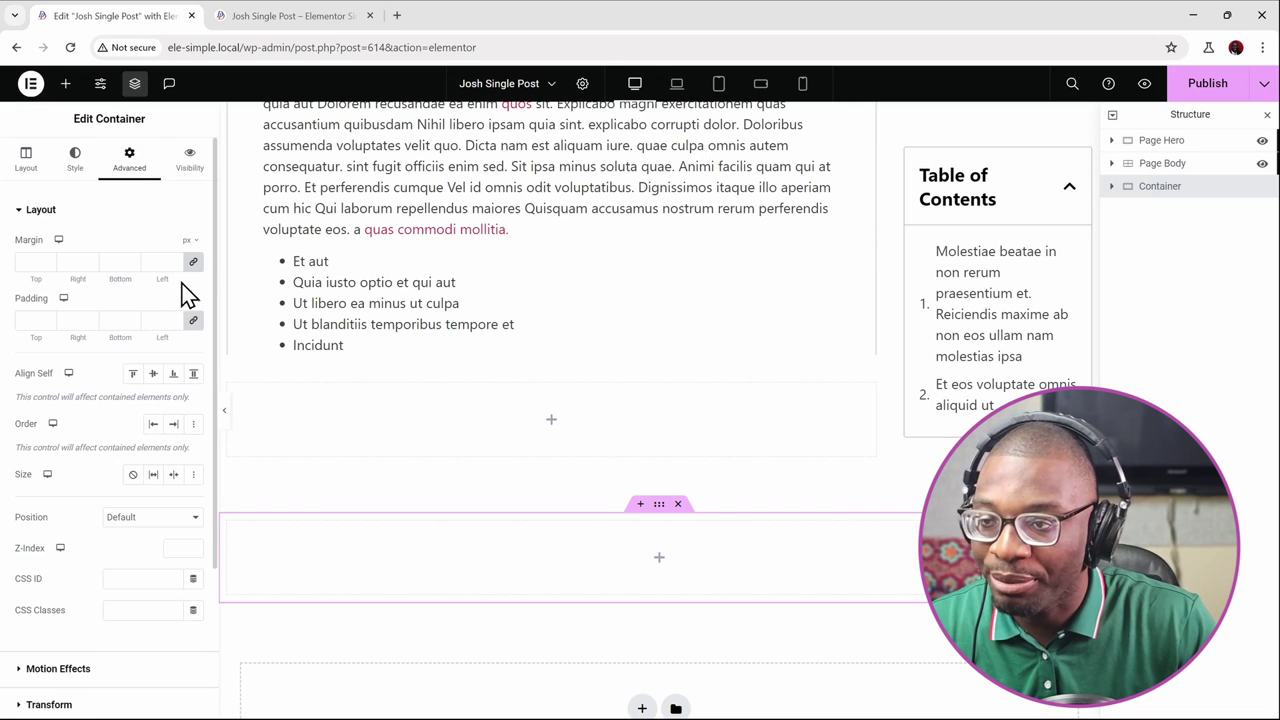
text(0)
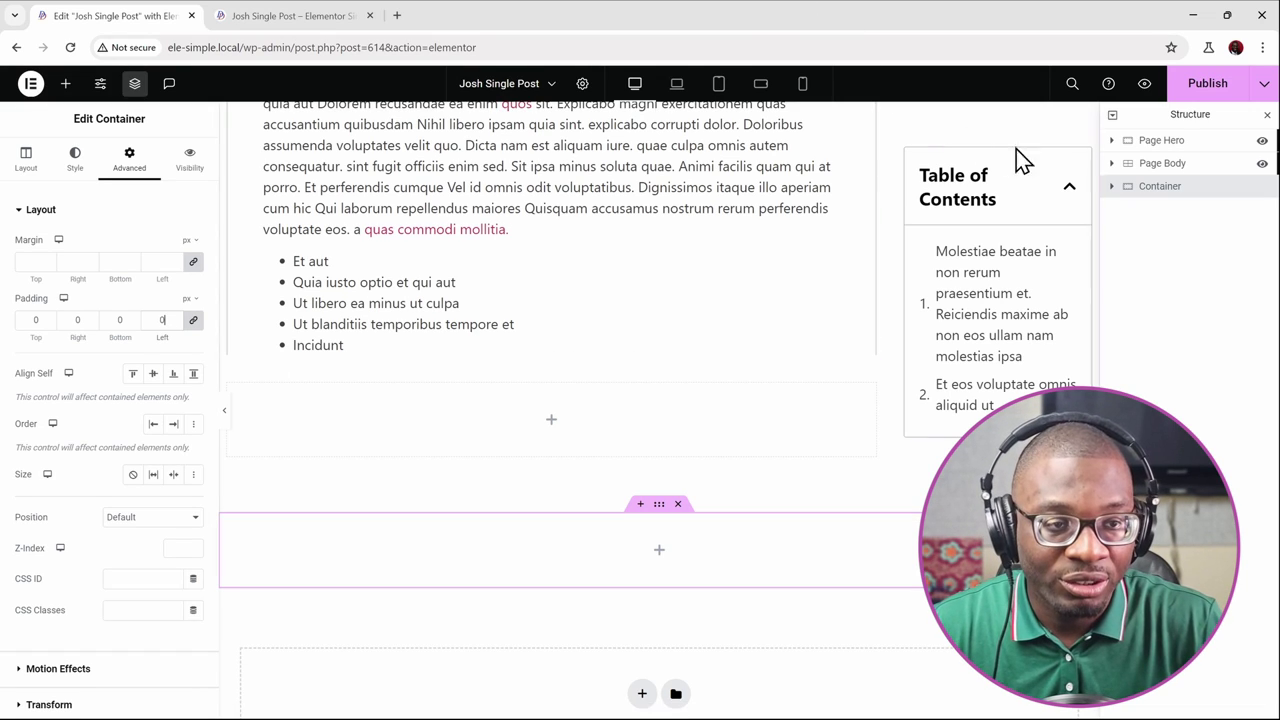
Step: Copy the Page Hero container, rename the new container as Main and paste the copy inside it
click(1172, 148)
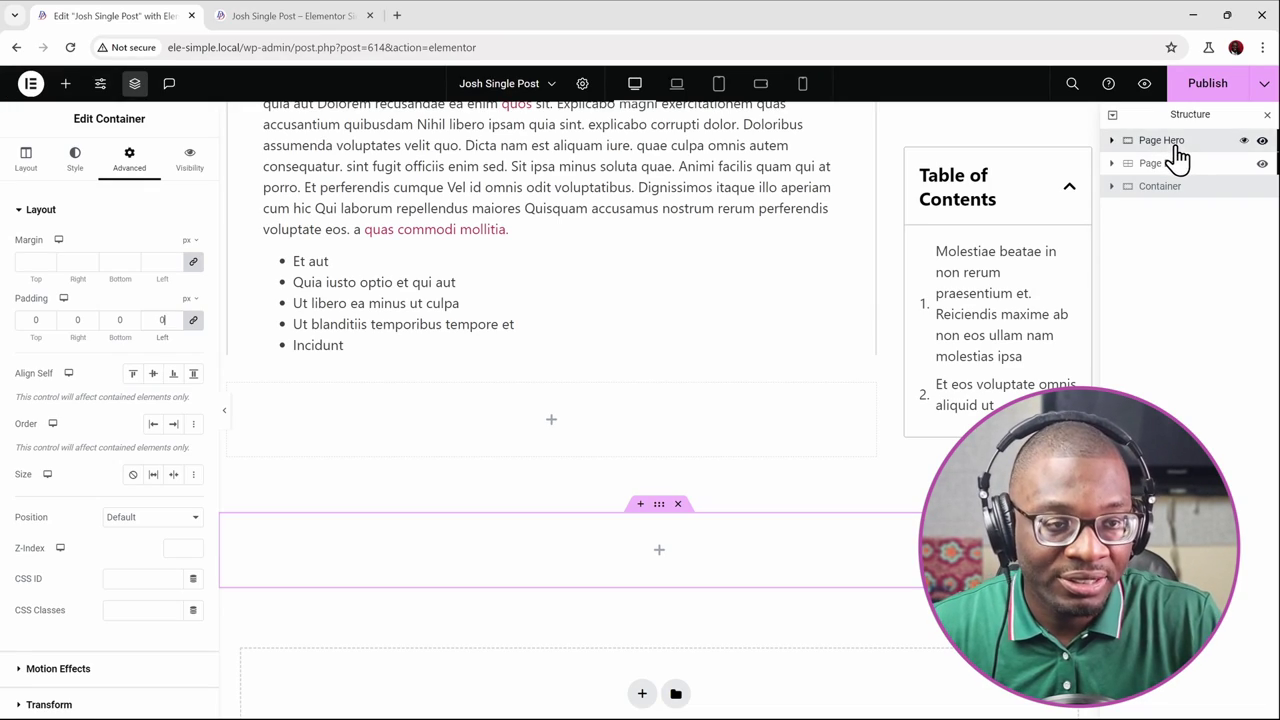
right_click(1173, 146)
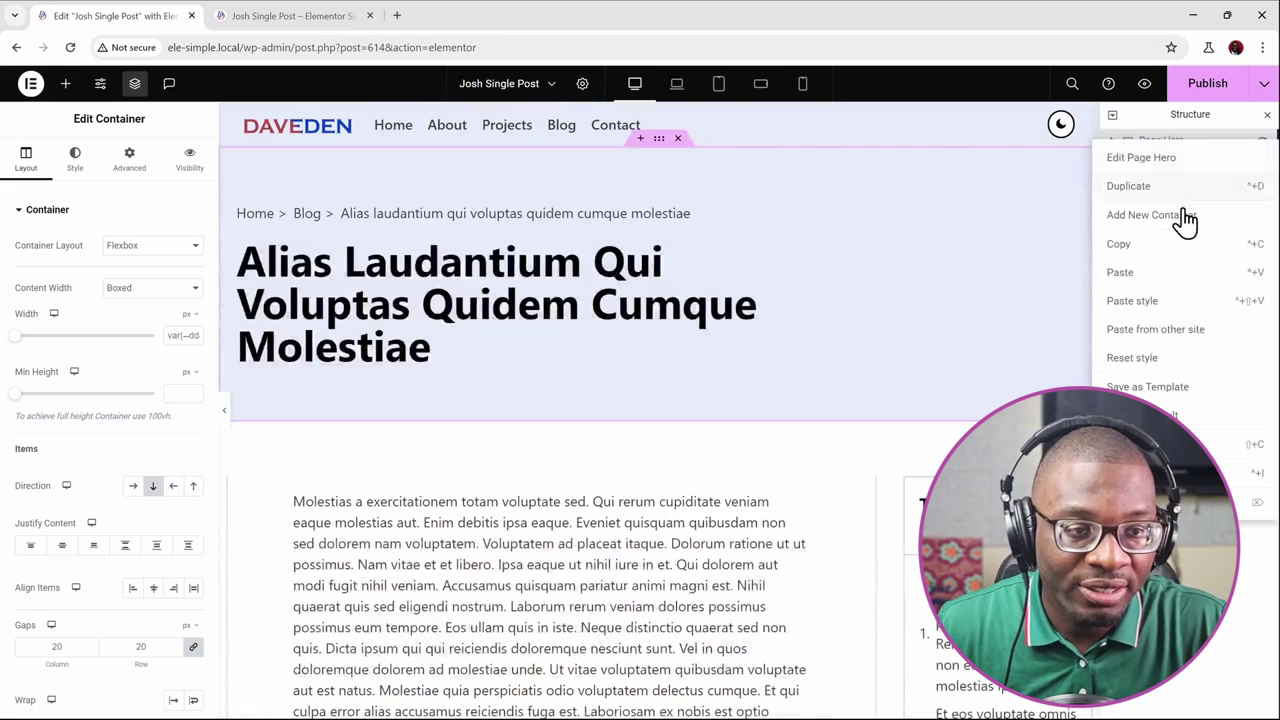
click(1165, 253)
click(1168, 195)
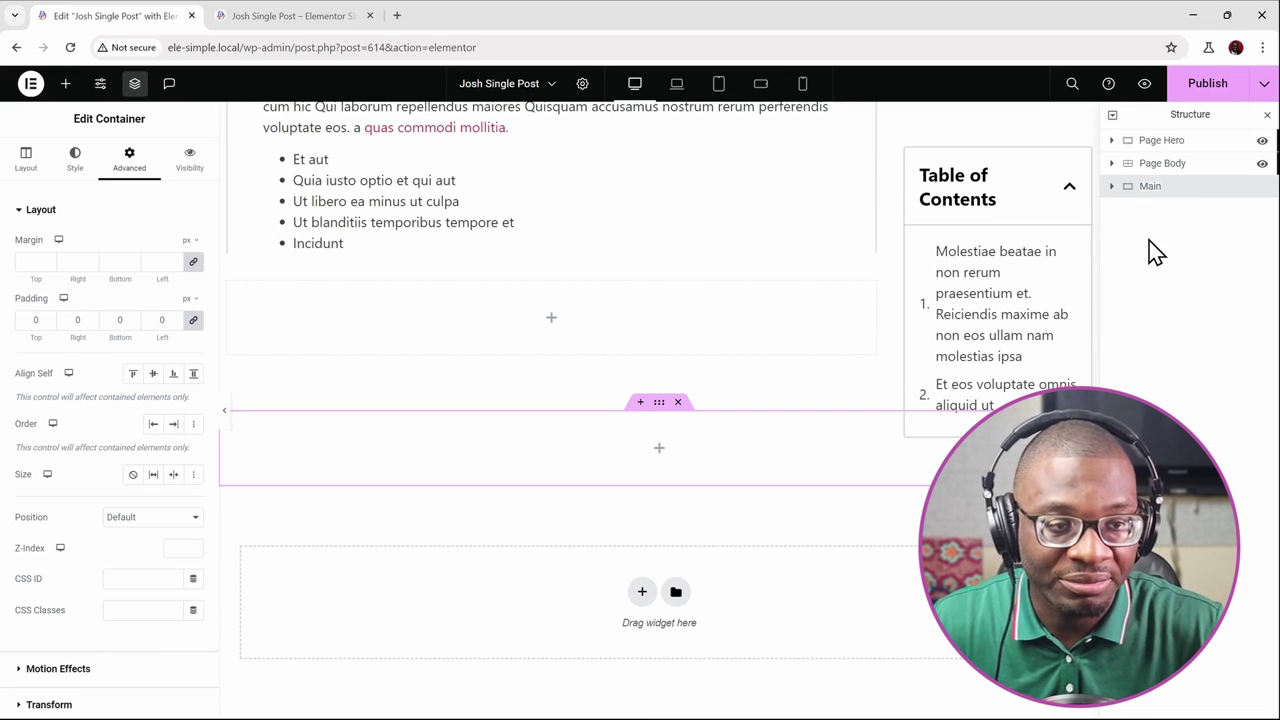
right_click(1160, 190)
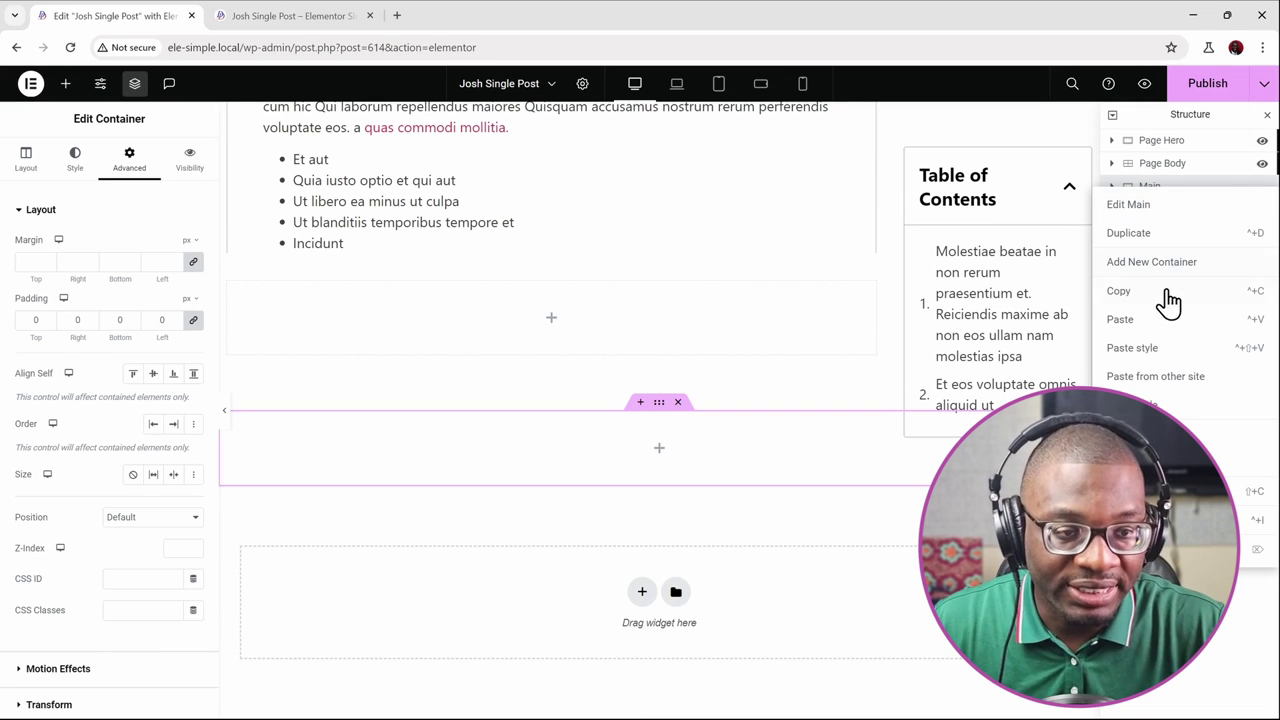
click(1130, 319)
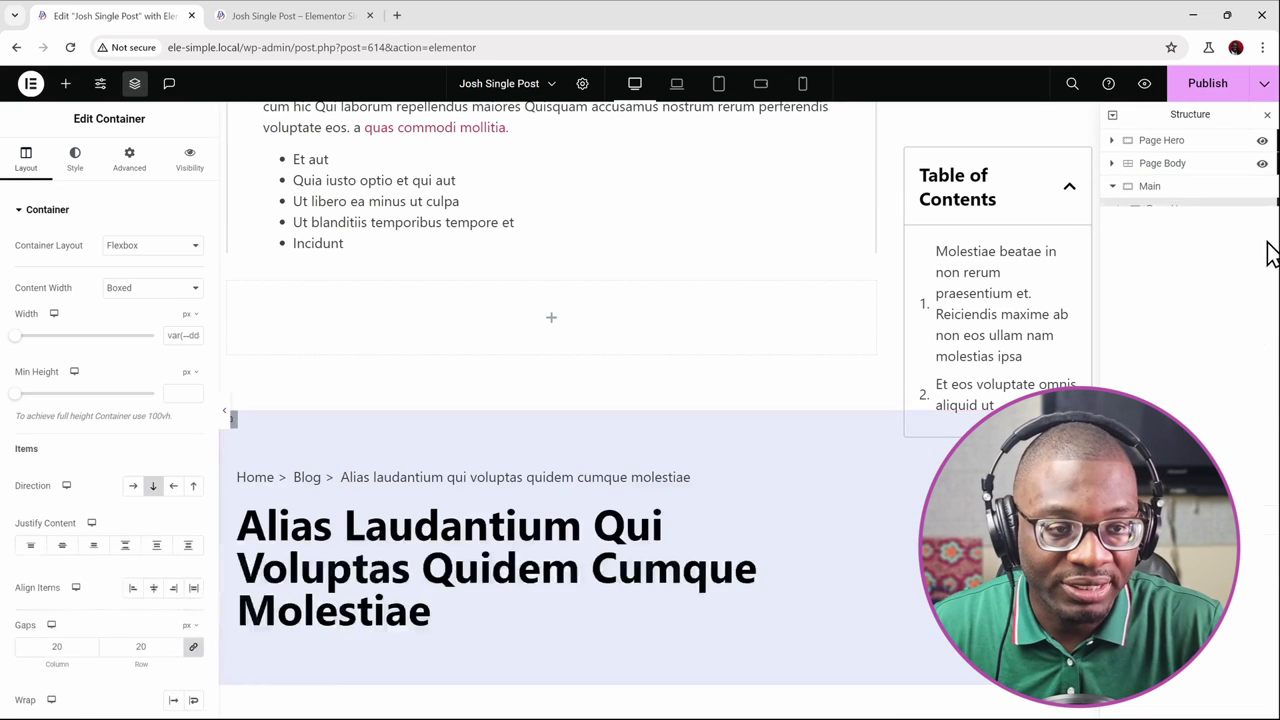
Step: Copy the Page Body grid and paste it inside the Main container
click(1170, 165)
right_click(1168, 172)
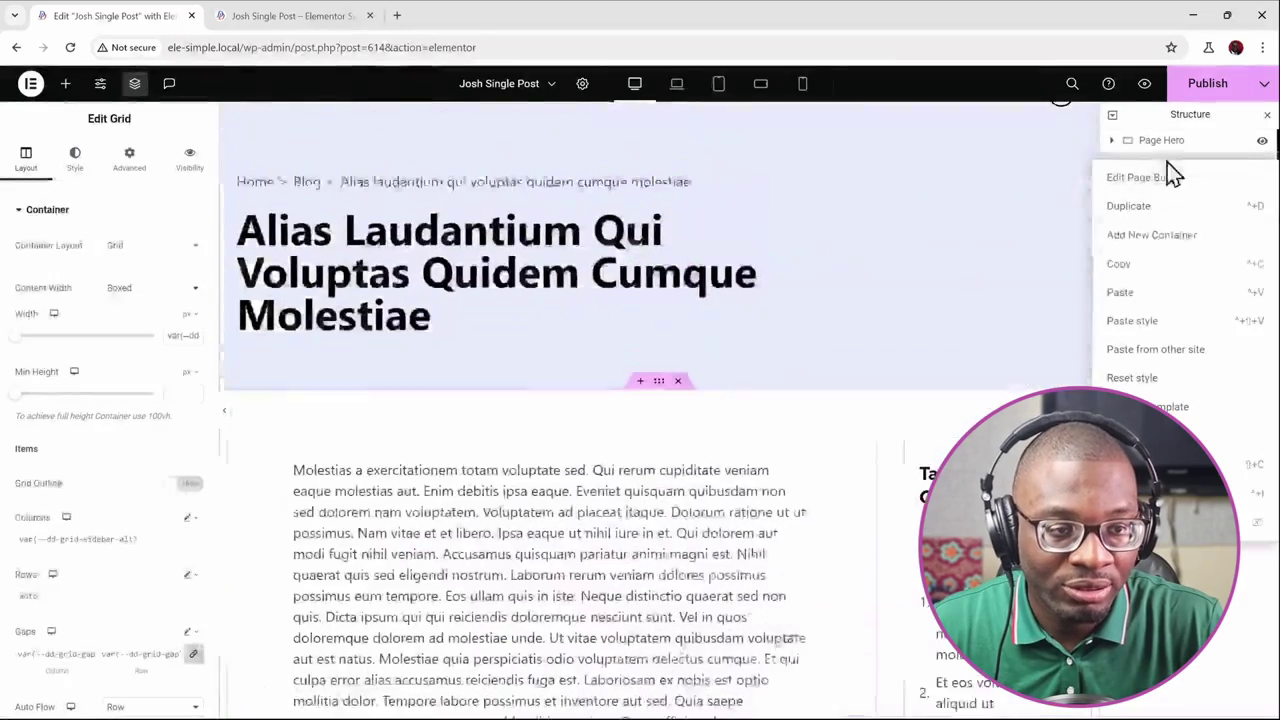
click(1160, 264)
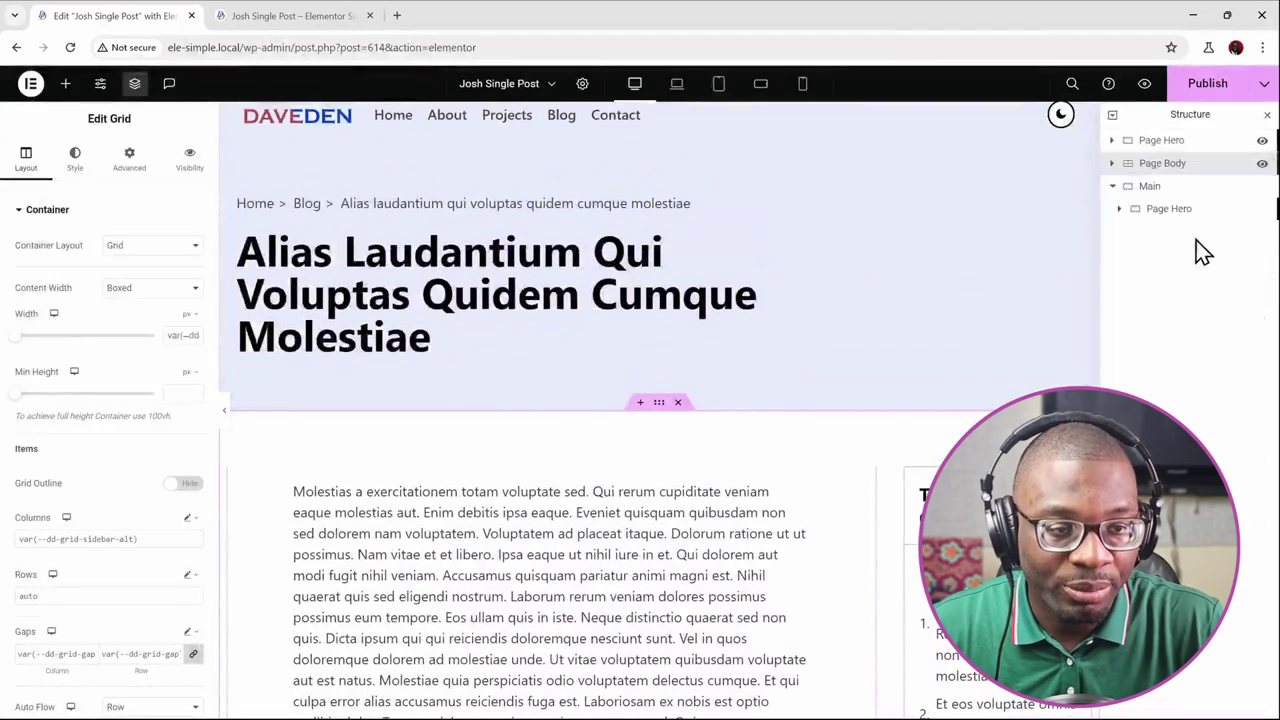
click(1164, 188)
right_click(1166, 186)
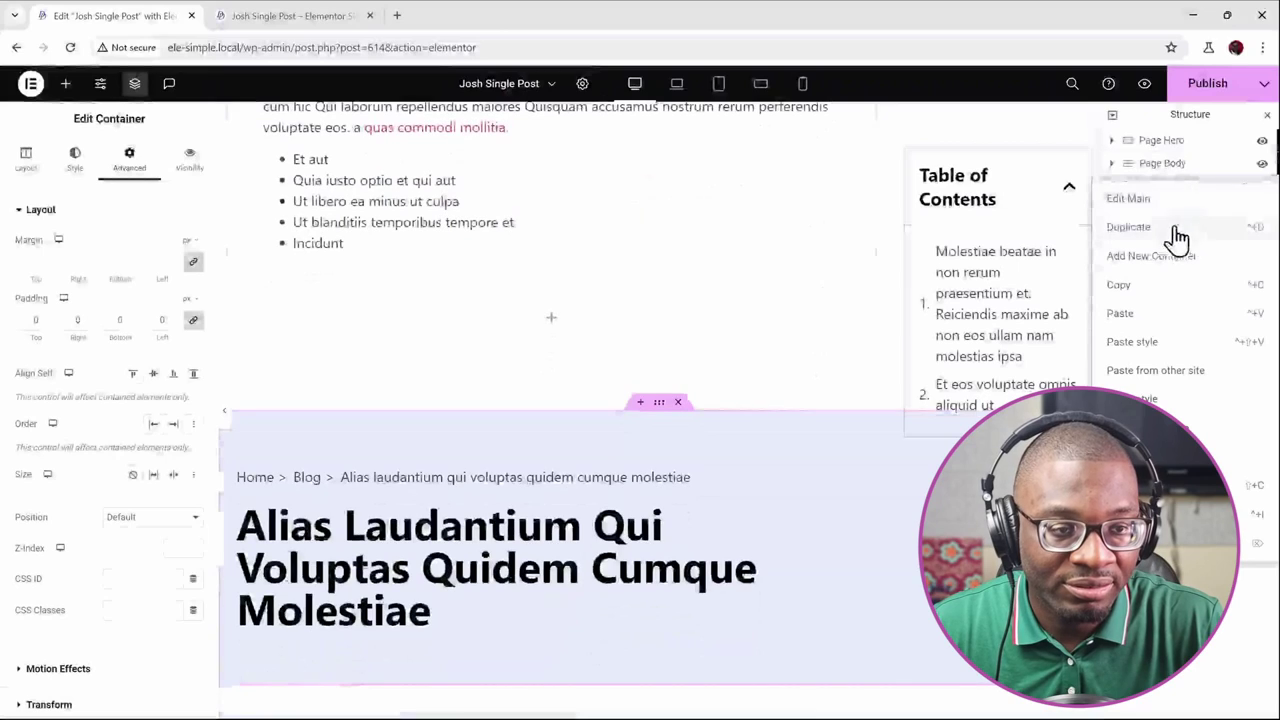
click(1150, 312)
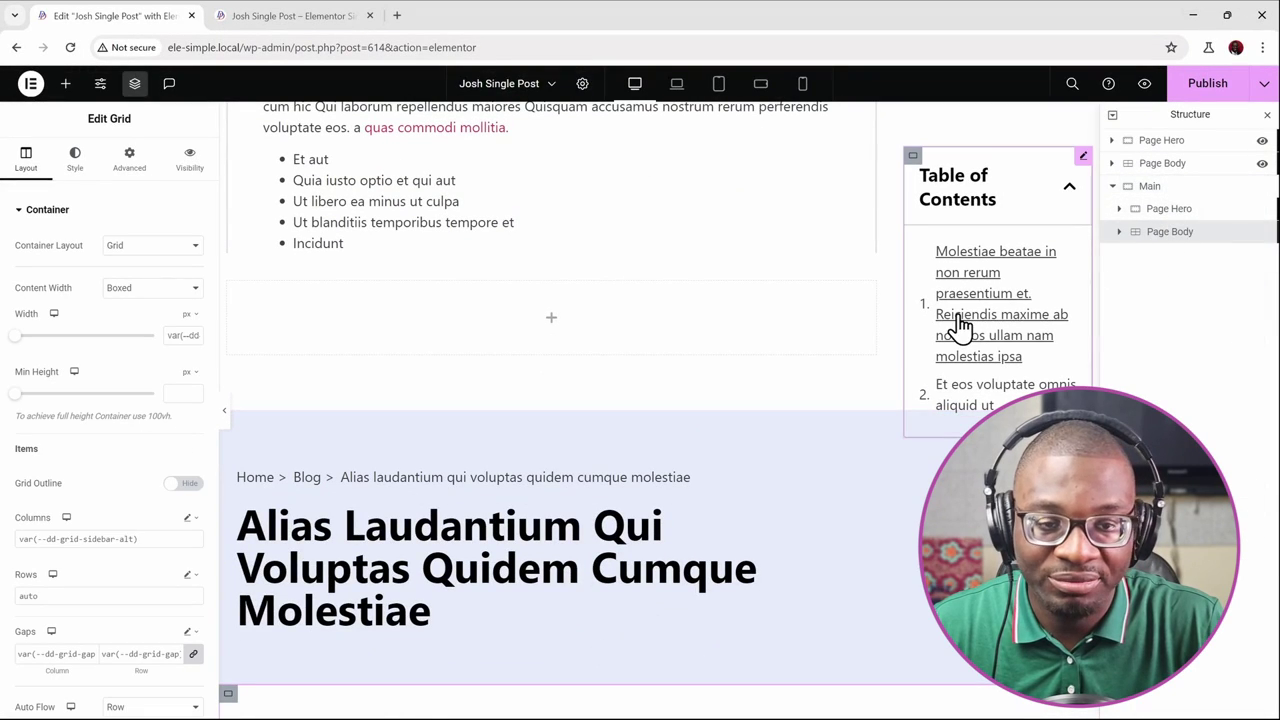
Step: Delete the original Page Hero and Page Body that sit outside the Main container
scroll(943, 330, up, 1)
click(1170, 145)
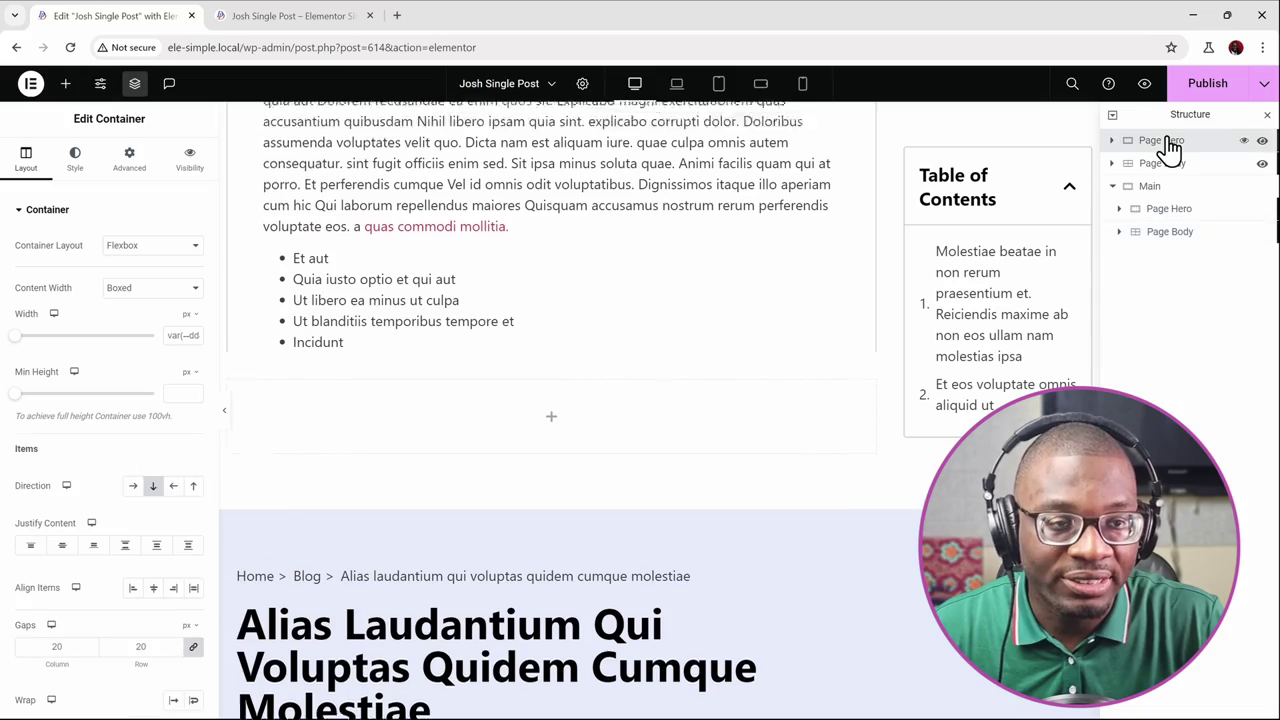
right_click(1170, 147)
click(1185, 390)
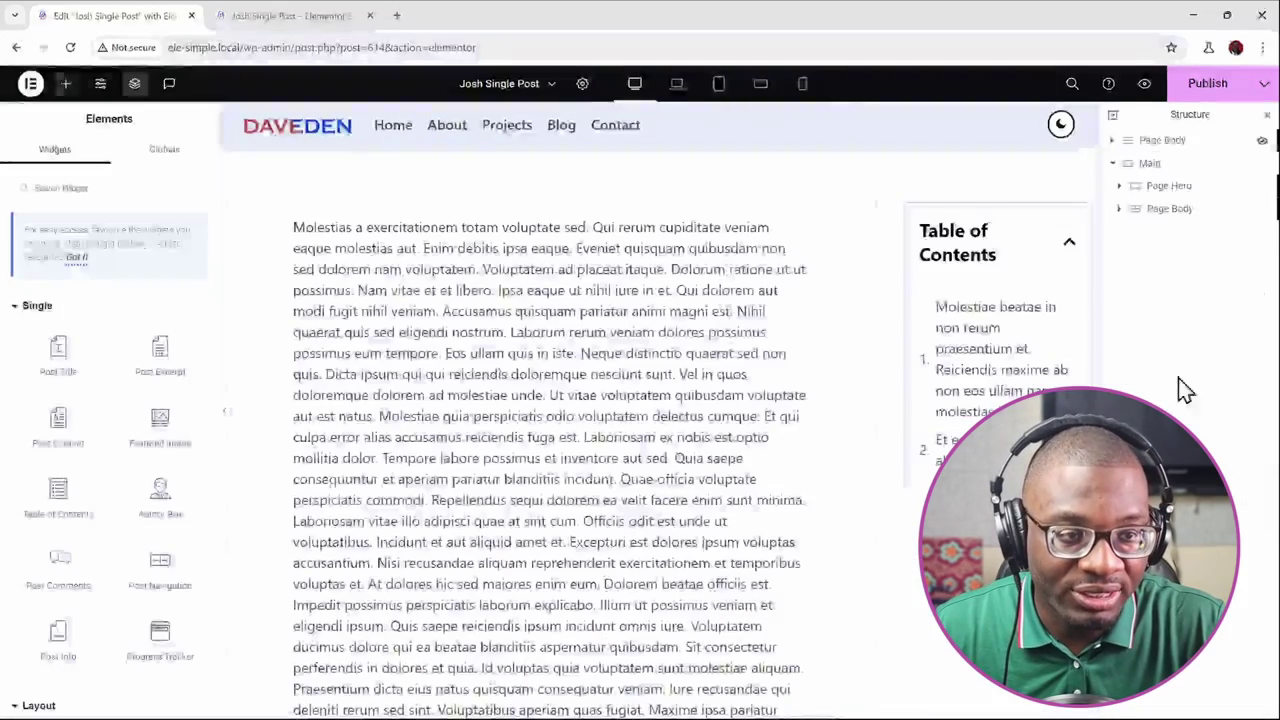
click(1170, 140)
right_click(1170, 139)
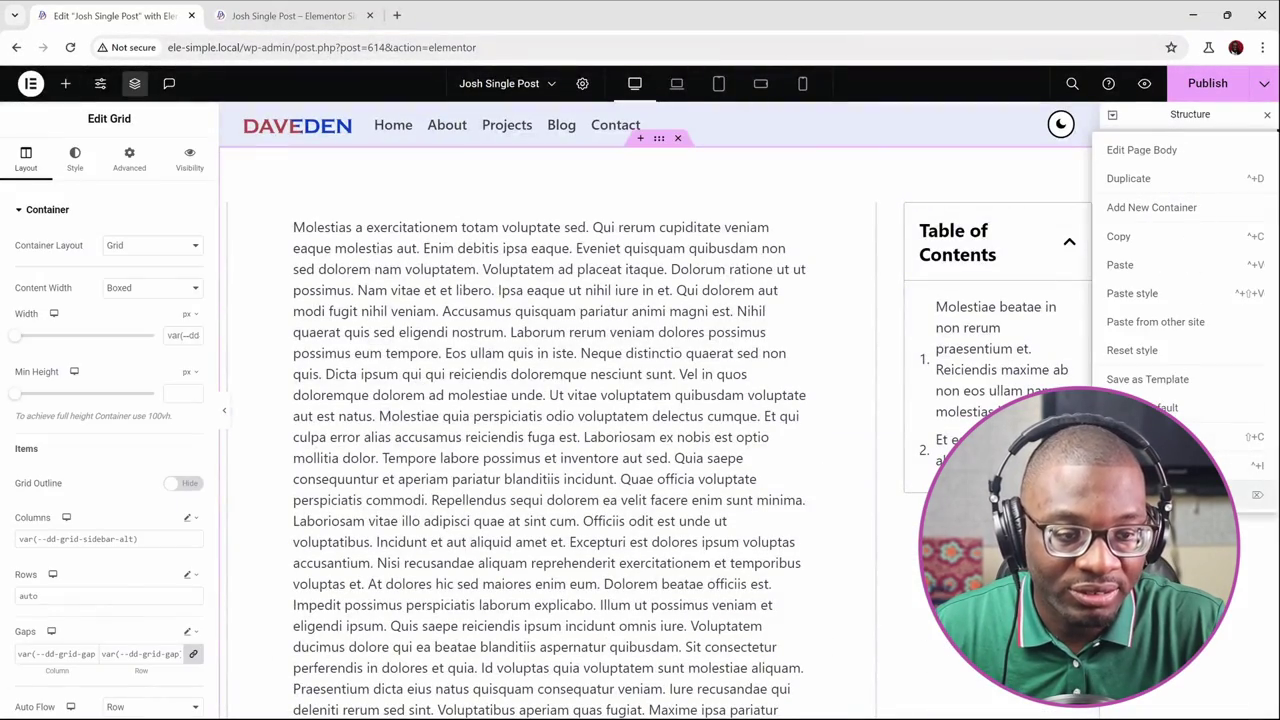
key(ctrl+z)
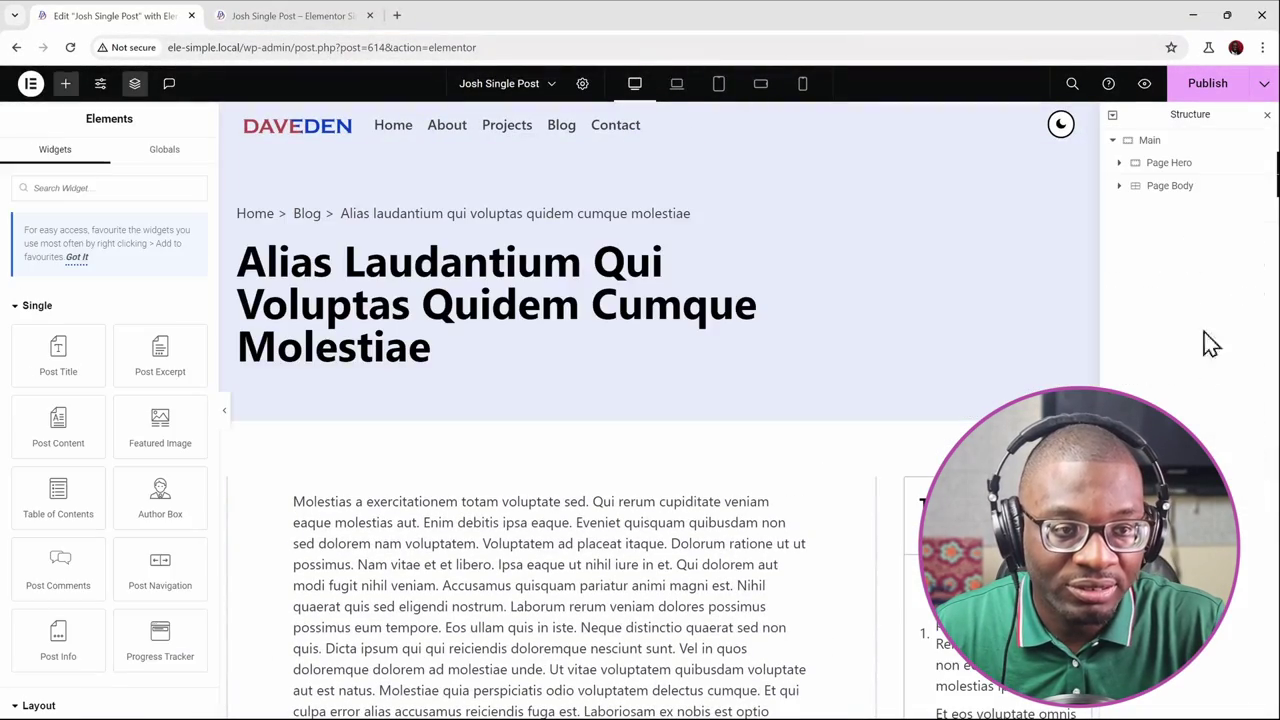
Step: Set the Main container's HTML tag to main
click(1150, 141)
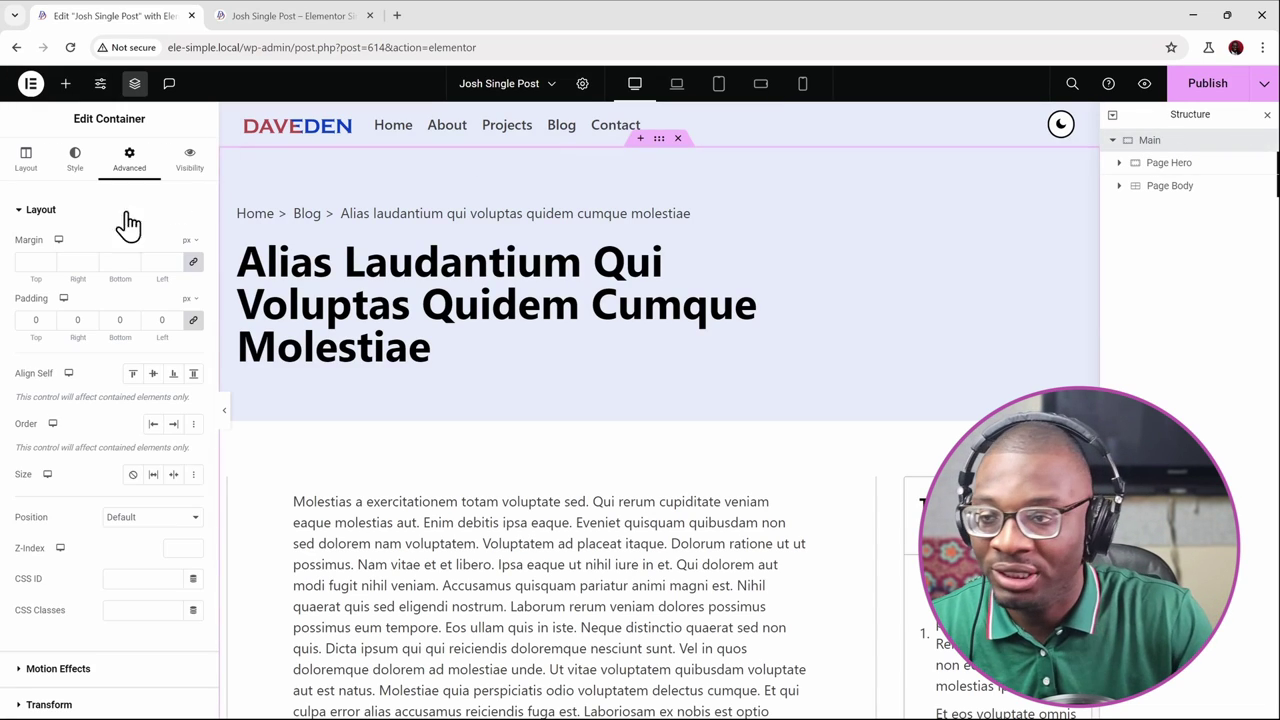
scroll(100, 337, down, 2)
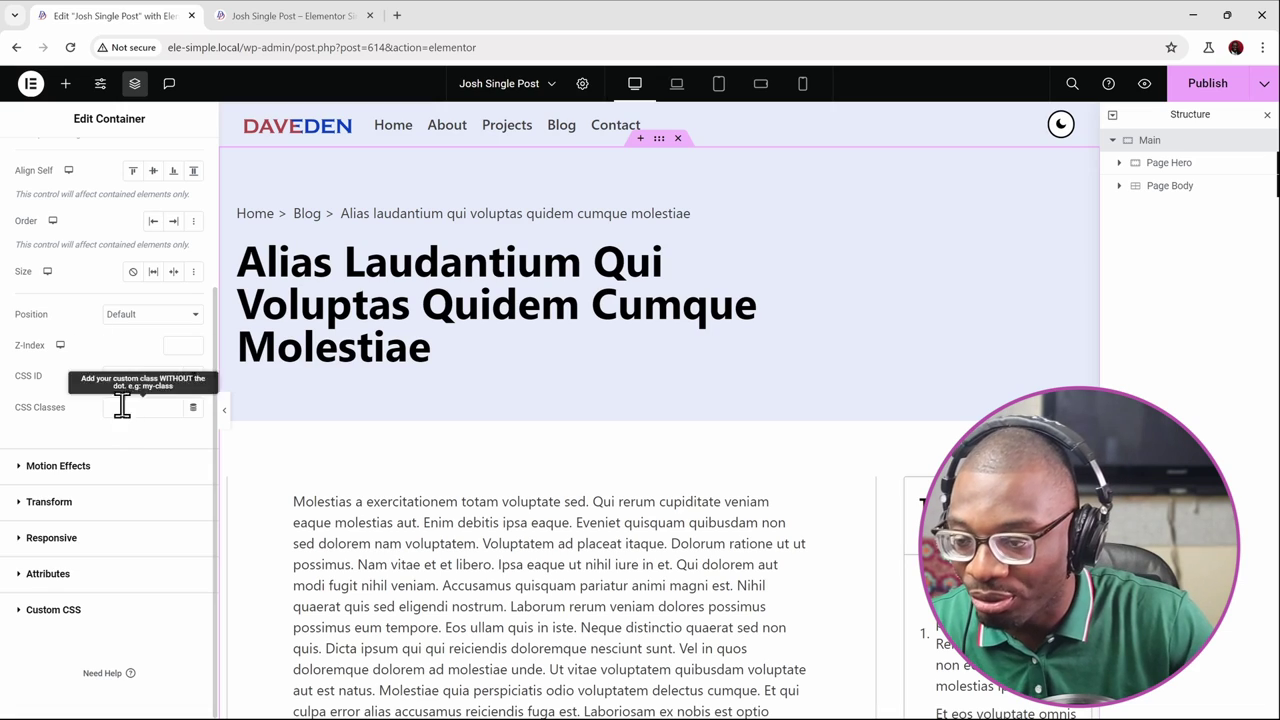
scroll(91, 349, up, 2)
click(28, 170)
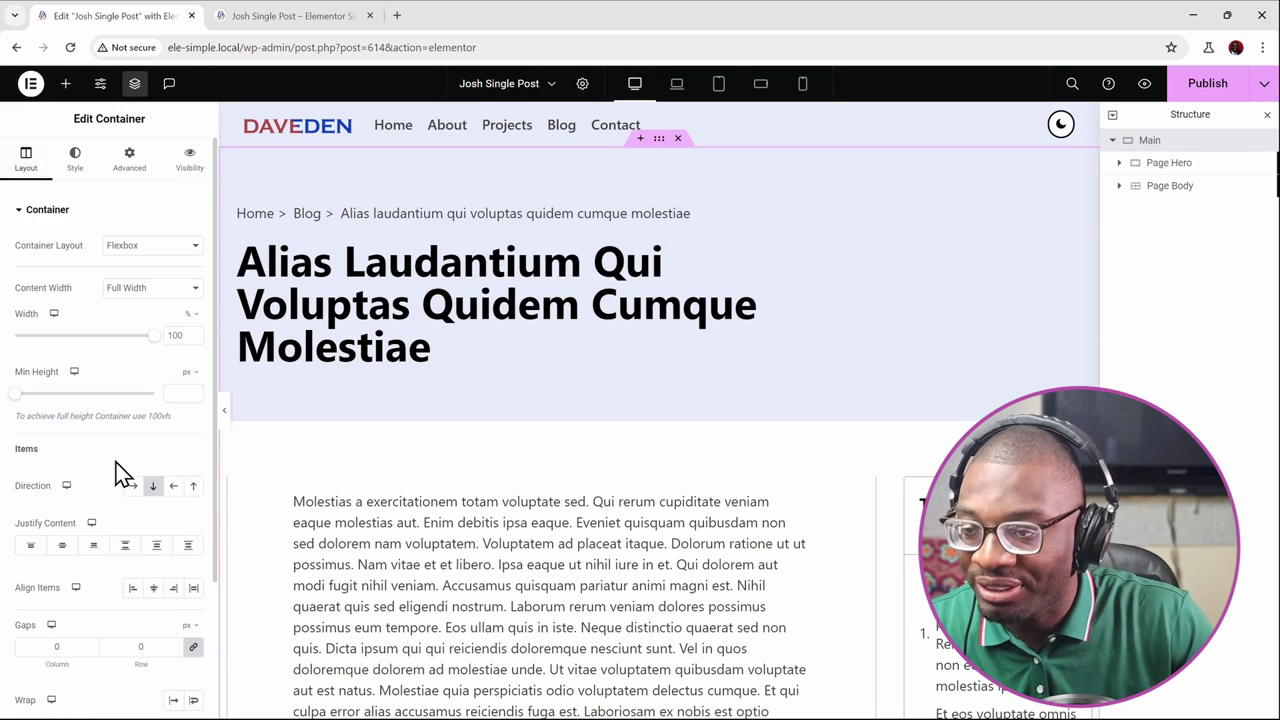
scroll(114, 480, down, 3)
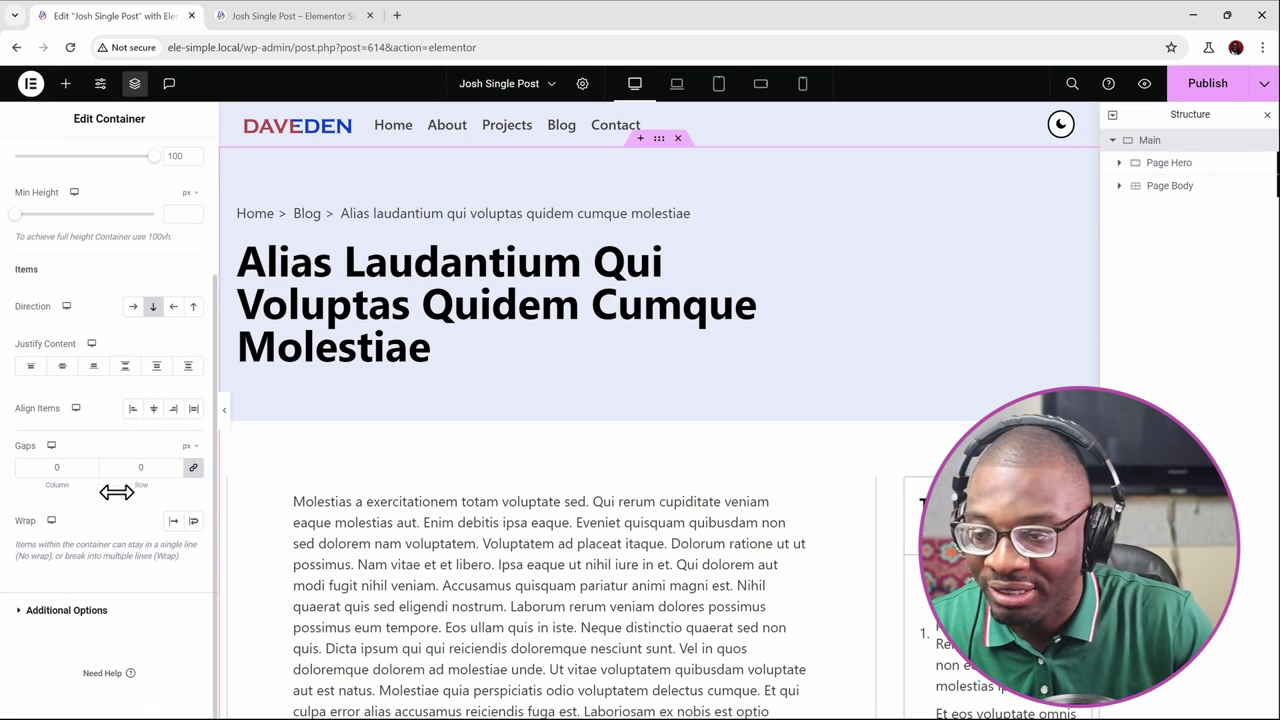
click(47, 618)
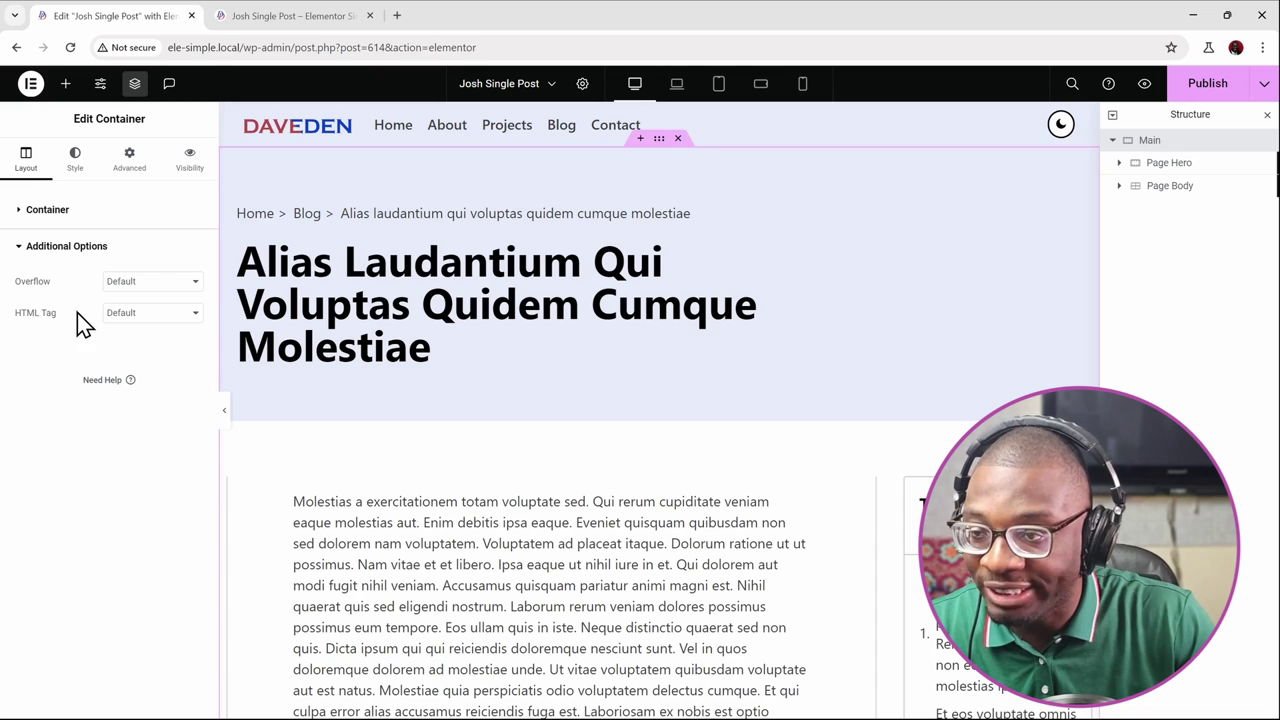
click(130, 314)
key(m)
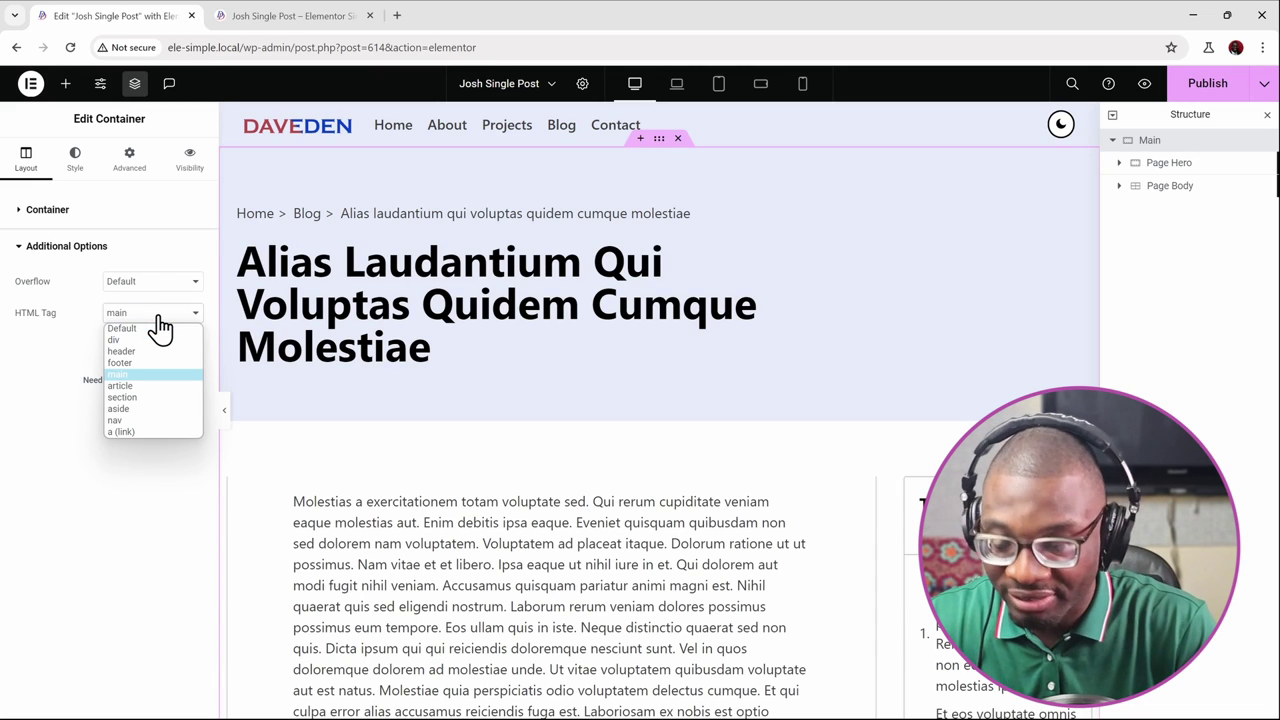
click(157, 316)
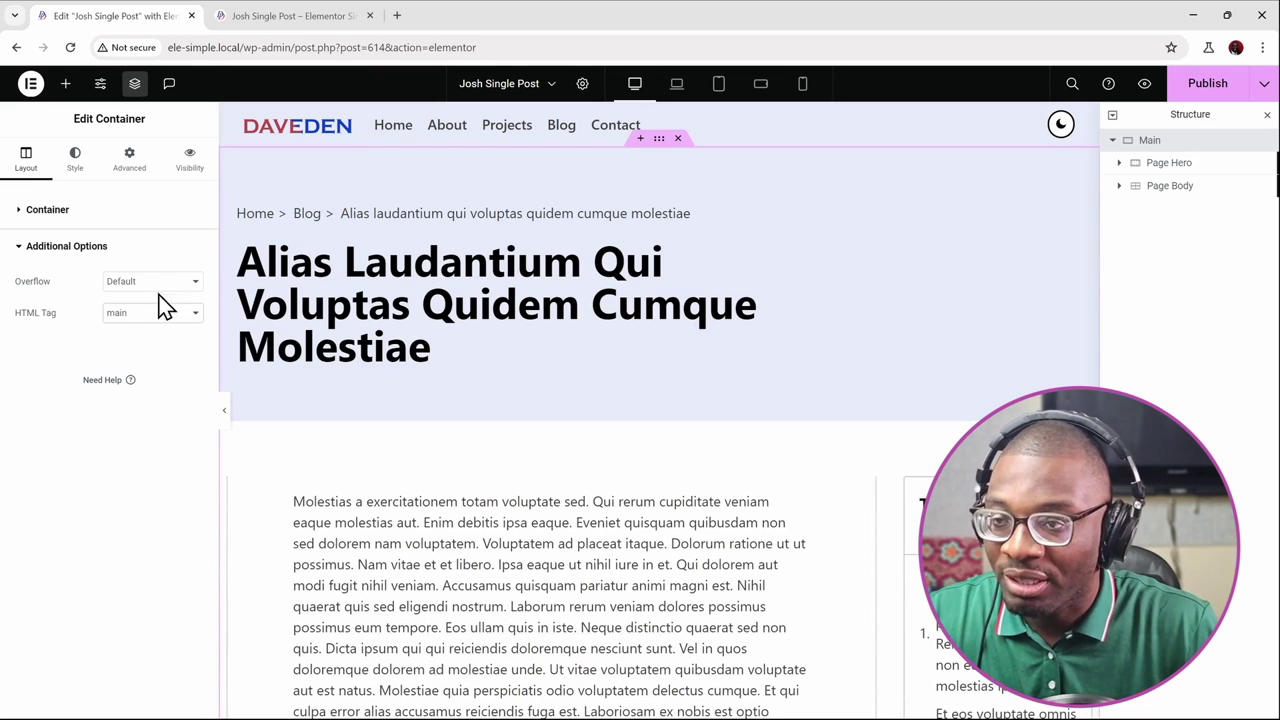
Step: Give the Main container the CSS ID content and publish the template
click(129, 165)
scroll(139, 378, down, 2)
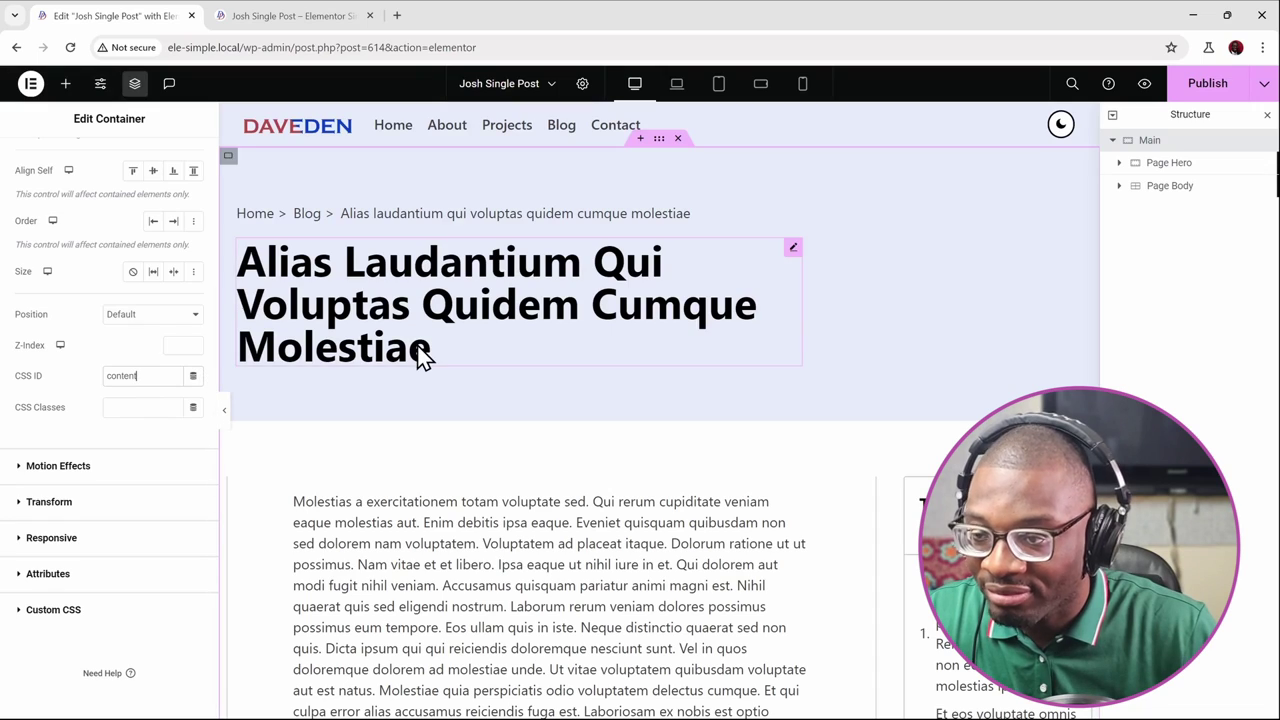
click(1196, 92)
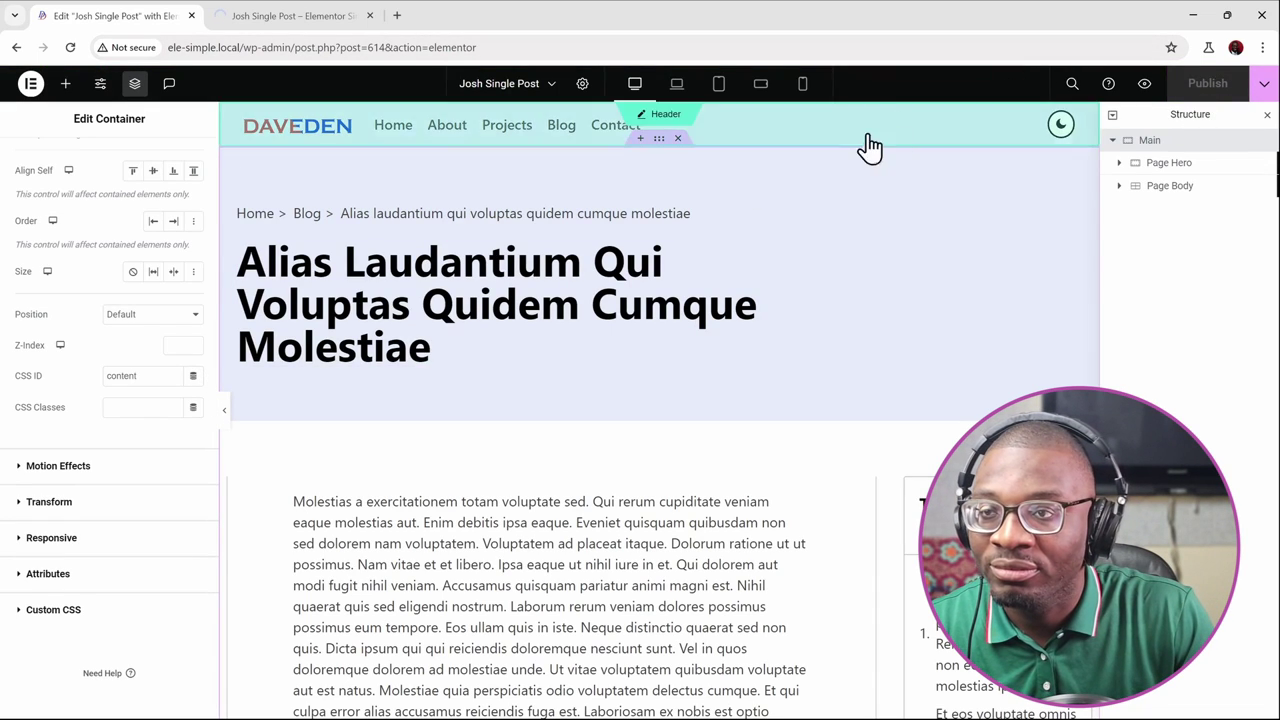
Step: Inspect the single-post div in the previewed page's markup for the main element and its ID, then close the developer tools
click(346, 18)
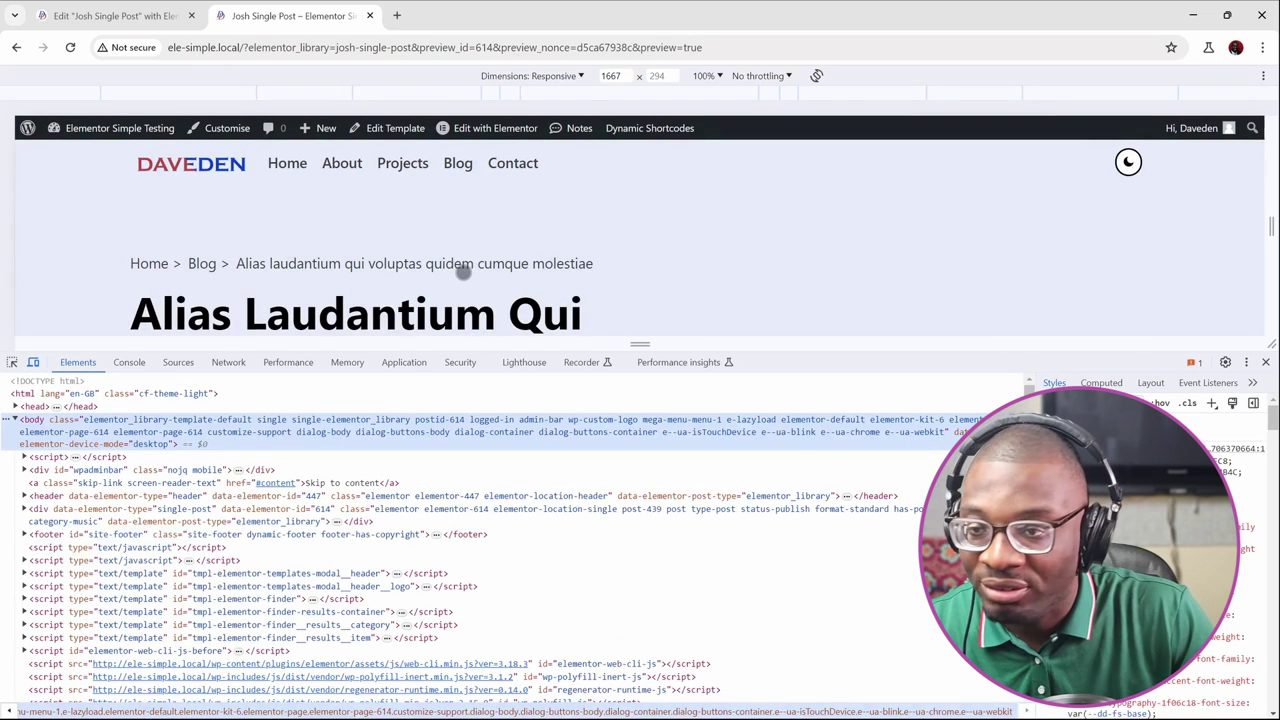
scroll(463, 272, down, 2)
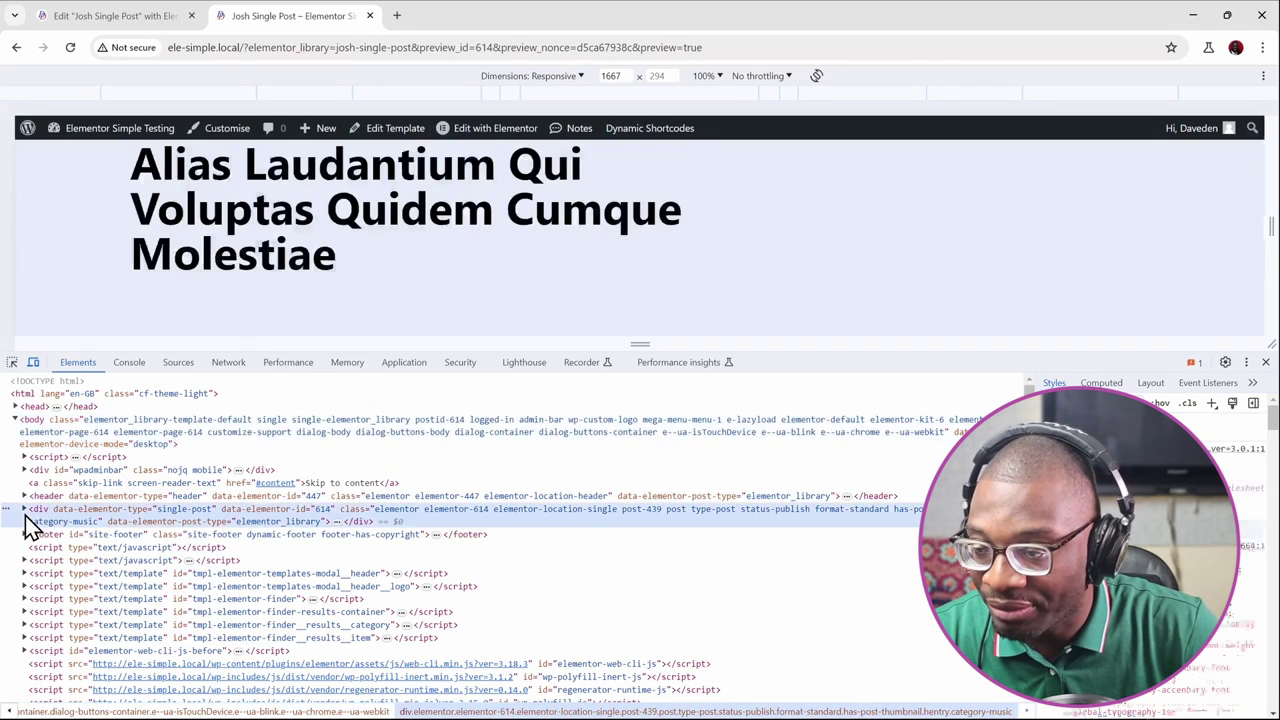
click(25, 510)
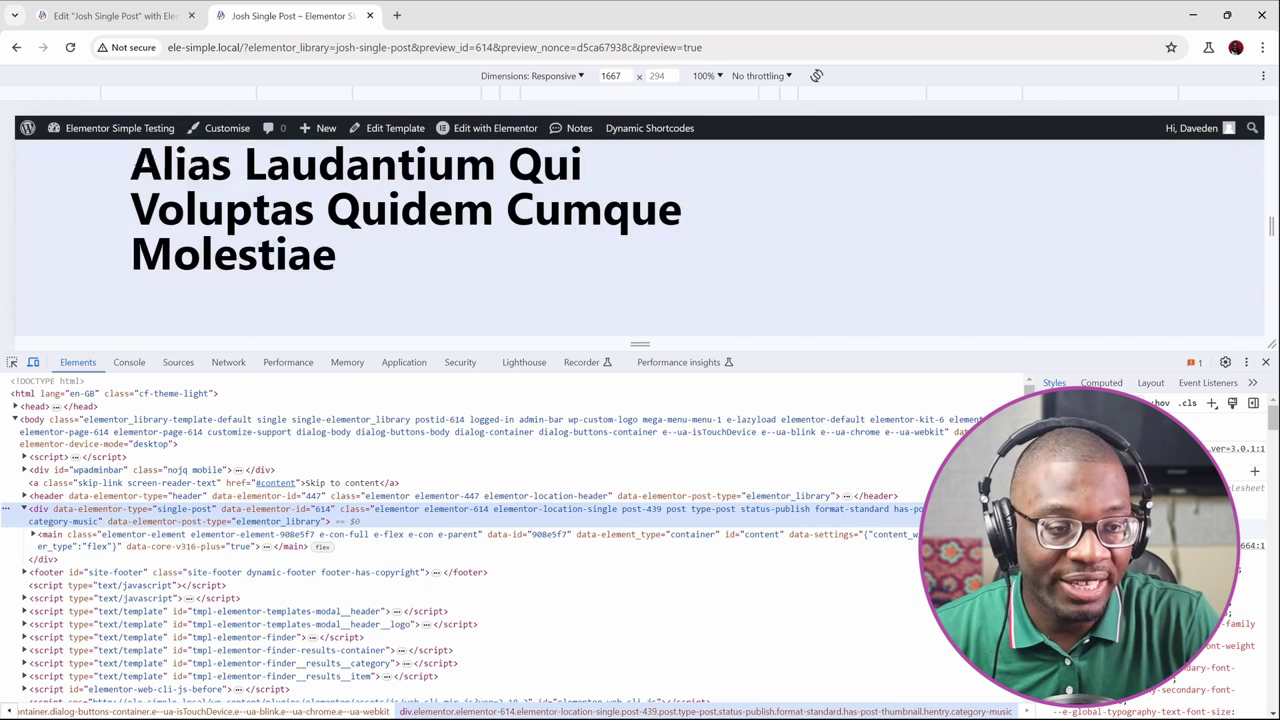
click(1266, 363)
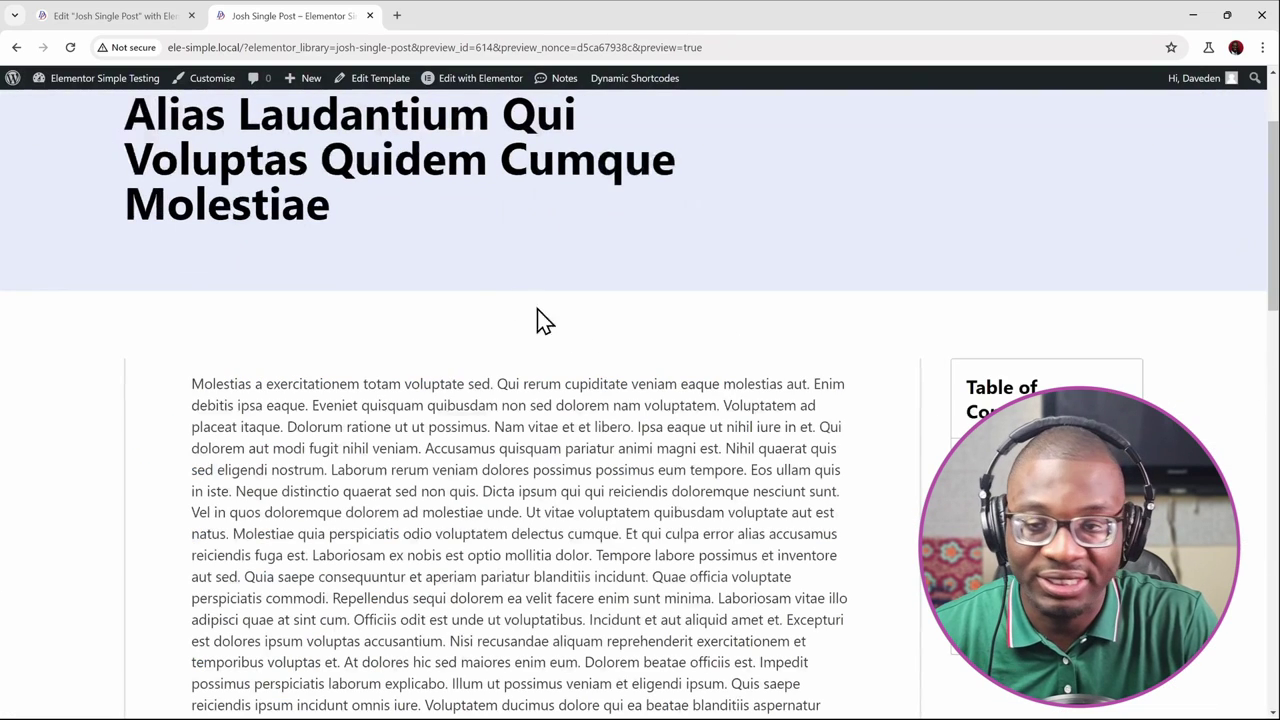
Step: Test the Skip to content link on the previewed post by moving keyboard focus from the address bar to it and activating it
scroll(330, 388, up, 2)
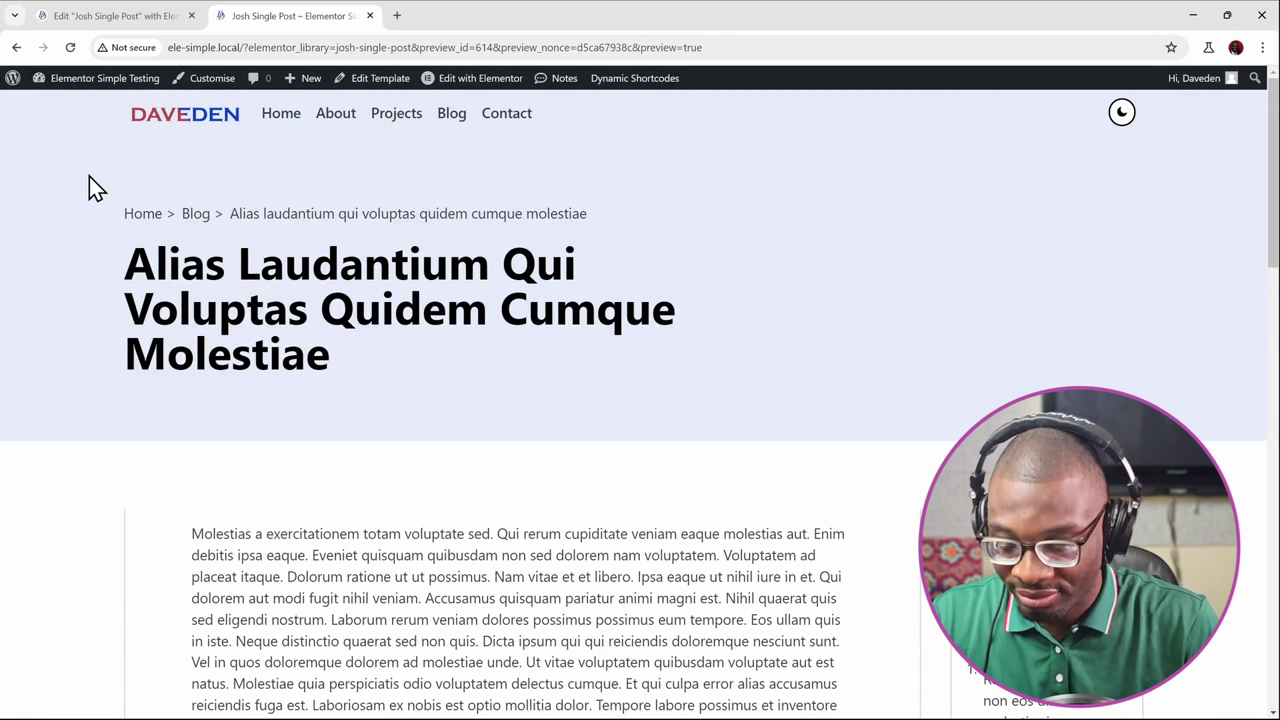
key(ctrl+l)
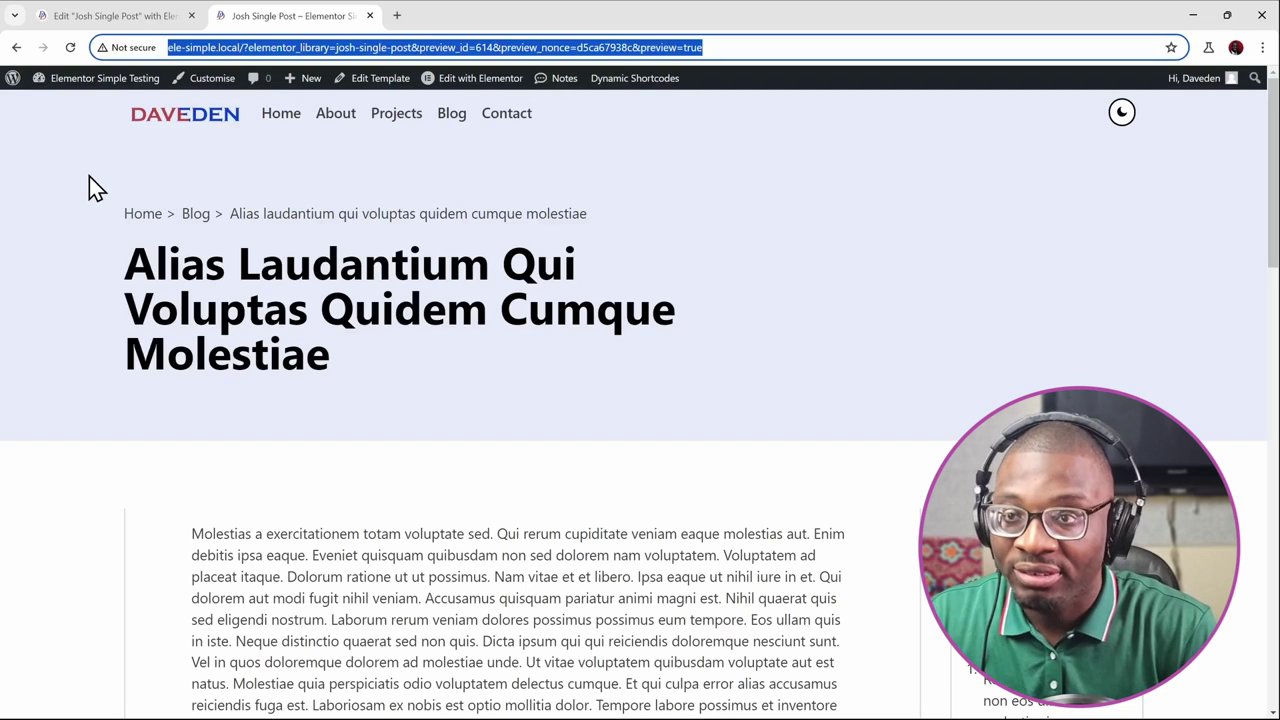
key(Tab)
key(Tab)
key(Tab)
key(Tab)
key(Tab)
key(Tab)
key(Tab)
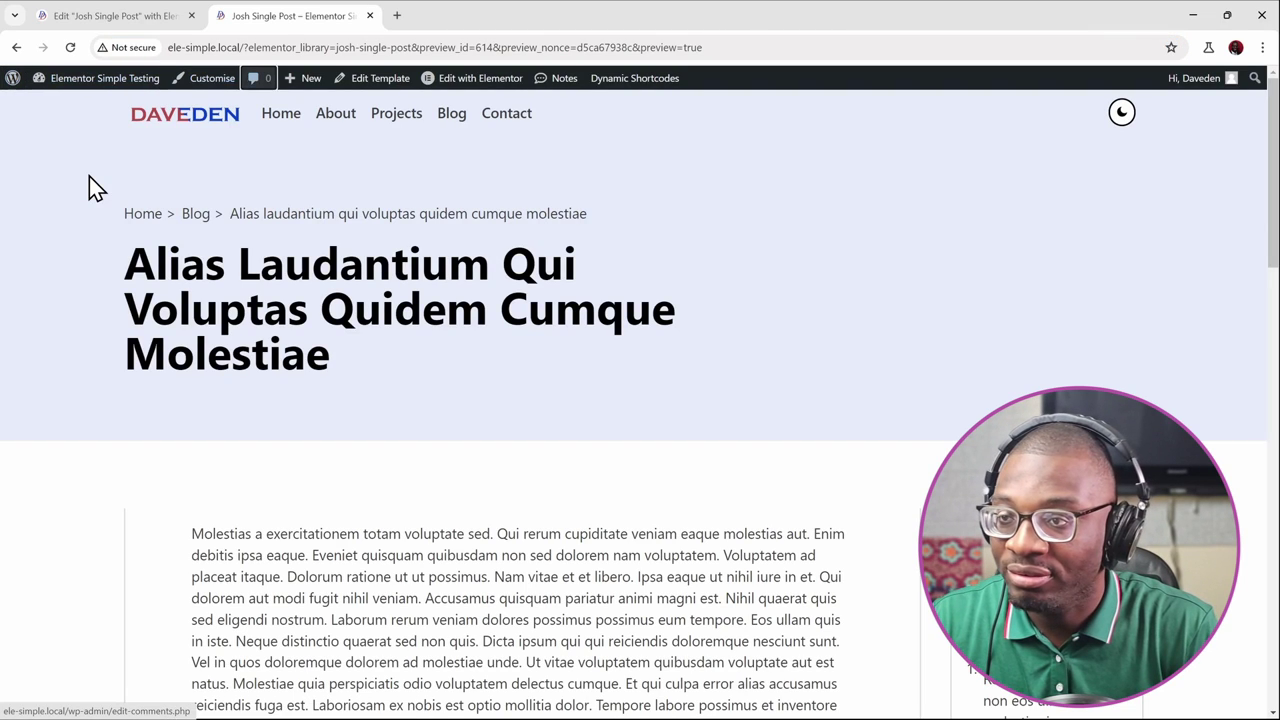
key(Tab)
key(Tab)
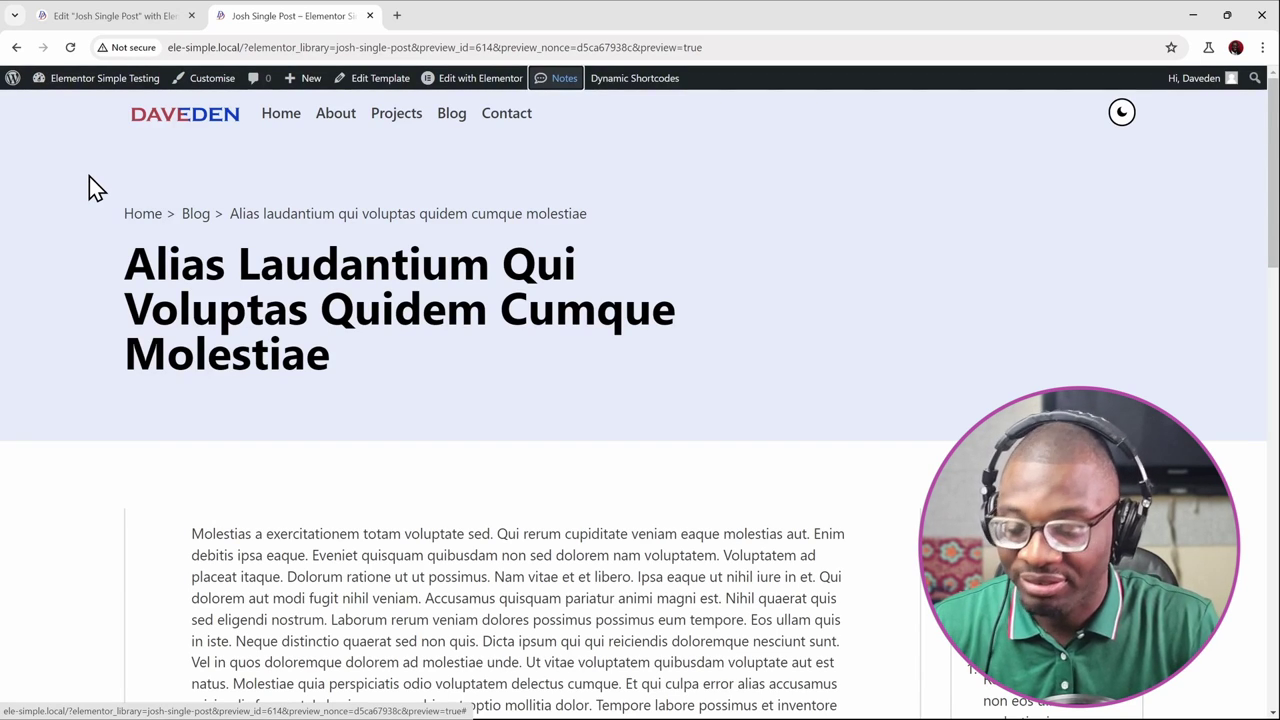
key(Tab)
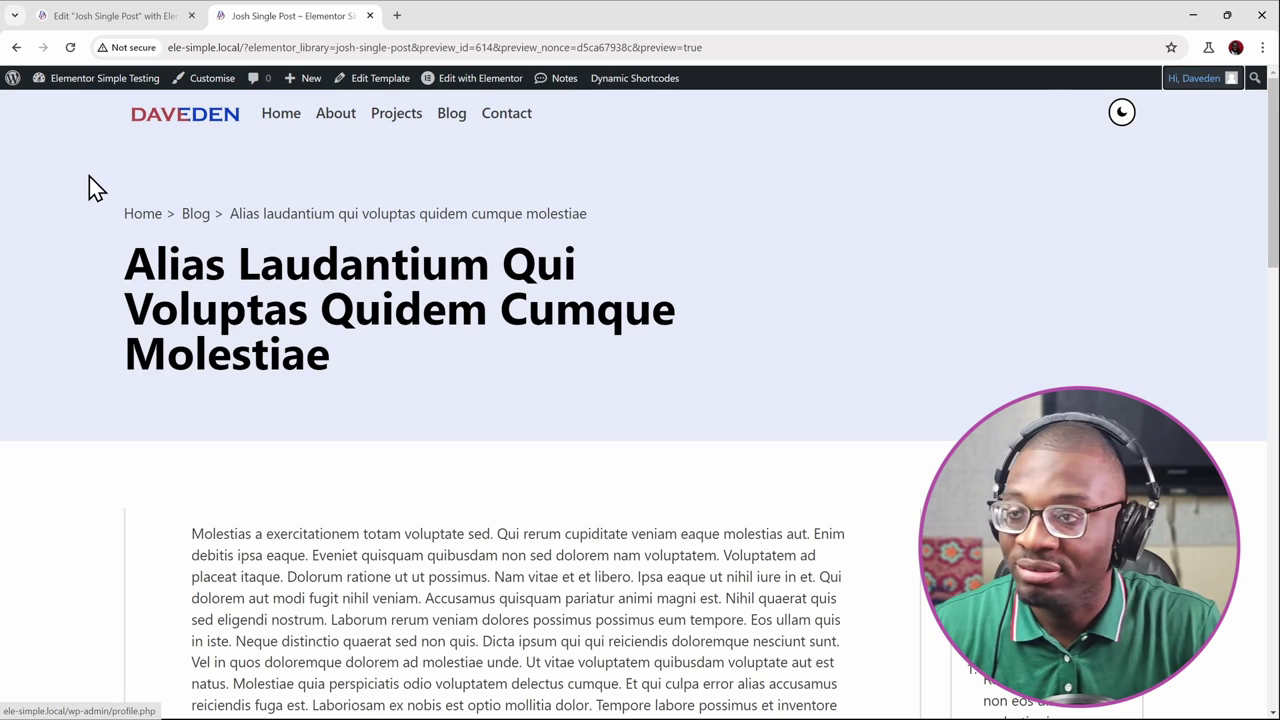
key(Tab)
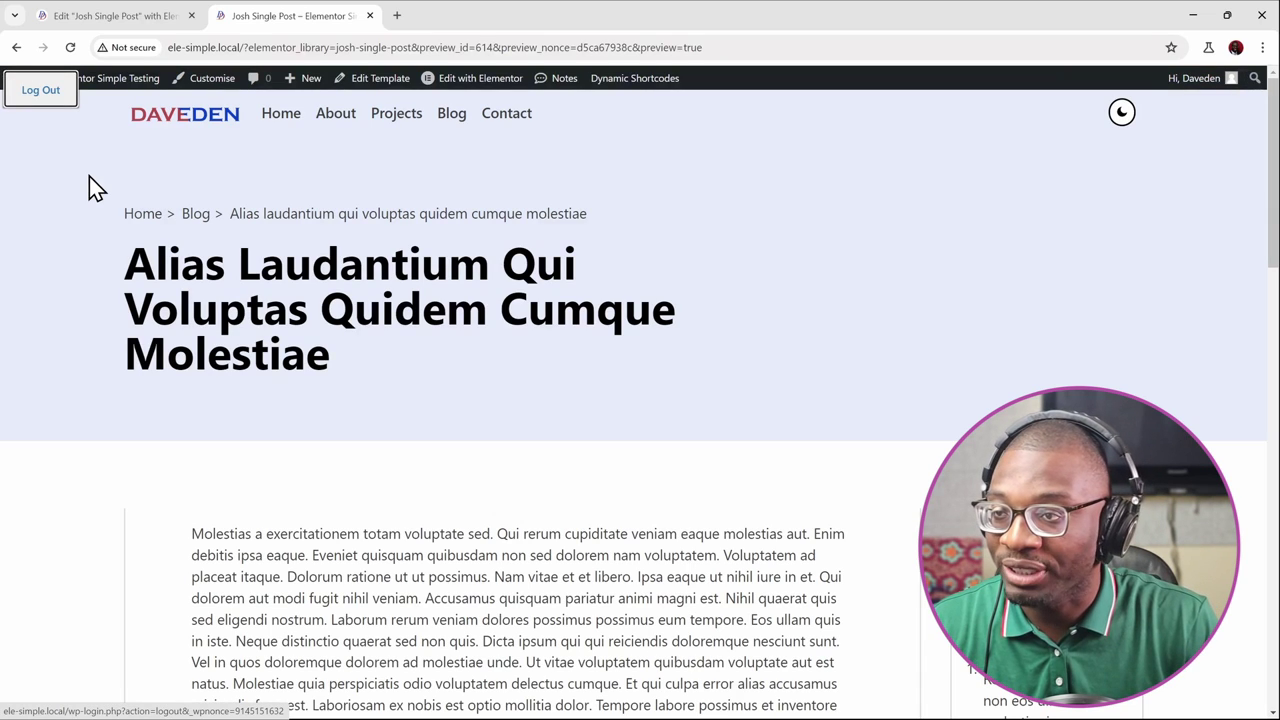
key(Tab)
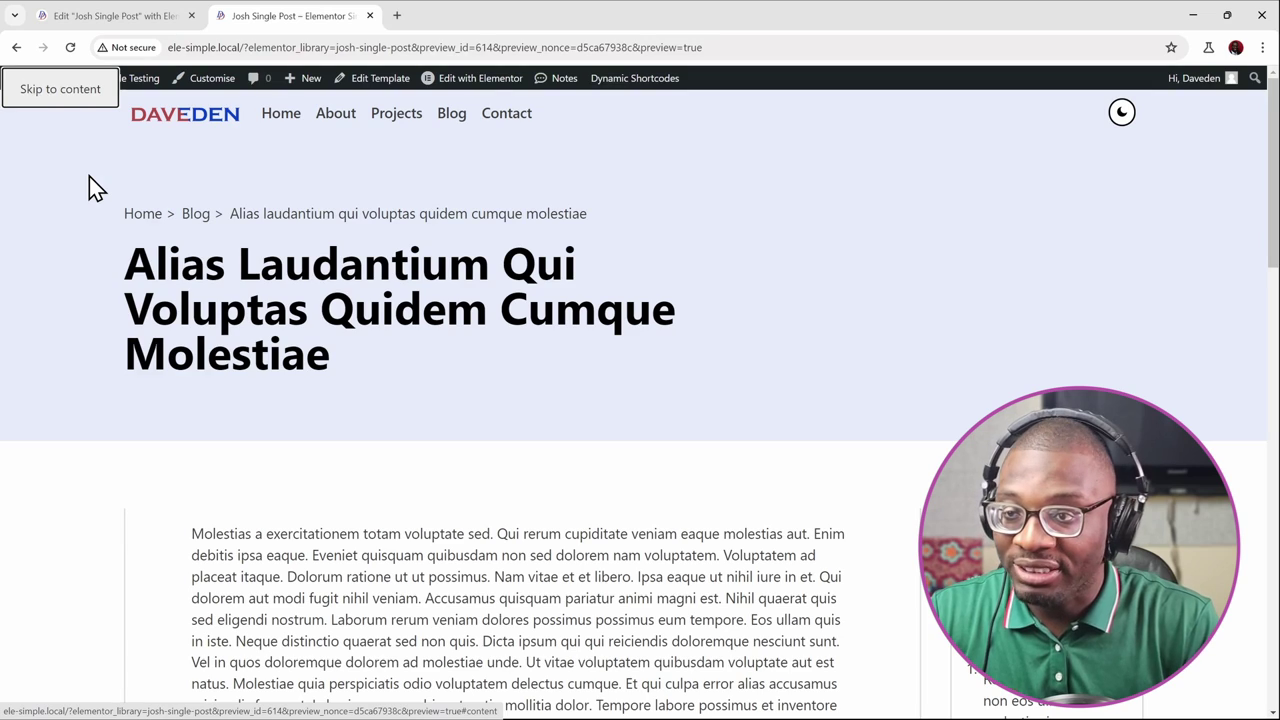
key(Return)
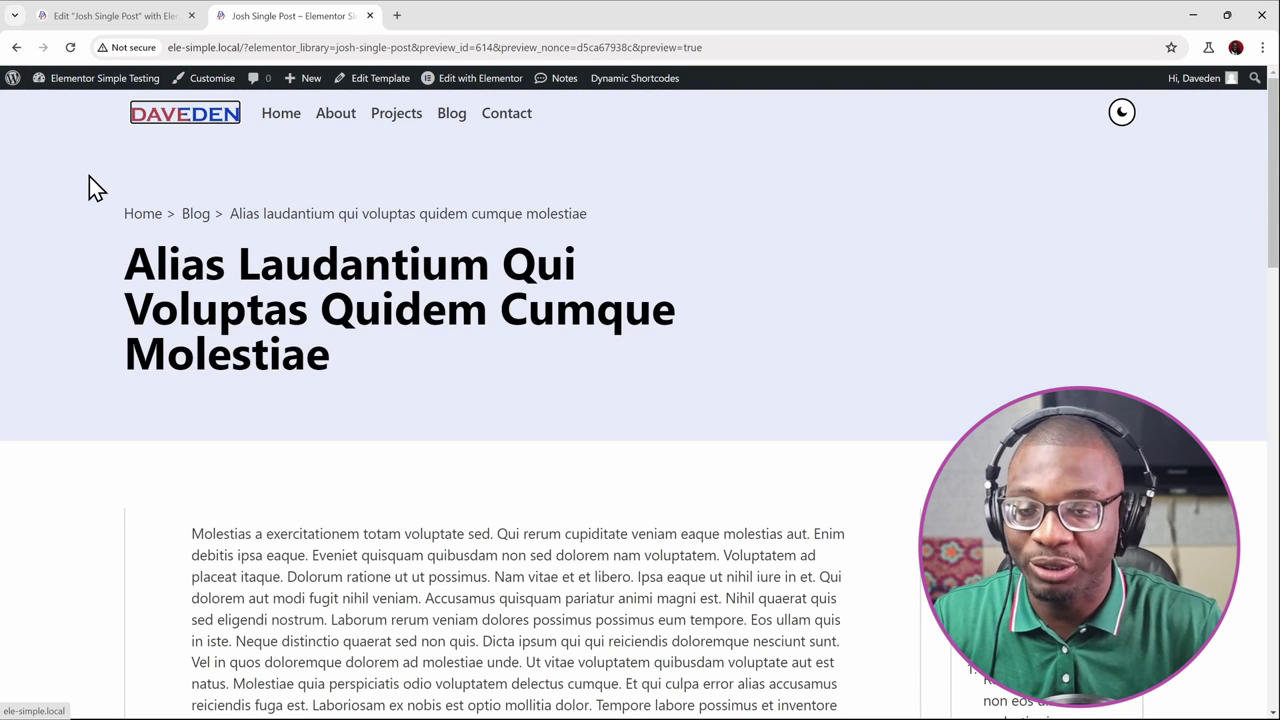
Step: Switch to the Incognito browser window and copy the quick fix script and style snippet from the Elementor anchor link accessibility article
key(alt)
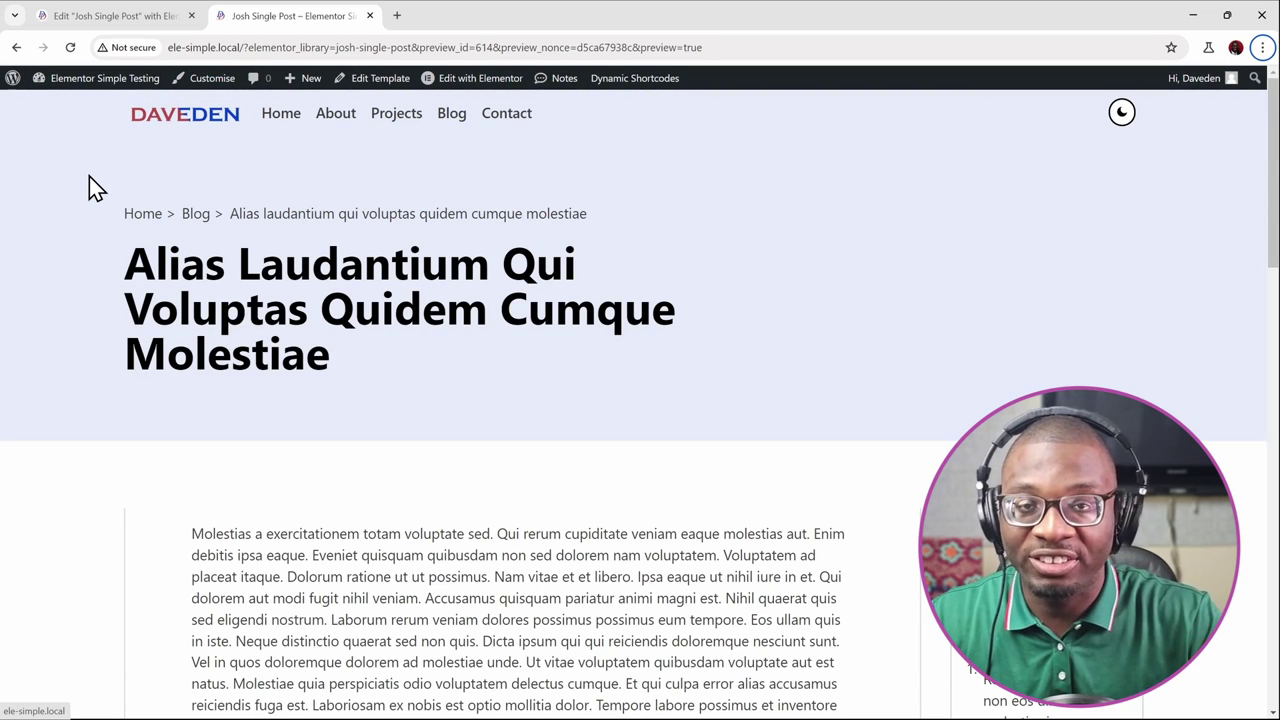
key(alt+Tab)
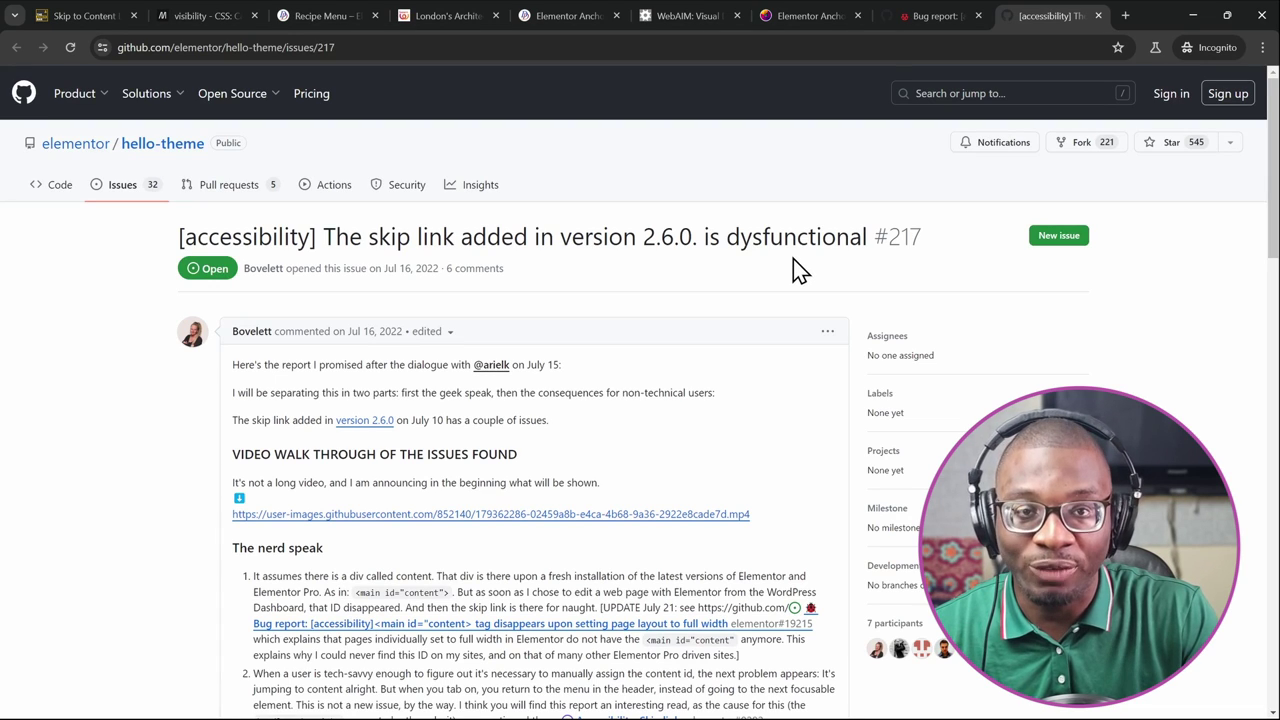
click(795, 10)
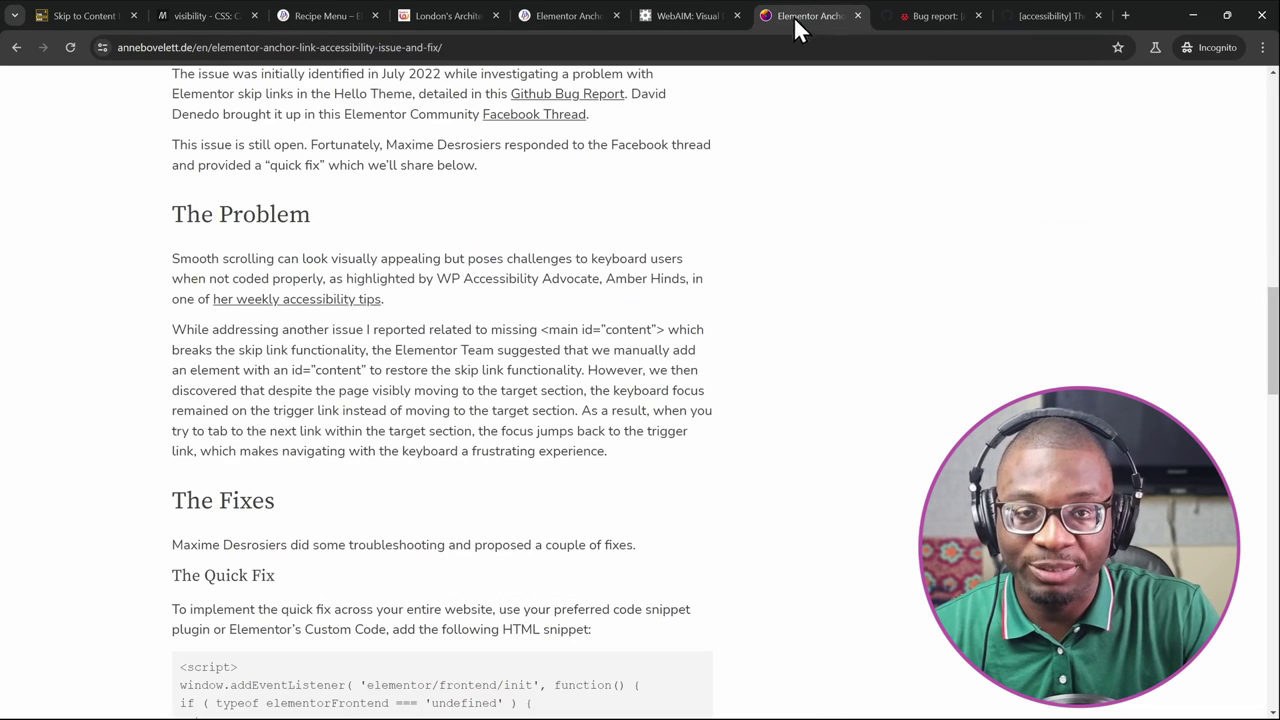
scroll(480, 262, down, 1)
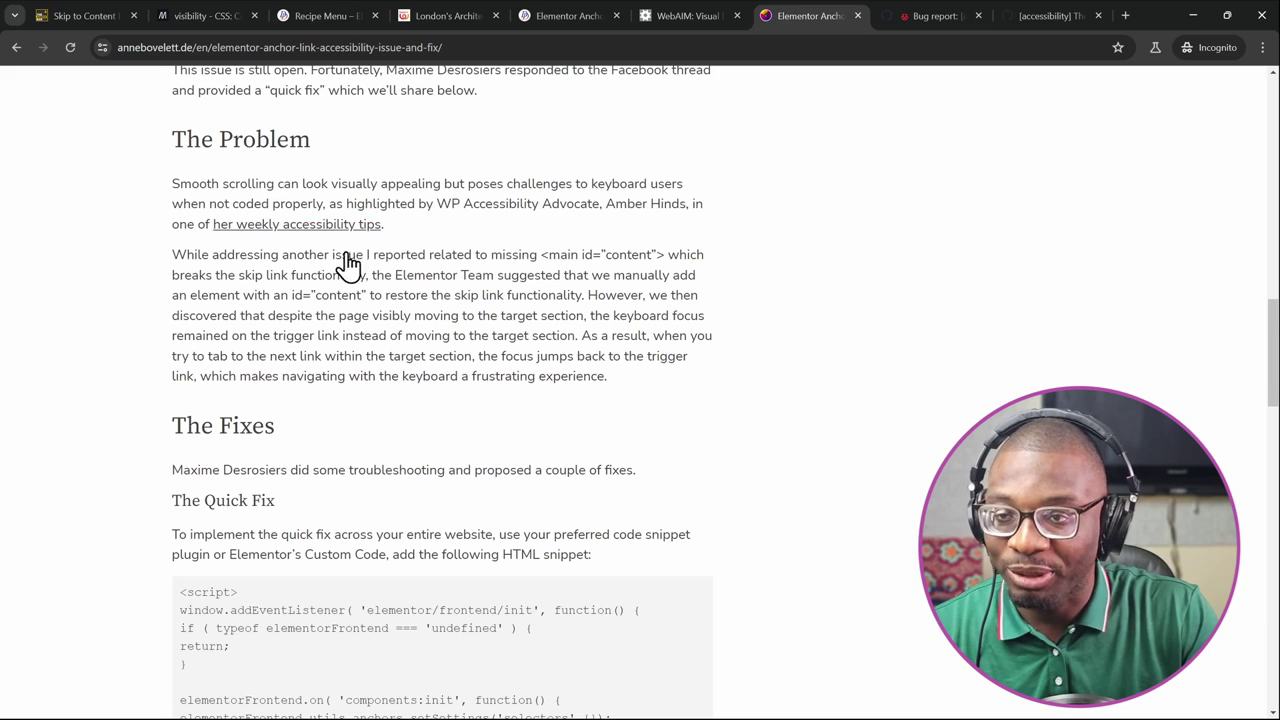
scroll(348, 290, down, 3)
scroll(348, 300, down, 1)
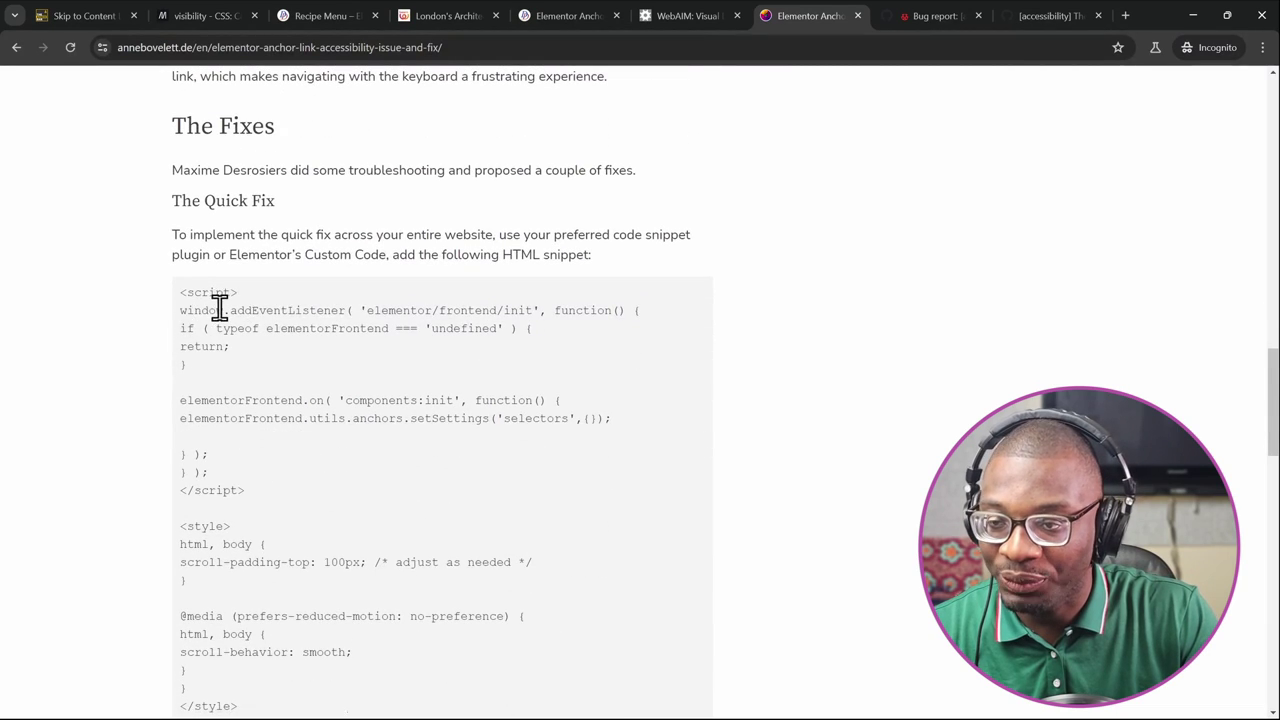
scroll(185, 260, down, 2)
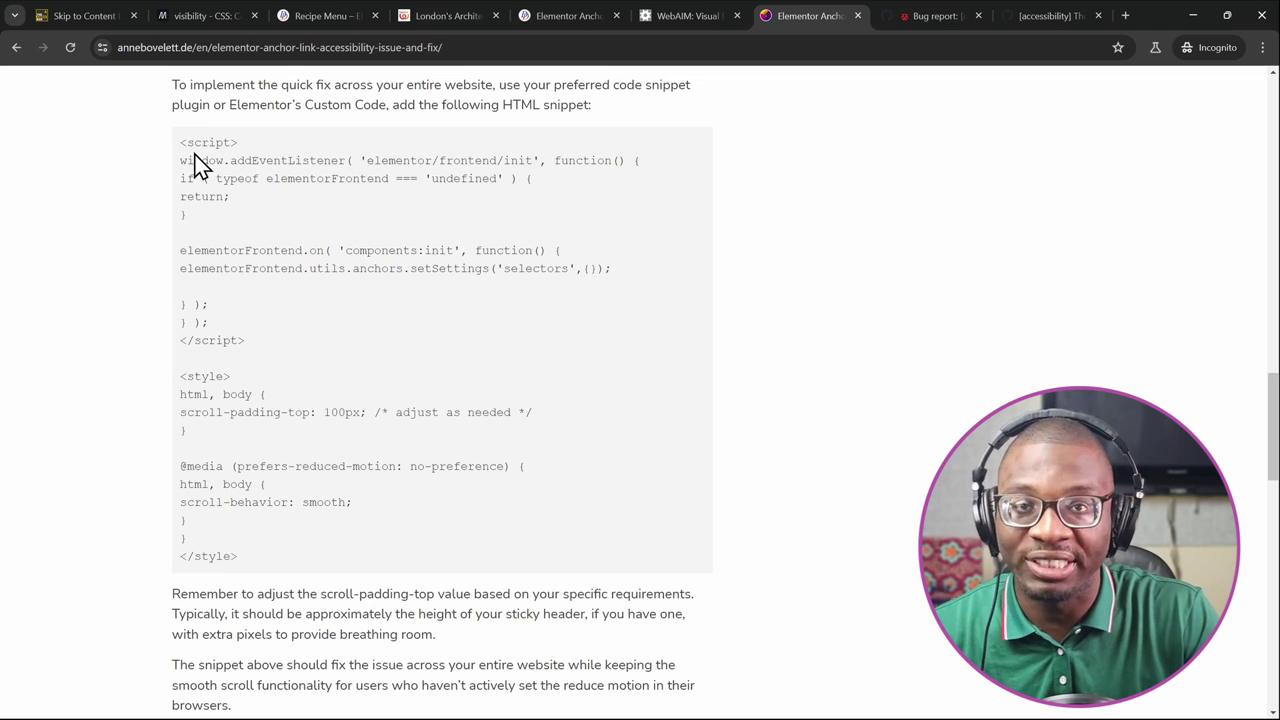
drag(180, 142, 355, 555)
key(ctrl+c)
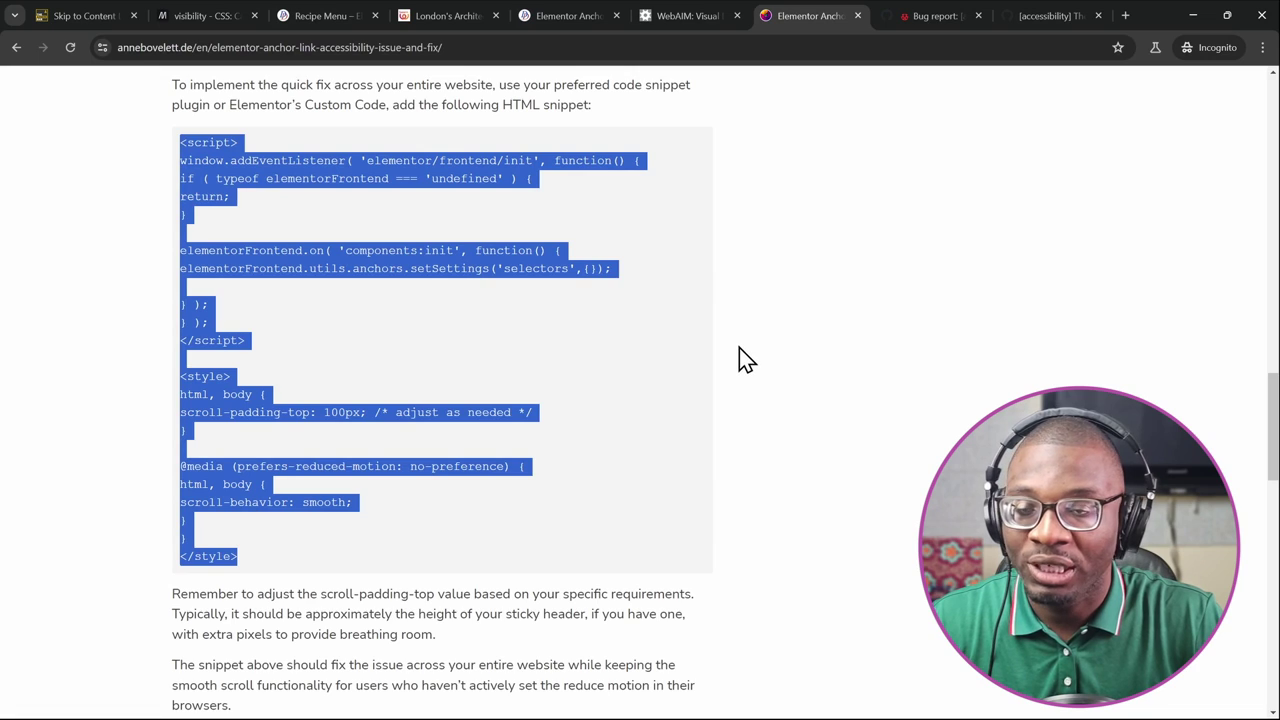
Step: Switch back to the Josh Single Post template editor and add an HTML widget at the end of the Page Body grid
key(alt+Tab)
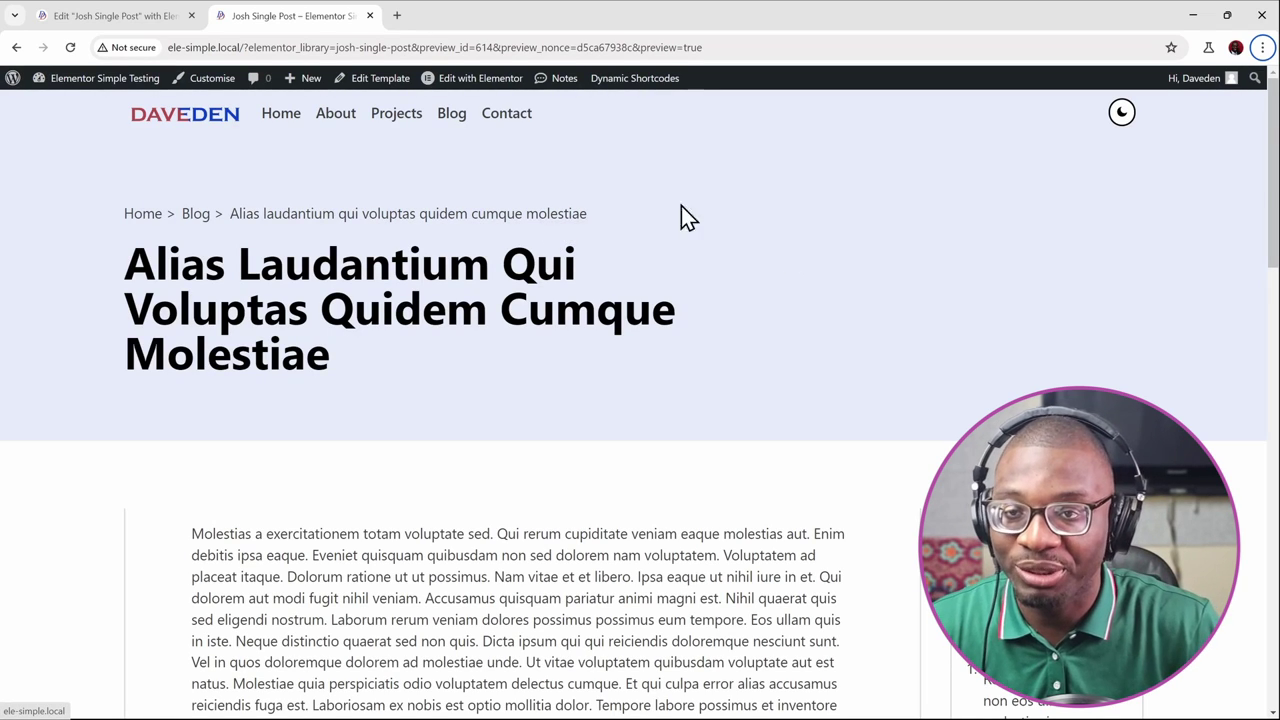
click(165, 10)
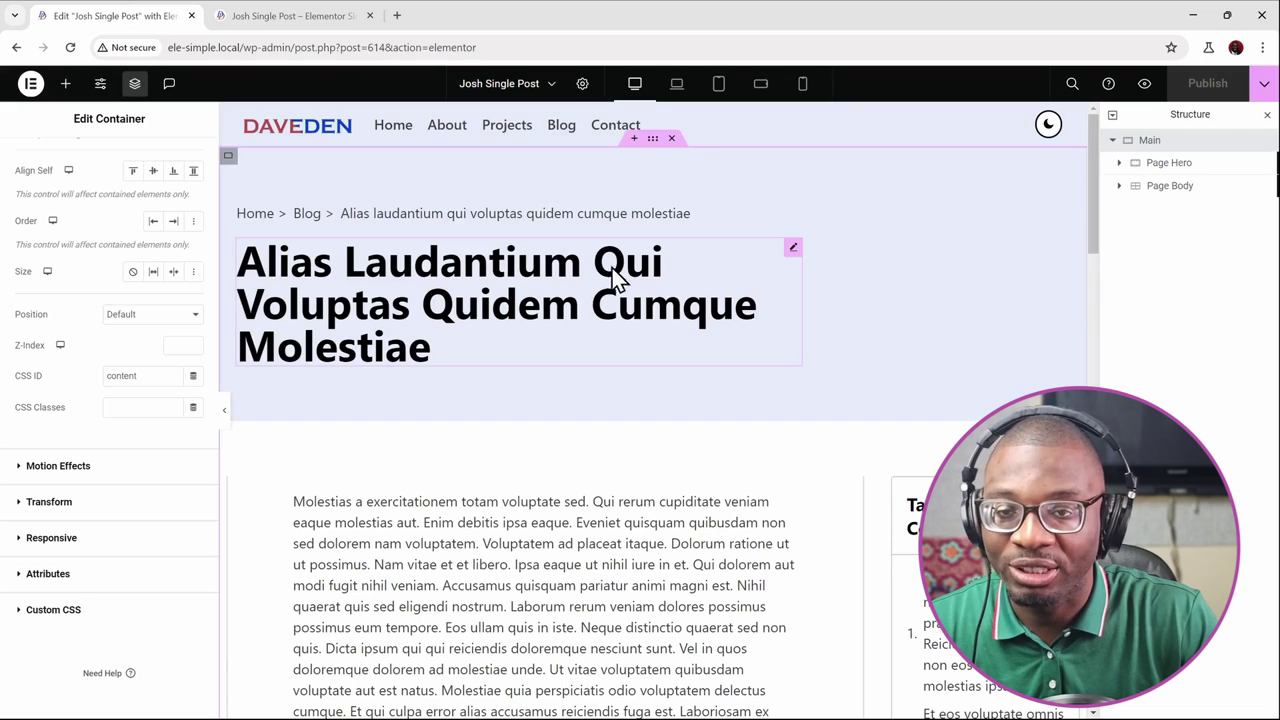
click(1168, 186)
click(67, 84)
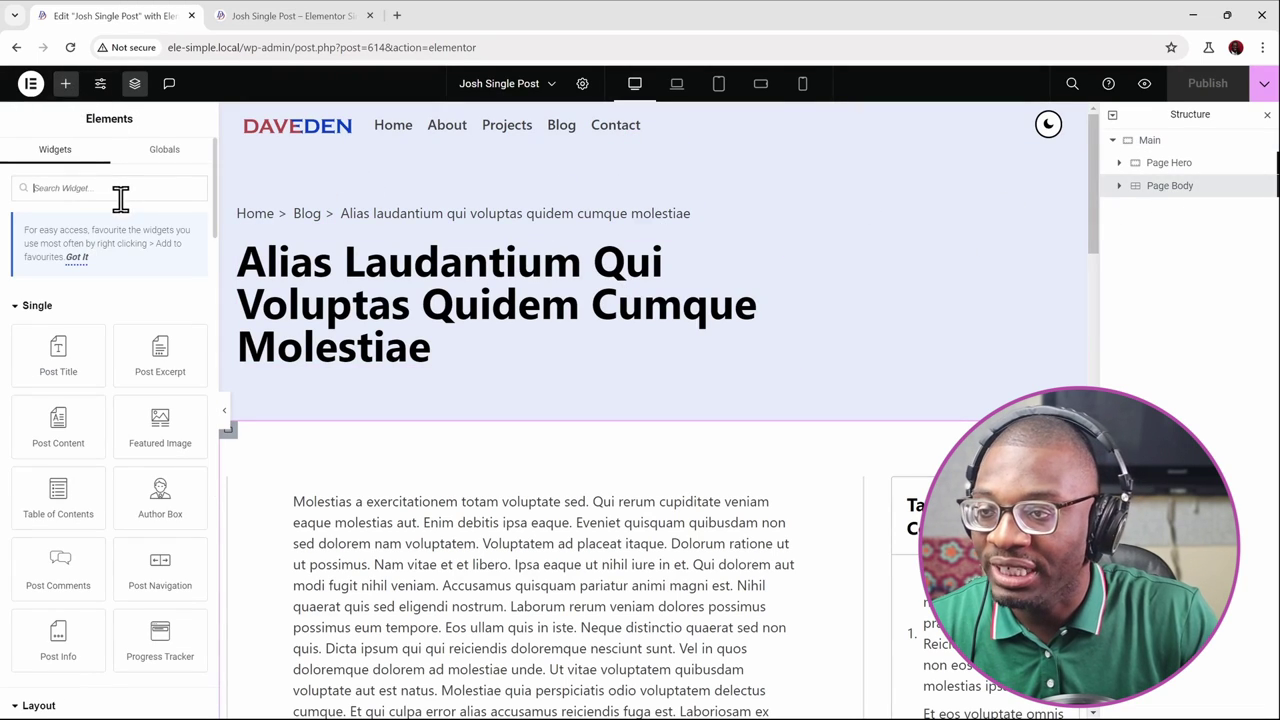
text(html)
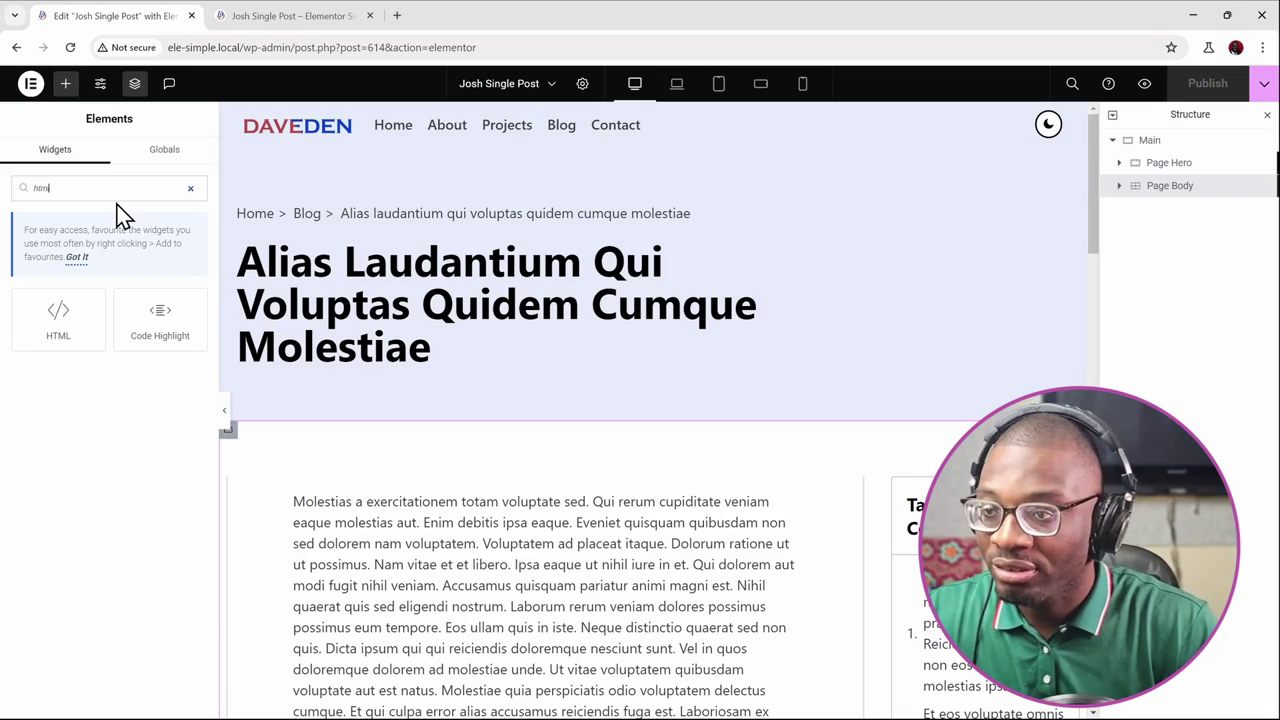
drag(49, 337, 335, 300)
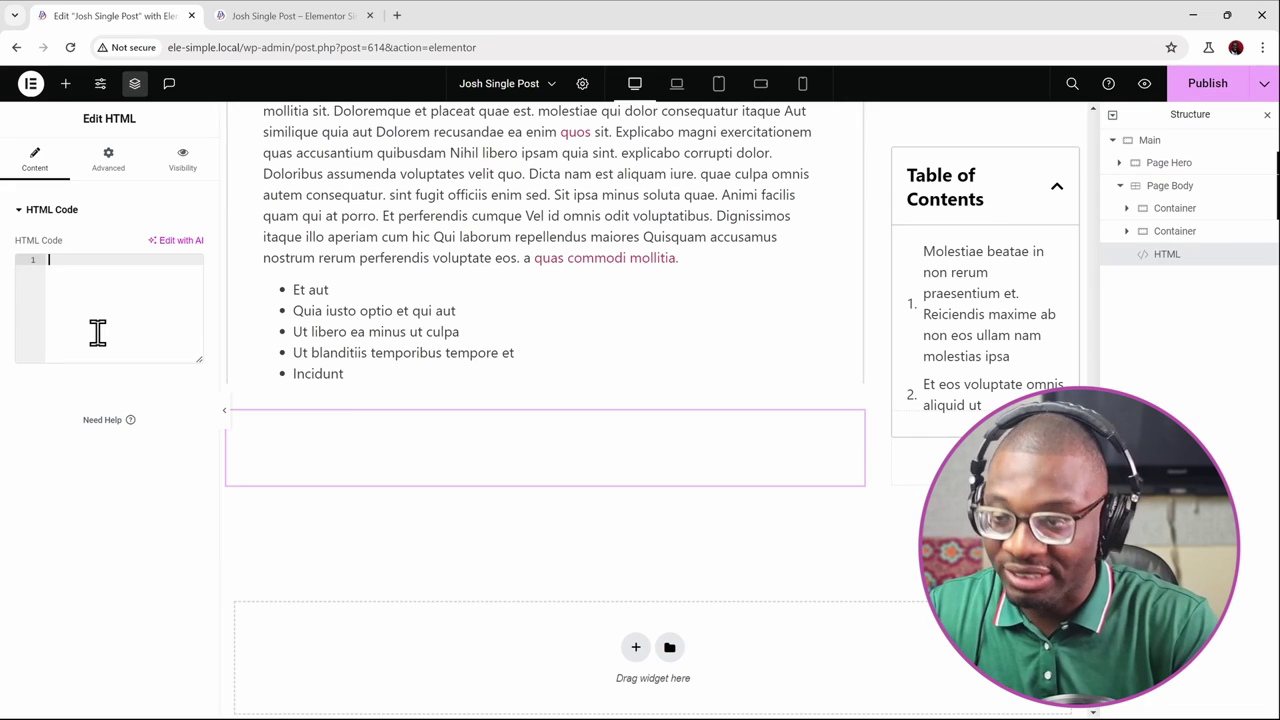
Step: Paste the copied quick fix snippet into the HTML widget and publish the template
key(ctrl+v)
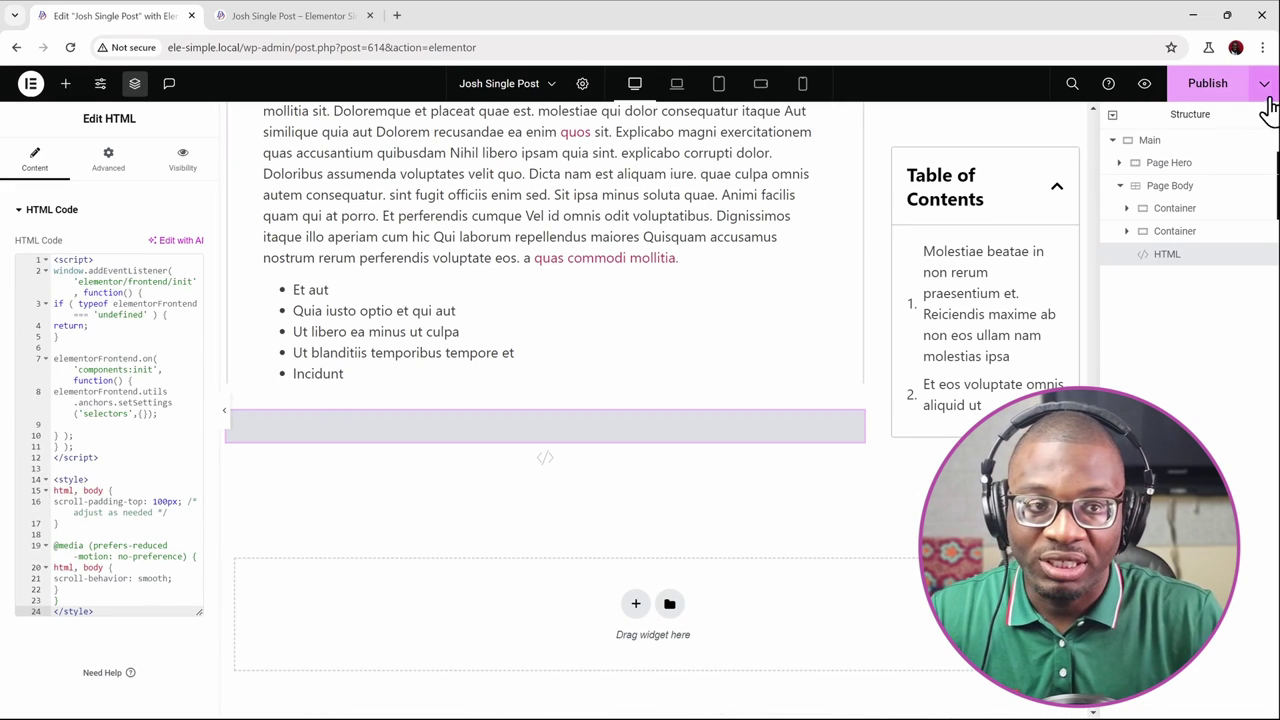
click(1203, 90)
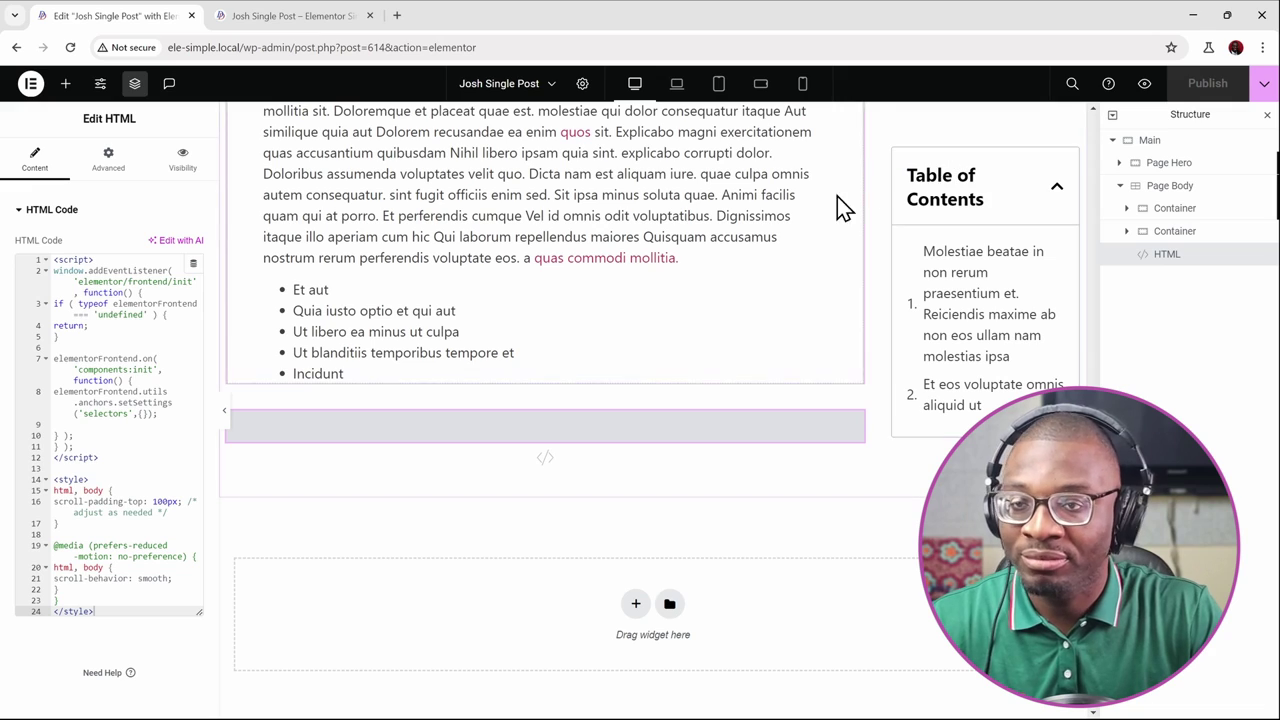
Step: Switch to the previewed single post, move keyboard focus to the Skip to content link and activate it
click(300, 20)
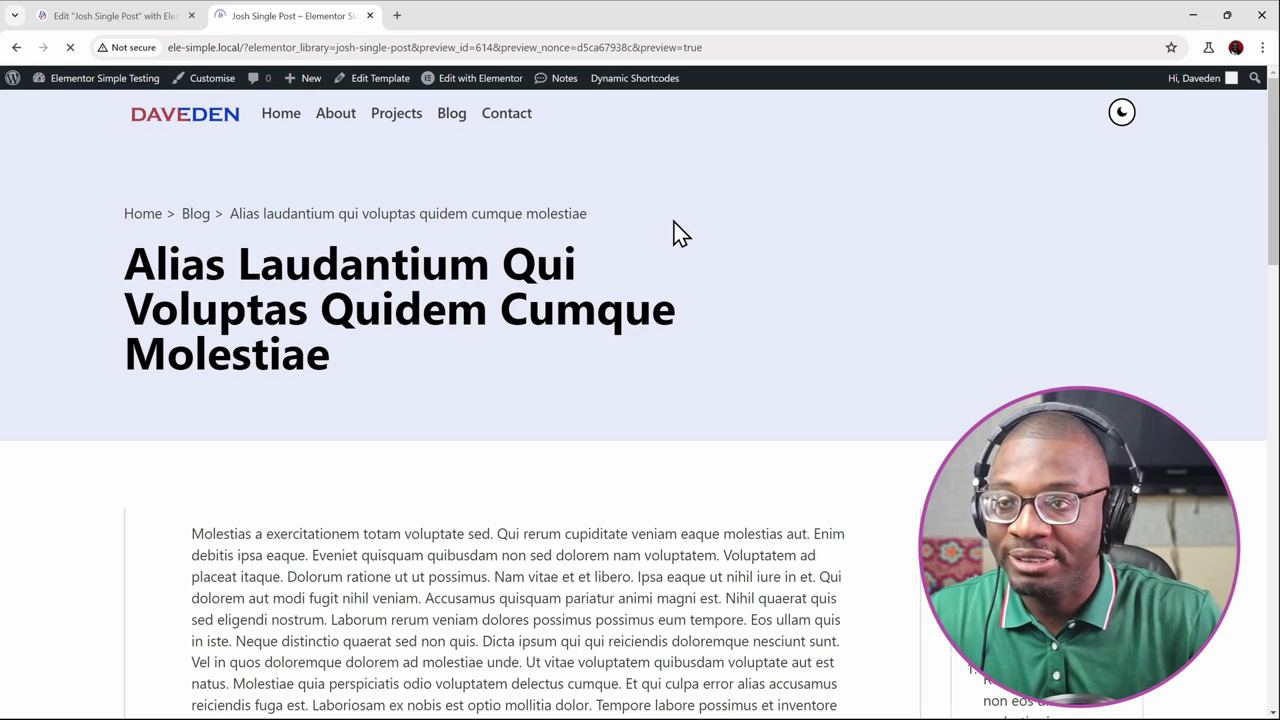
key(Tab)
key(Tab)
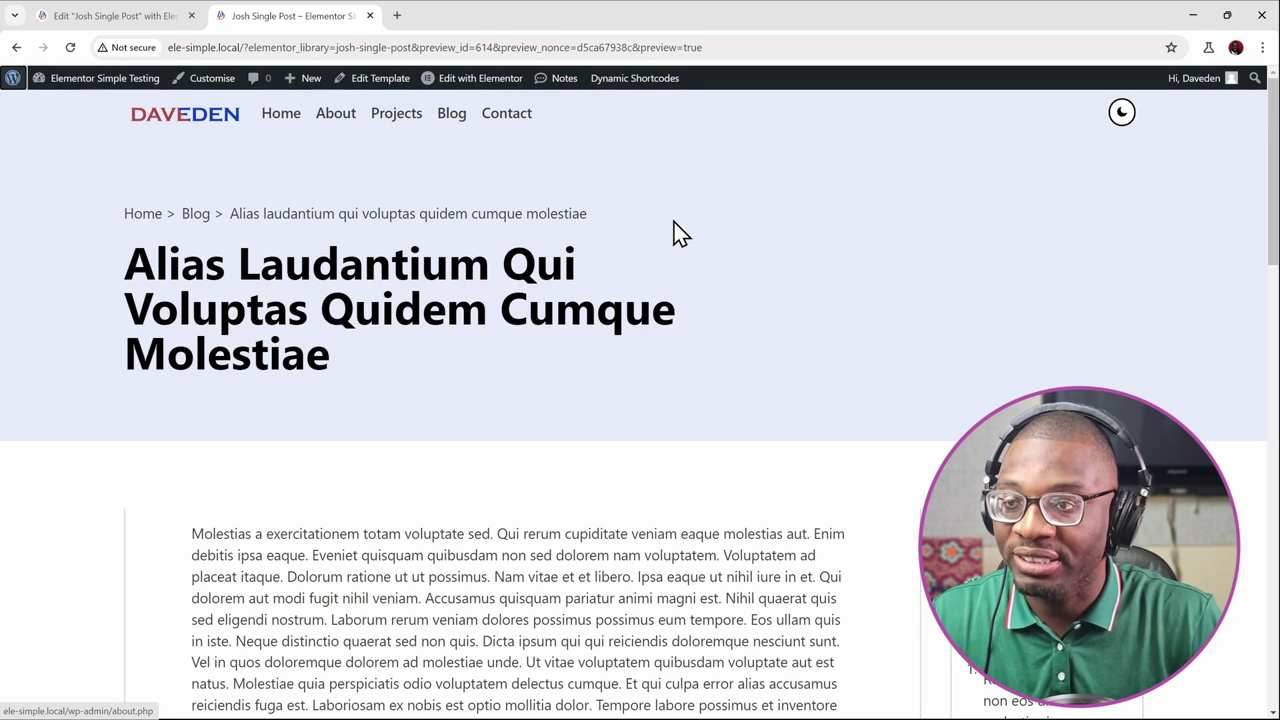
key(Tab)
key(Tab)
key(Tab)
key(Tab)
key(Tab)
key(Tab)
key(Tab)
key(Tab)
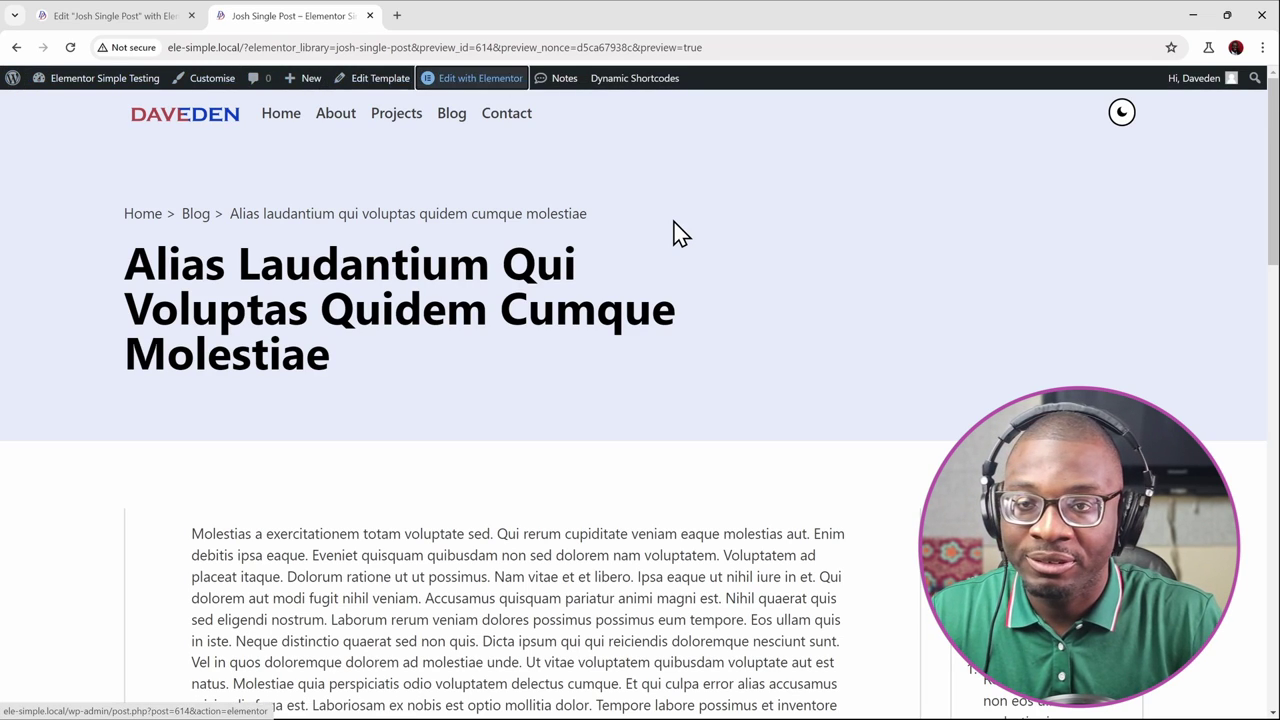
key(Tab)
key(Tab)
key(Tab)
key(Tab)
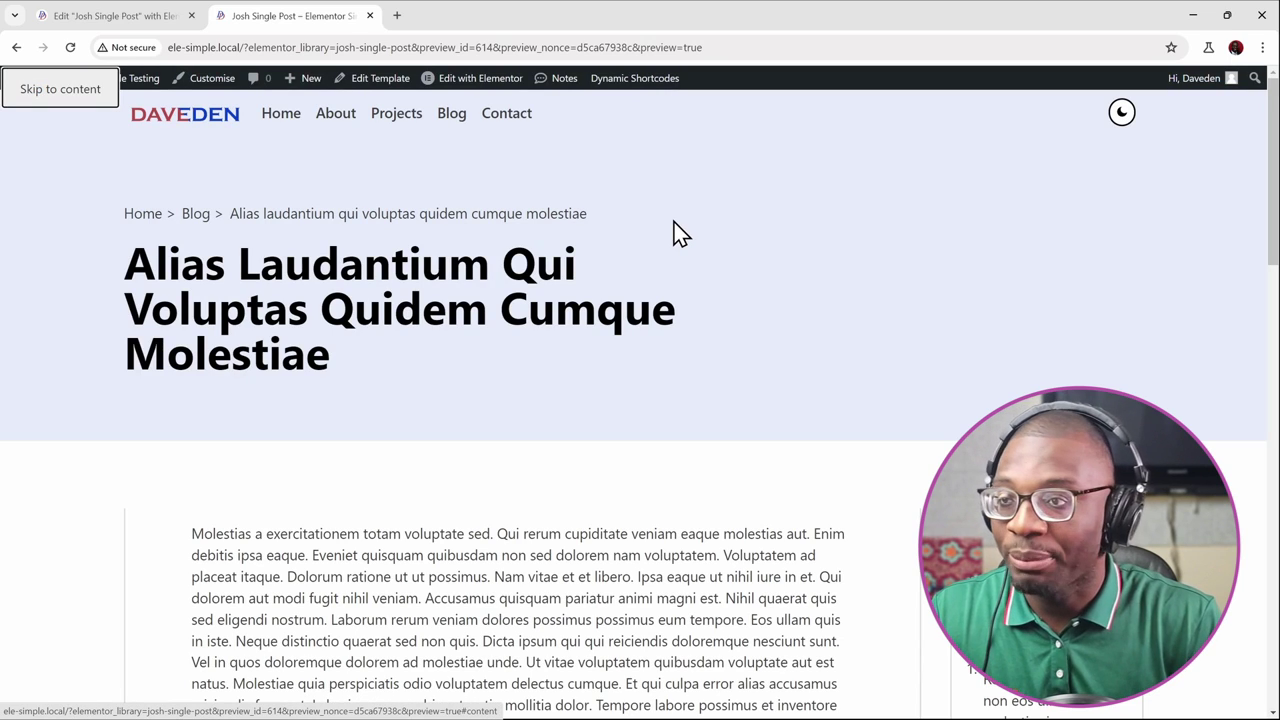
key(Return)
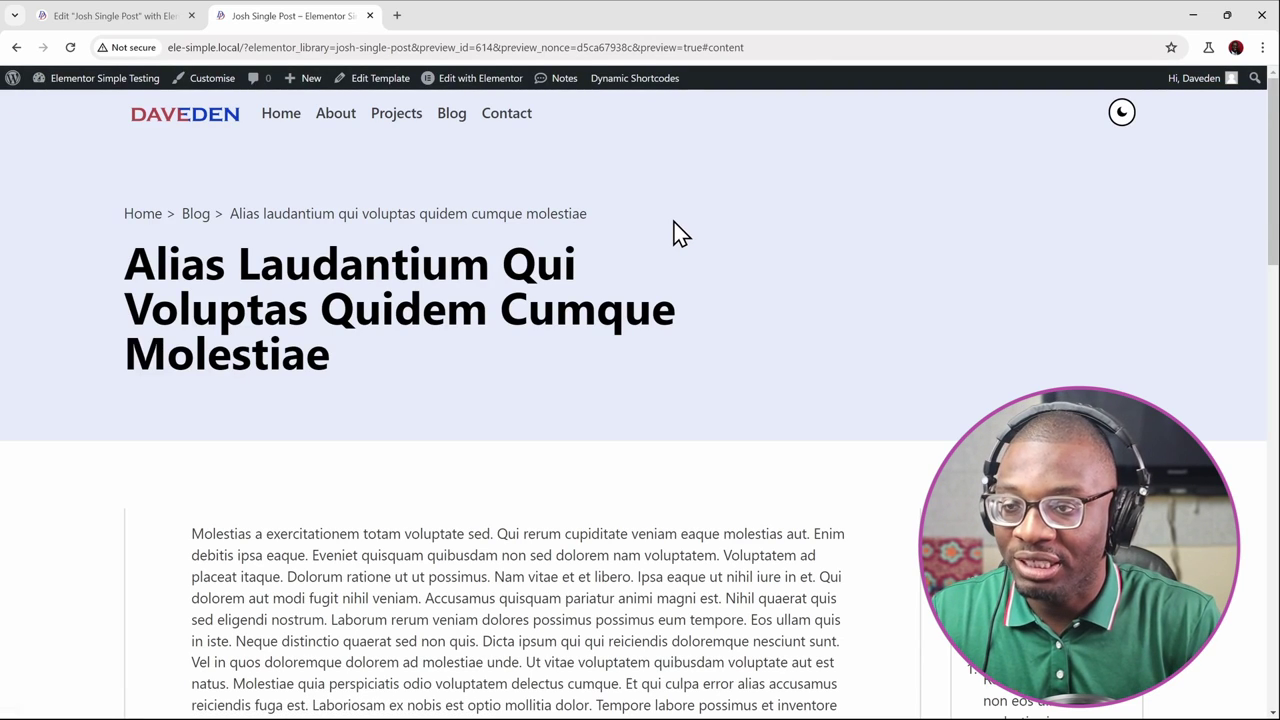
Step: Move keyboard focus onward from the skip link target through the breadcrumb links to check the focus order
key(Tab)
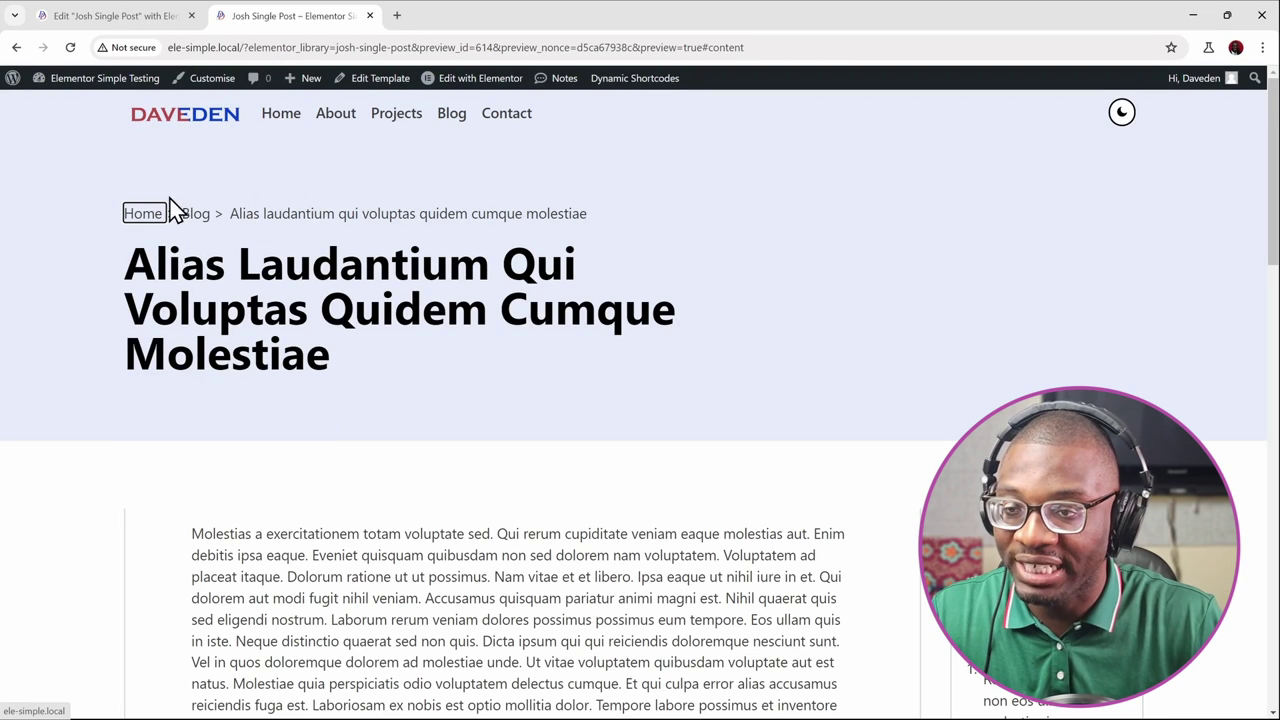
key(Tab)
key(Tab)
Step: In the Firefox window, move keyboard focus through the Beauty Demo page's navigation links and image cards to examine its focus and motion effects
click(309, 404)
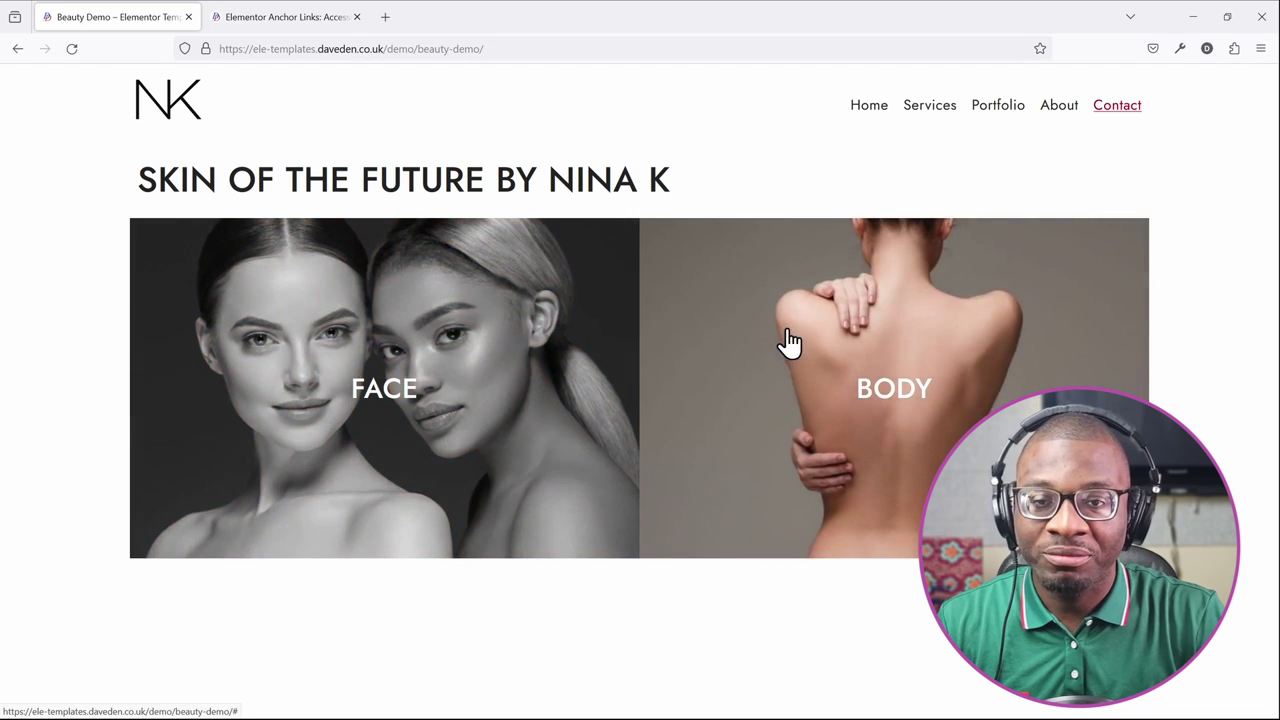
click(510, 318)
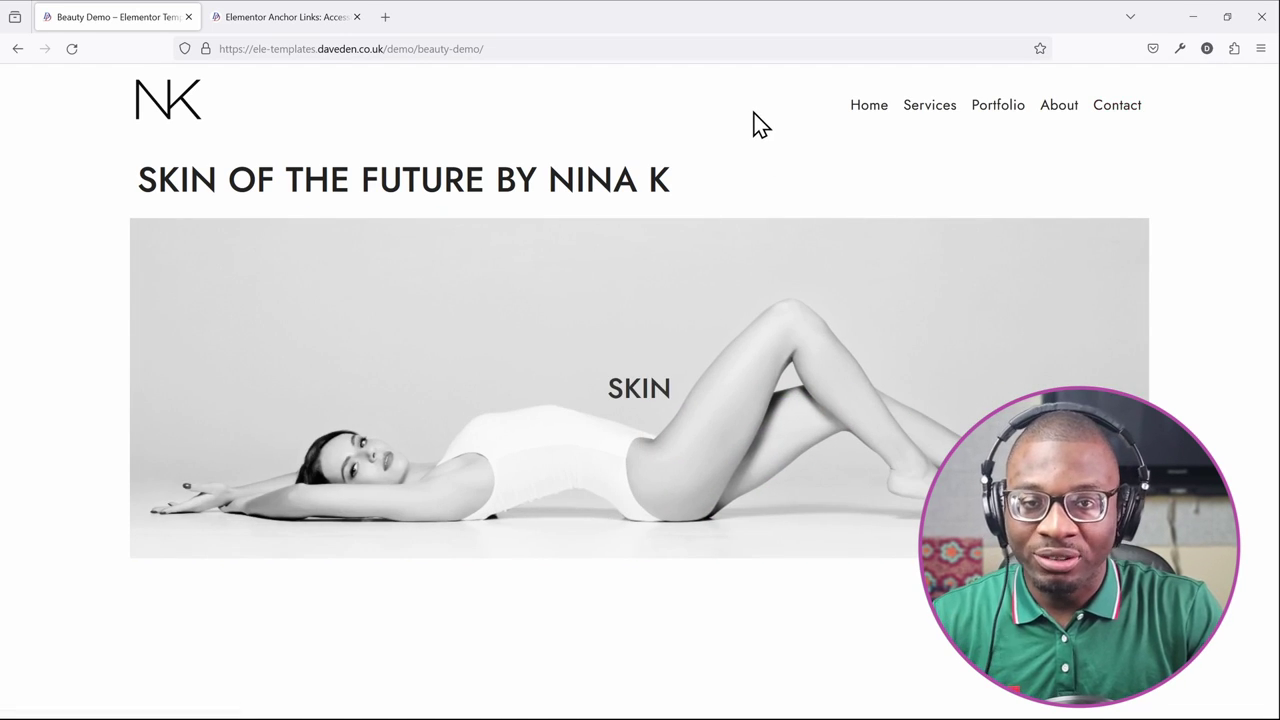
key(Tab)
key(Tab)
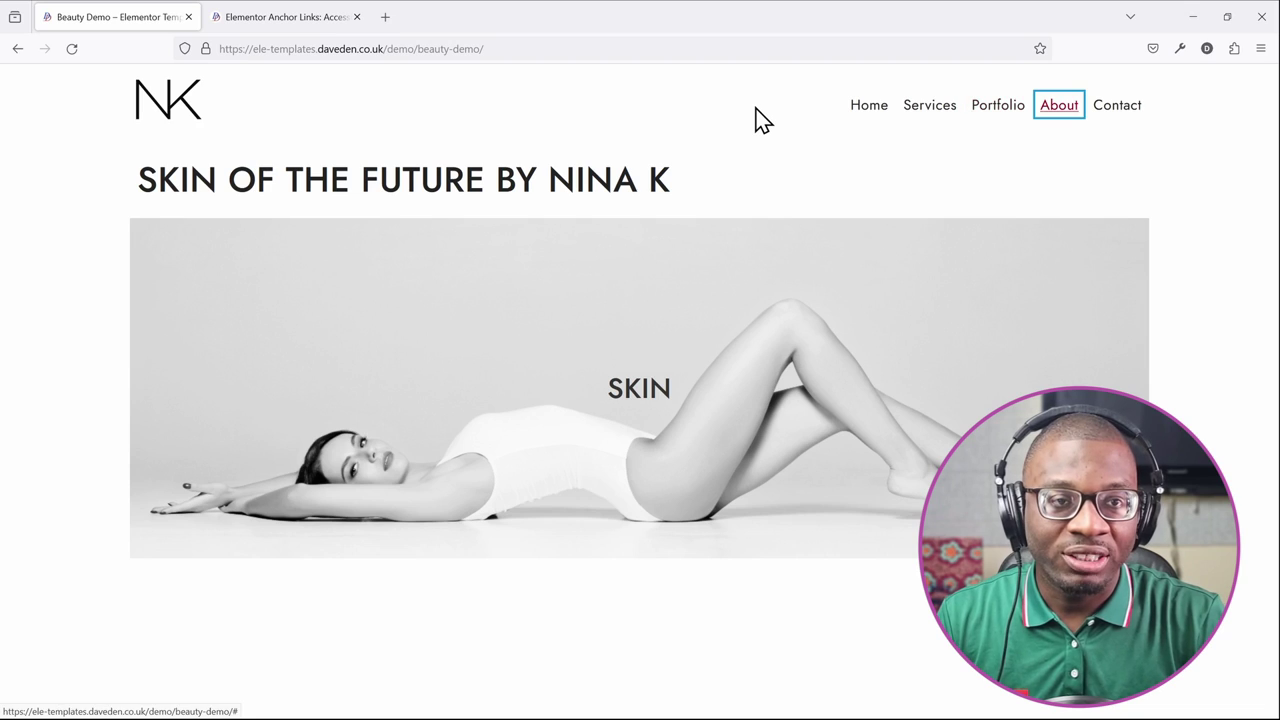
key(Tab)
key(Tab)
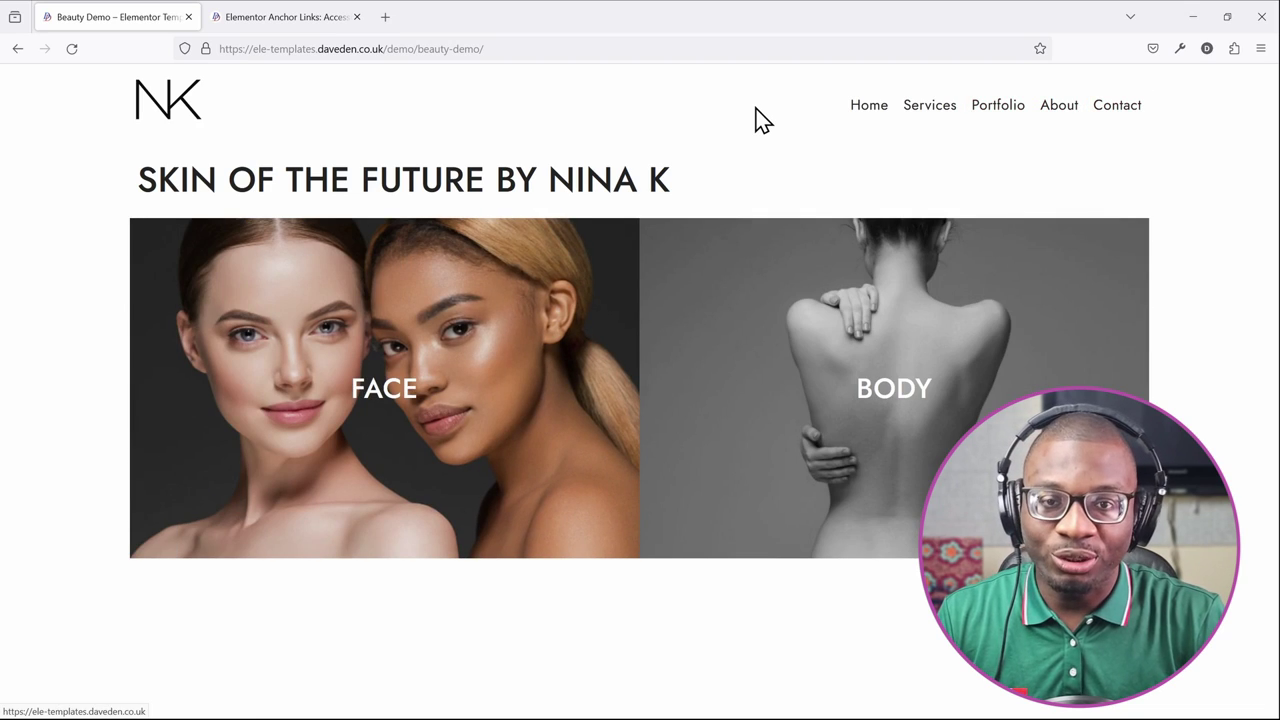
key(Tab)
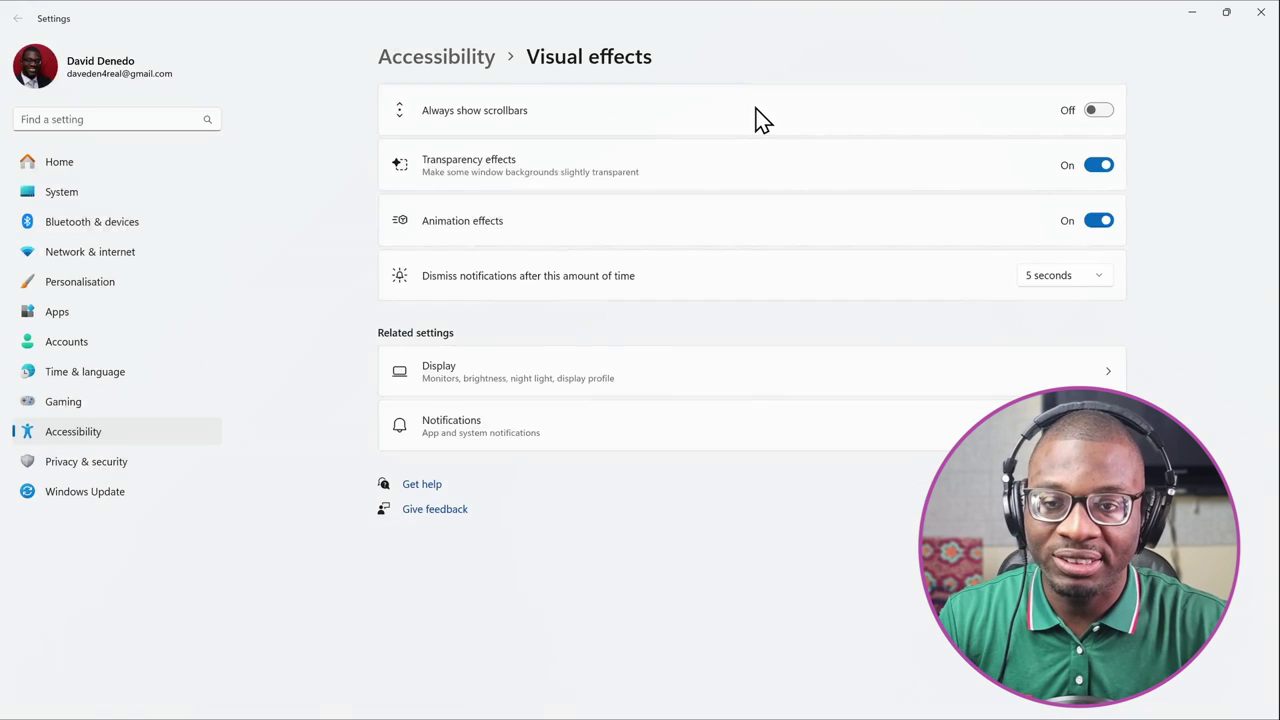
Step: Turn off Animation effects in the Windows visual effects settings and switch back to the Beauty Demo page in Firefox
click(1099, 221)
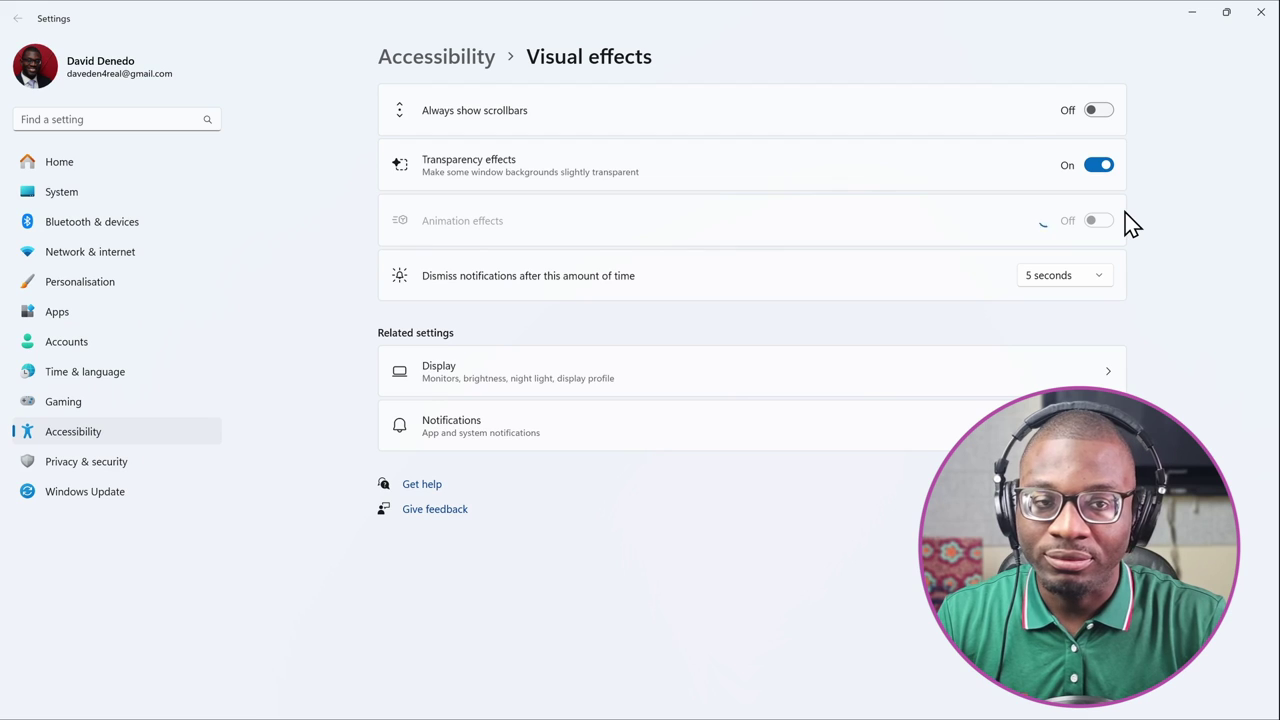
key(alt+Tab)
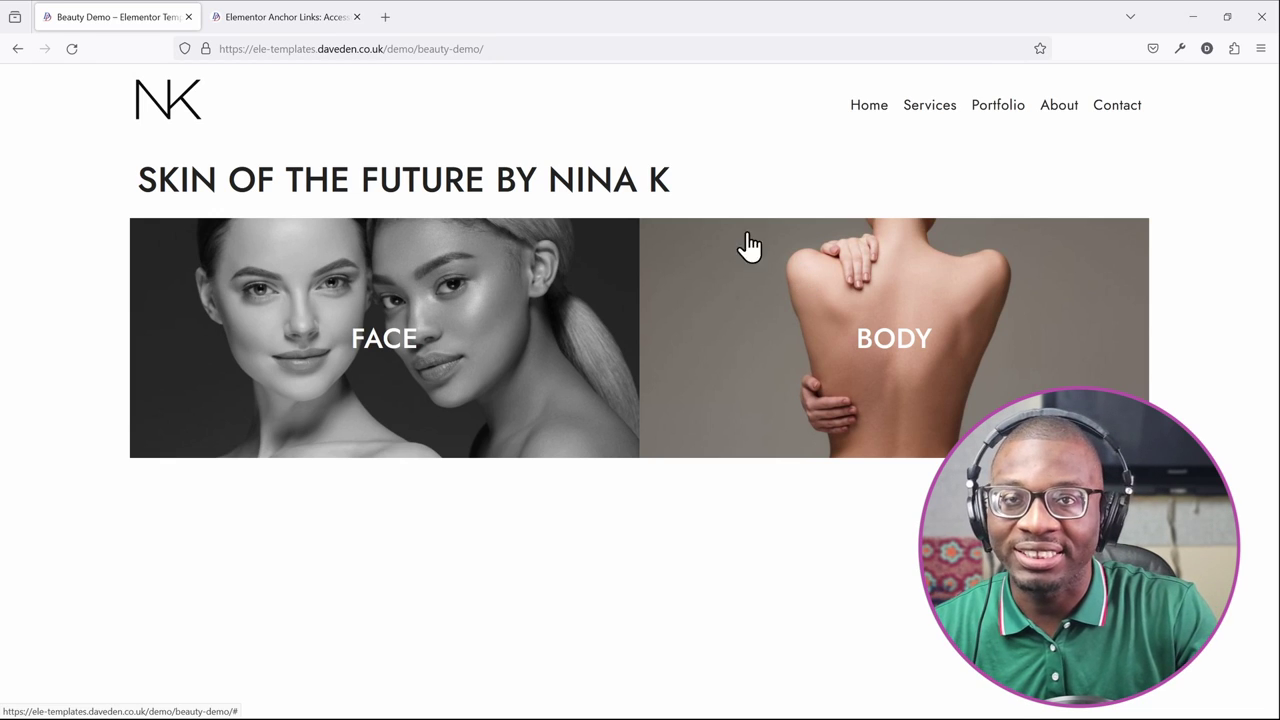
Step: Open the Elementor Anchor Links article page and try its dark mode toggle on and off
click(271, 18)
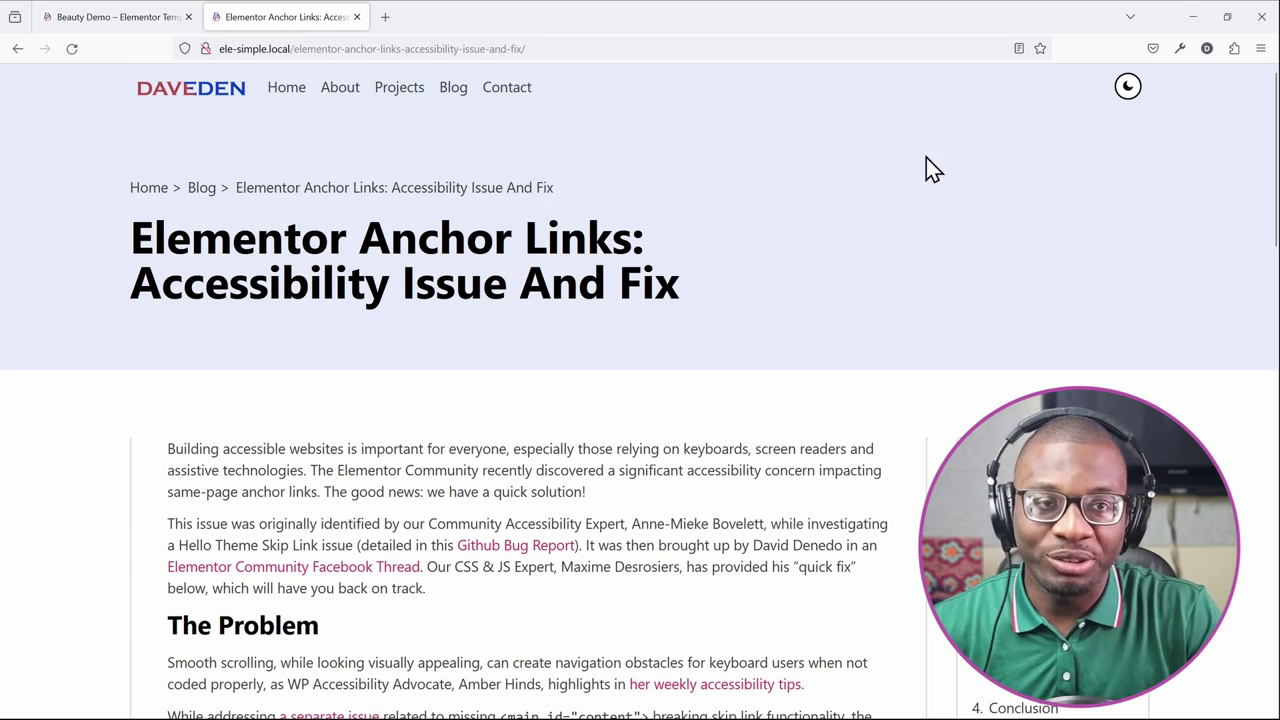
click(1127, 88)
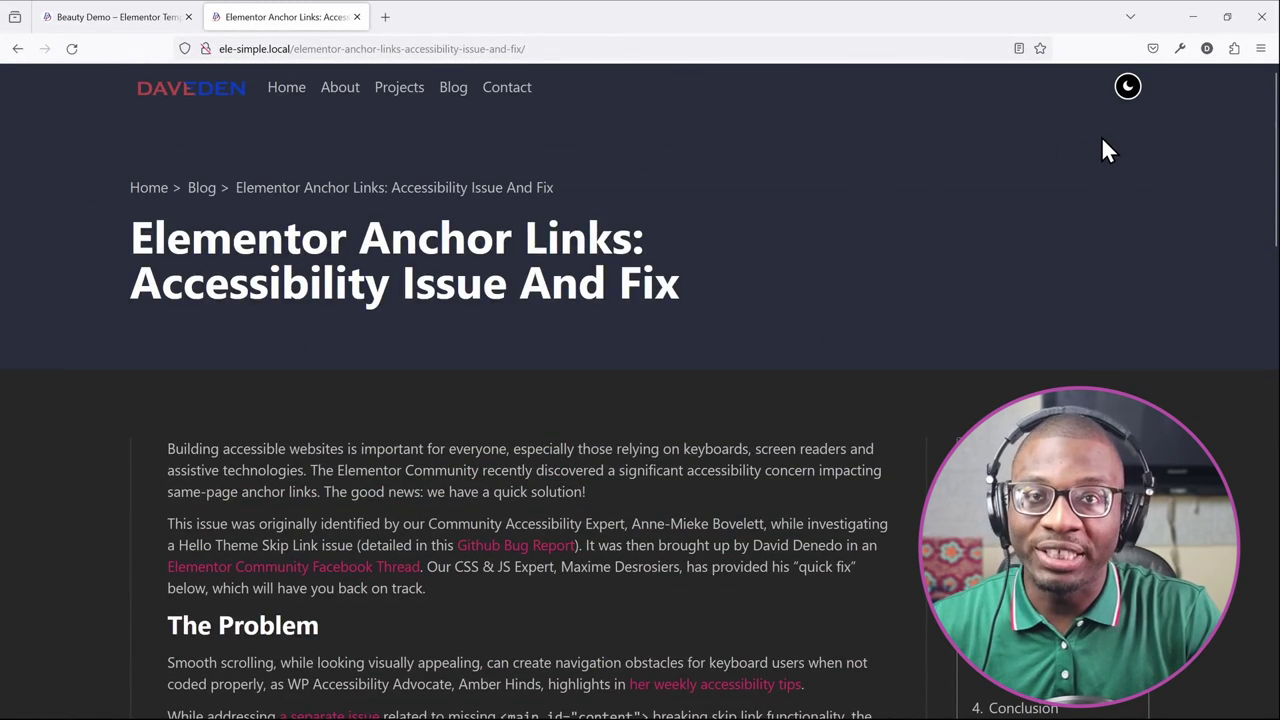
click(1127, 90)
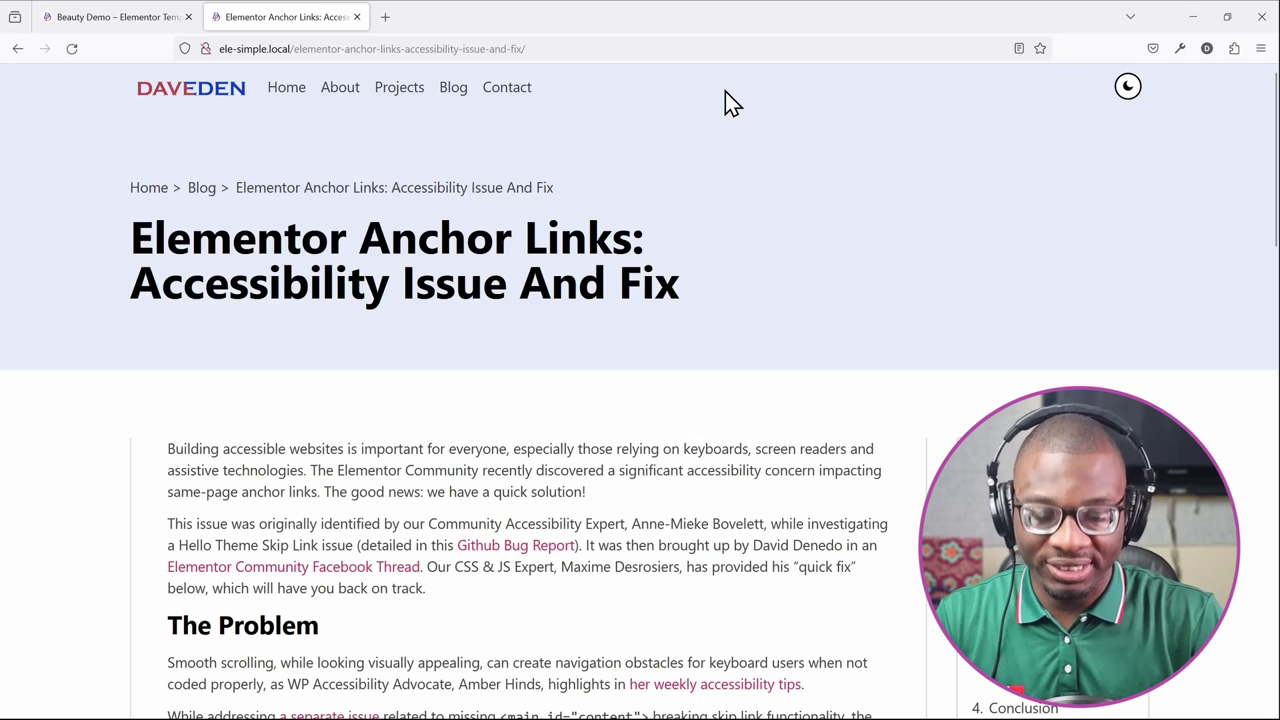
Step: Move keyboard focus from the address bar to the article's dark mode toggle and activate it repeatedly, finishing in dark mode
key(ctrl+l)
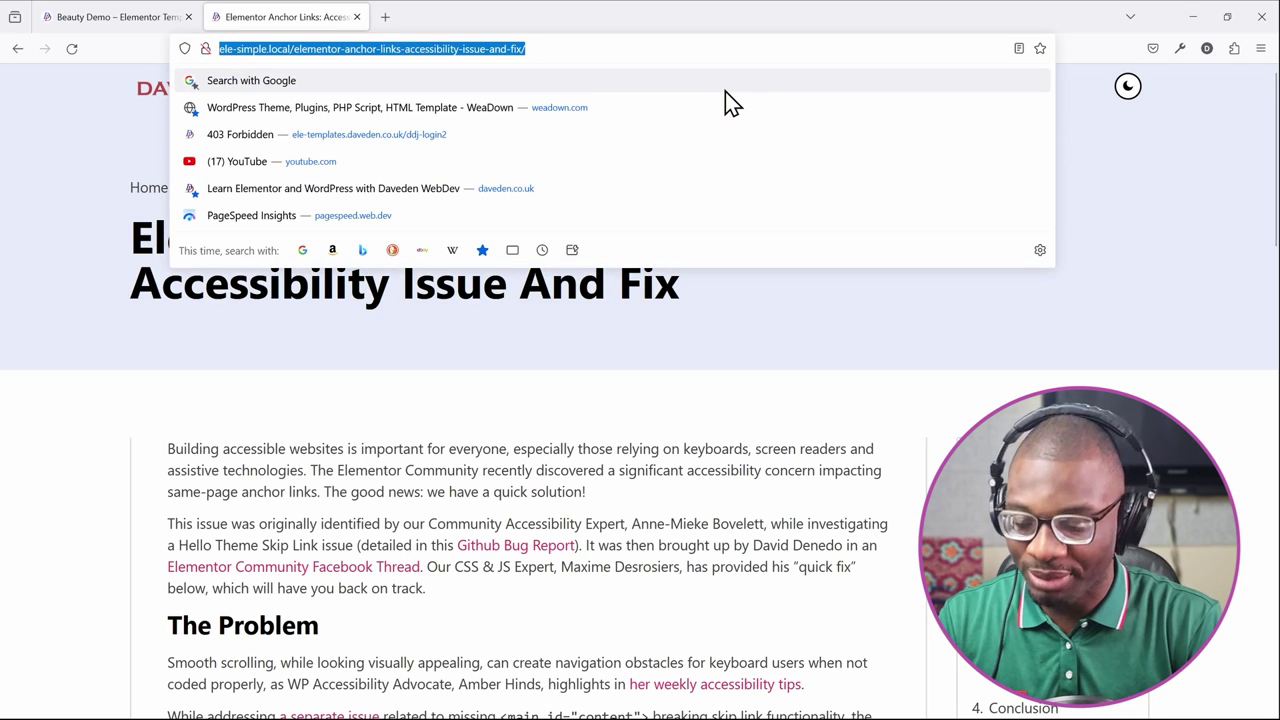
key(Tab)
key(Tab)
key(Tab)
key(Tab)
key(Tab)
key(Tab)
key(Tab)
key(Tab)
key(Tab)
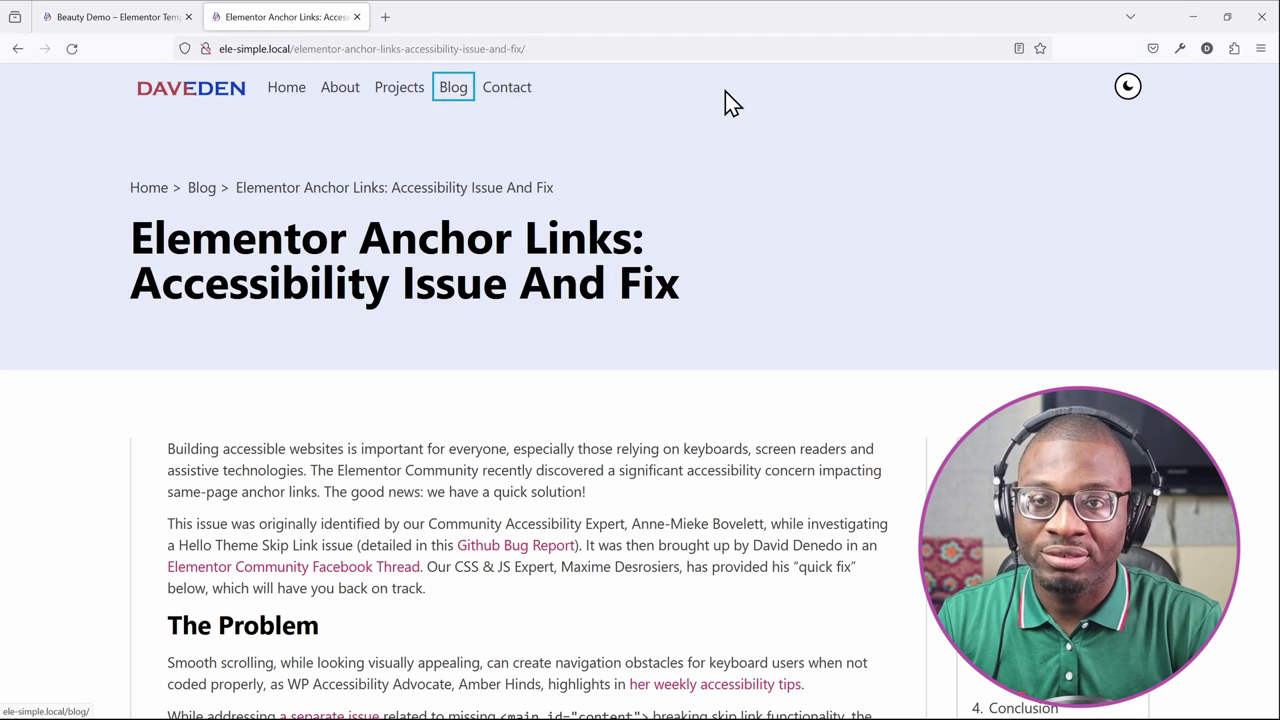
key(Return)
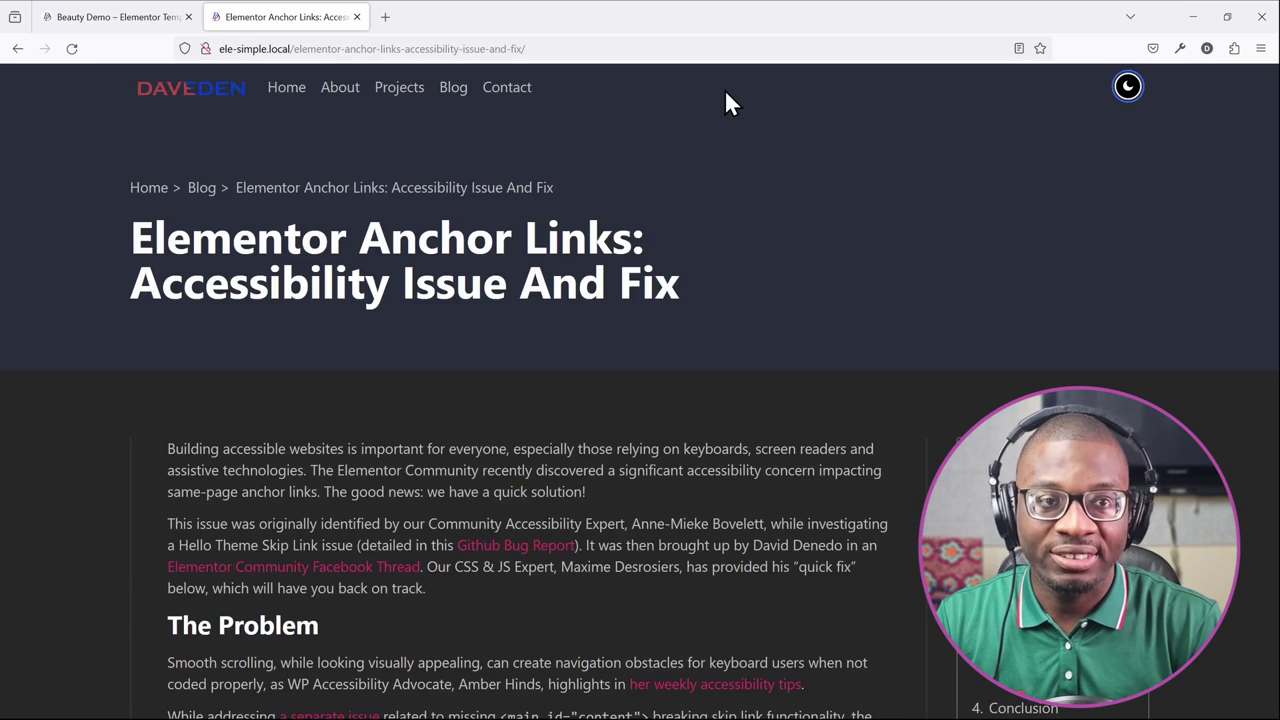
key(Return)
key(Return)
key(Return)
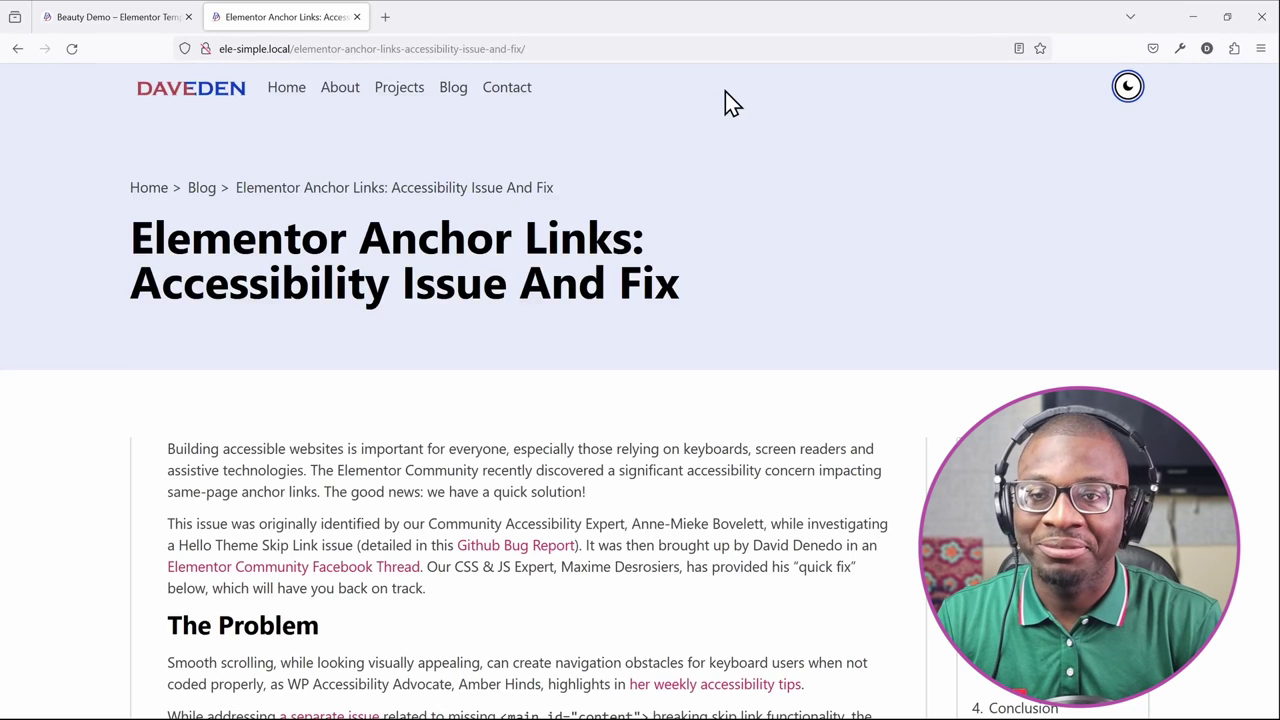
key(Return)
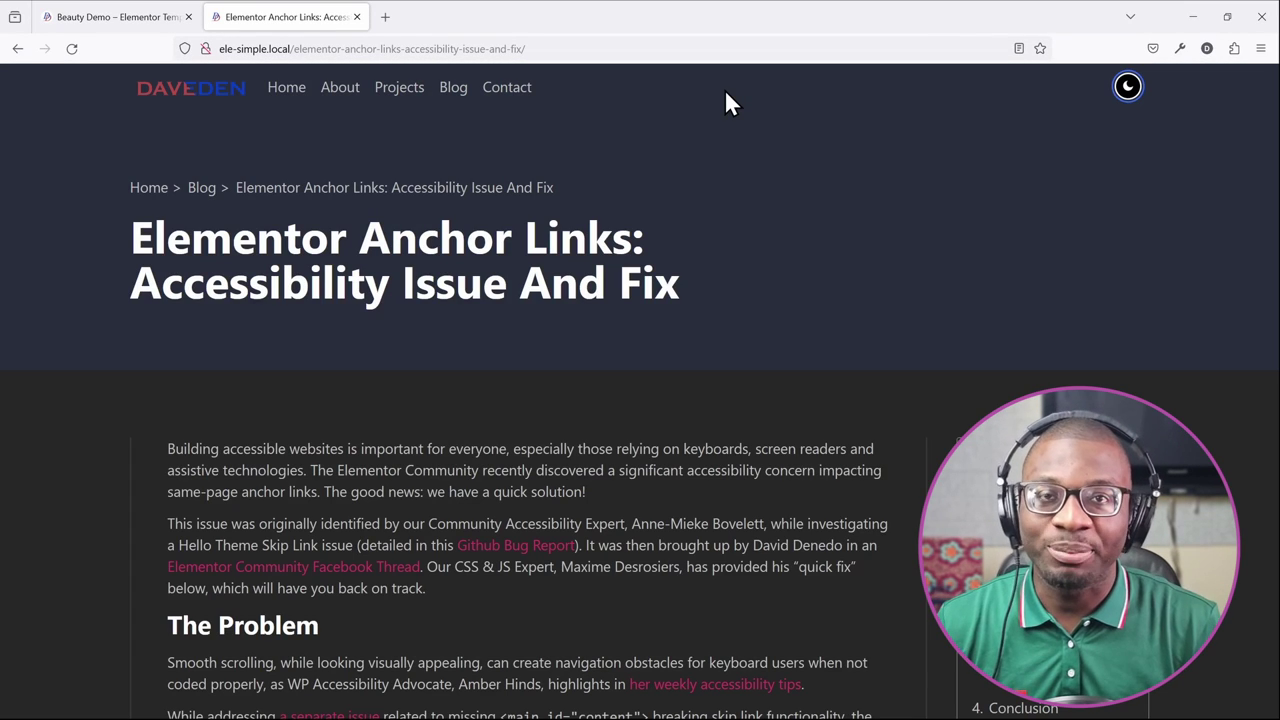